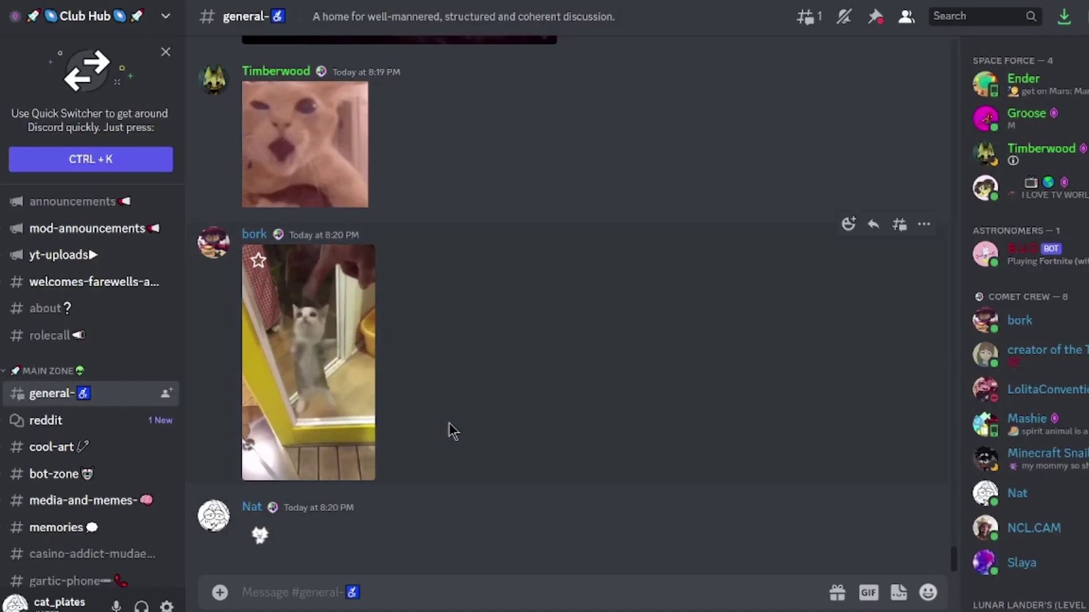
- Look back through the cat pictures and GIFs posted in the general channel, up to the message requesting them
scroll(451, 431, "up", 3)
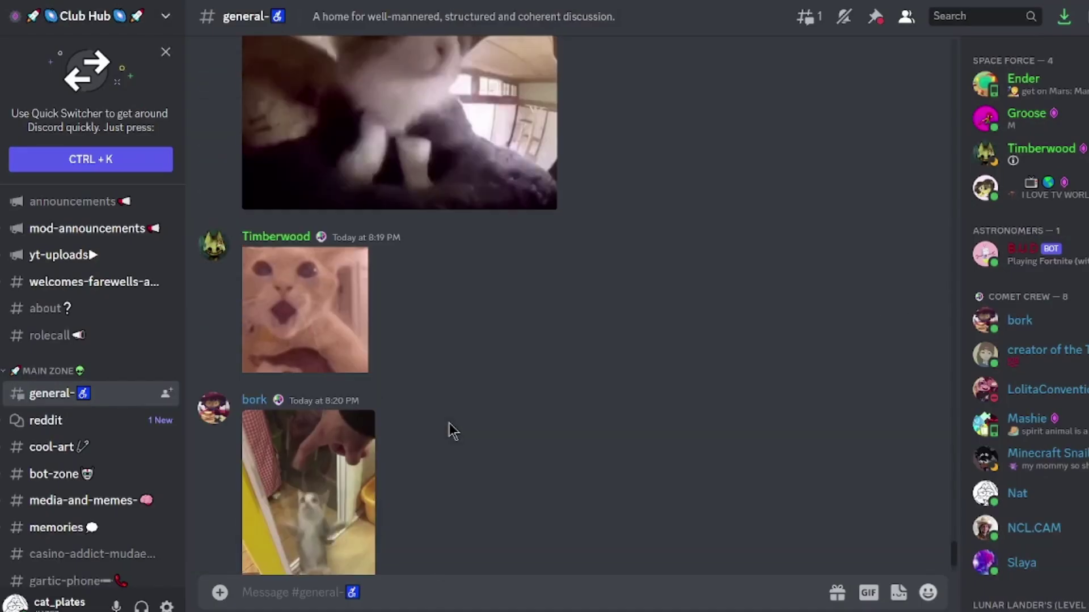
scroll(452, 431, "up", 15)
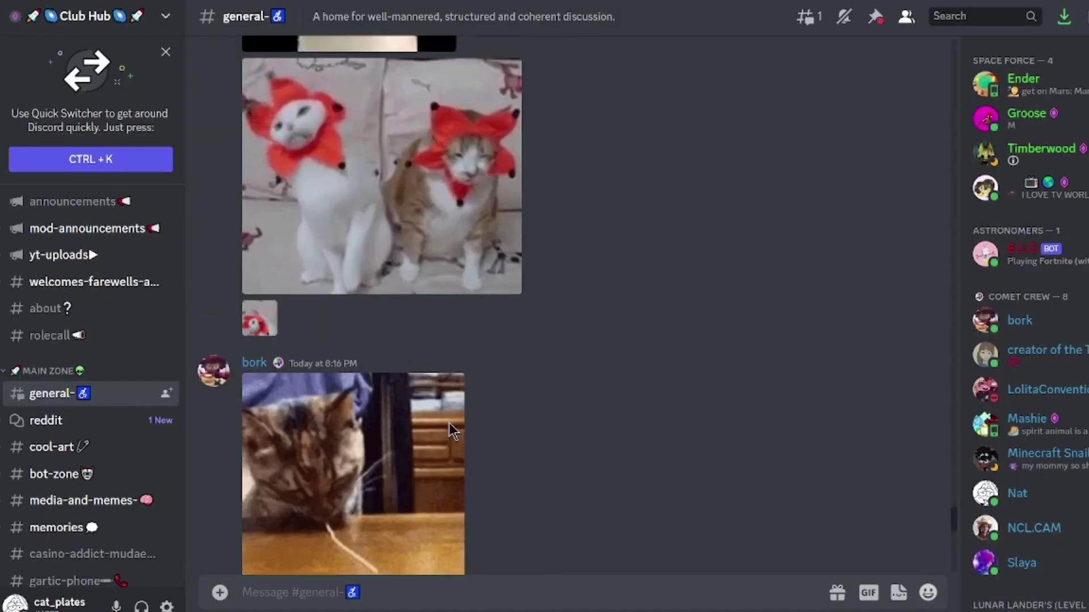
scroll(449, 424, "up", 15)
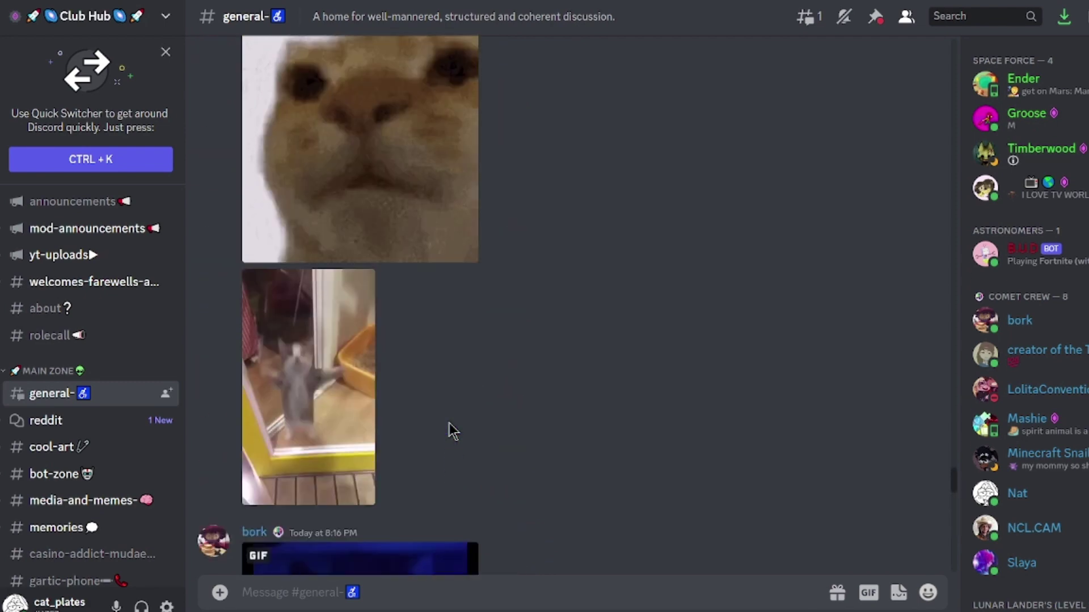
scroll(452, 431, "up", 15)
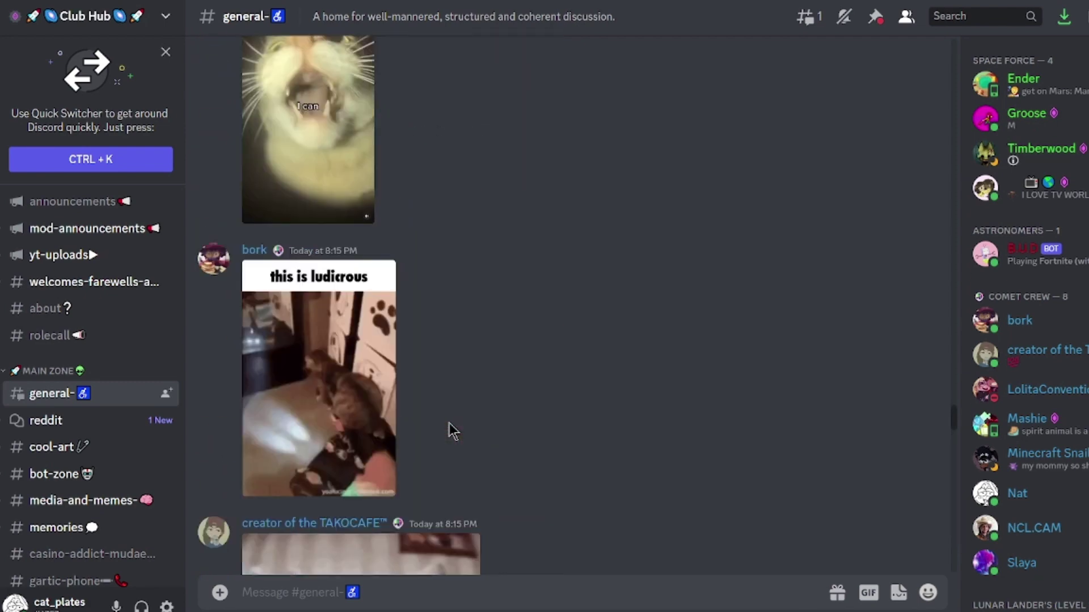
scroll(452, 431, "up", 15)
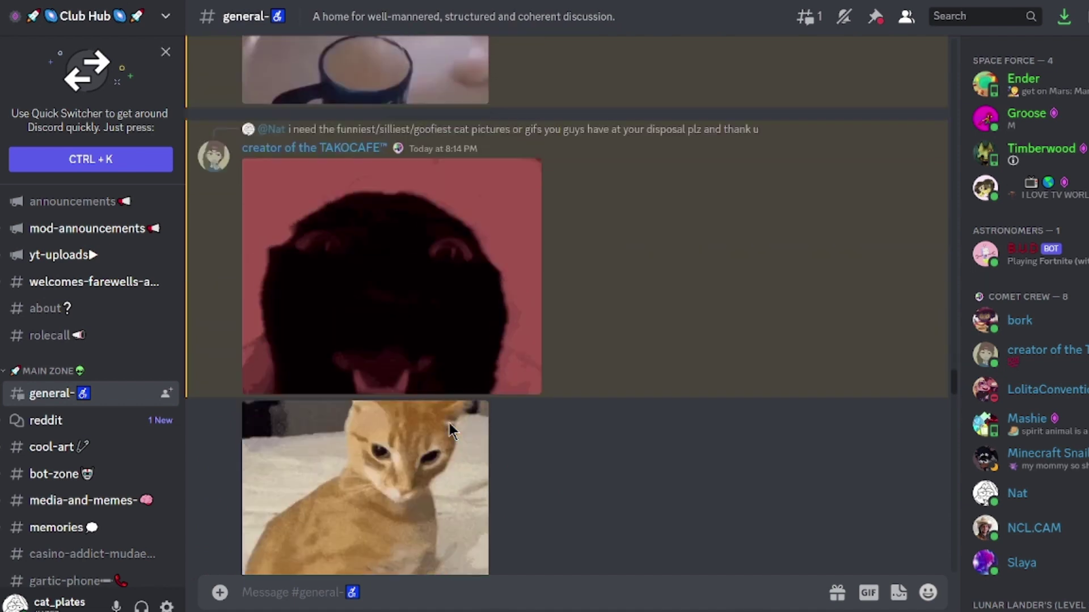
scroll(449, 424, "up", 15)
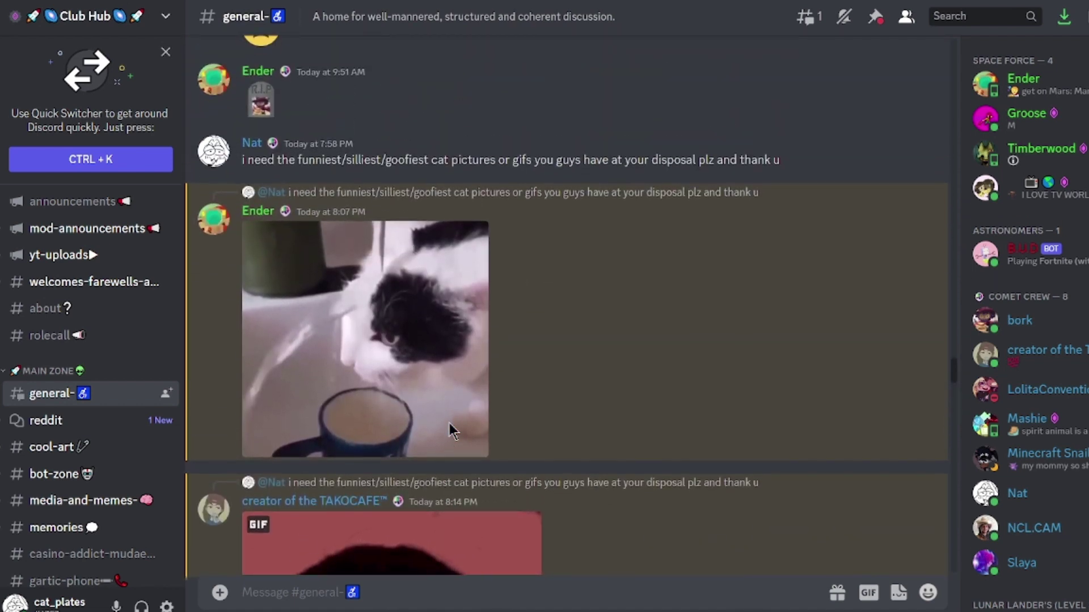
- View the enlarged first reply picture of the black-and-white cat leaning over a mug as a drawing reference
scroll(452, 431, "down", 2)
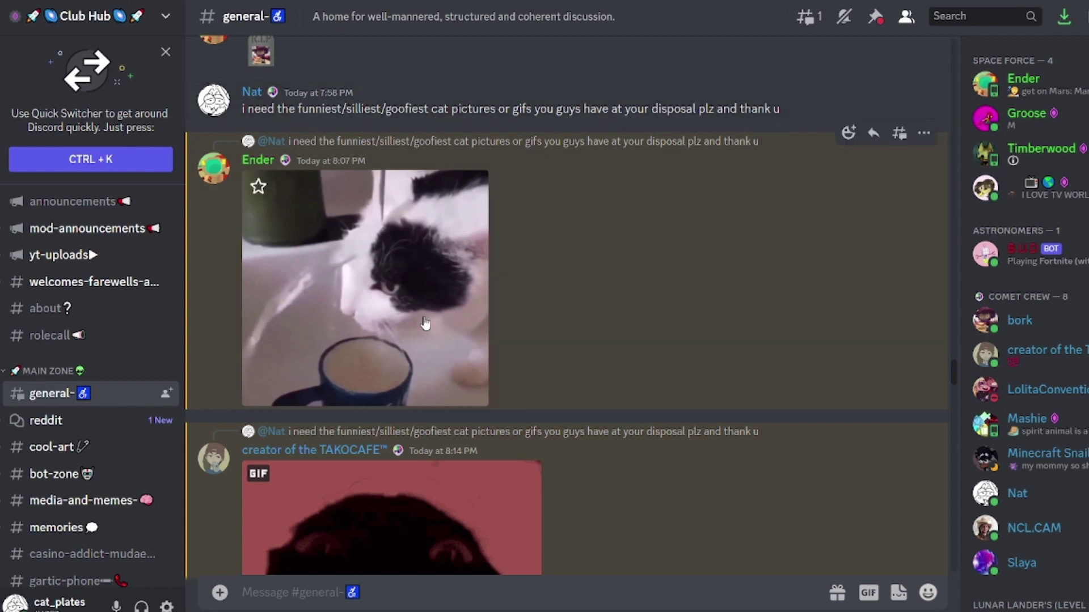
scroll(499, 298, "down", 1)
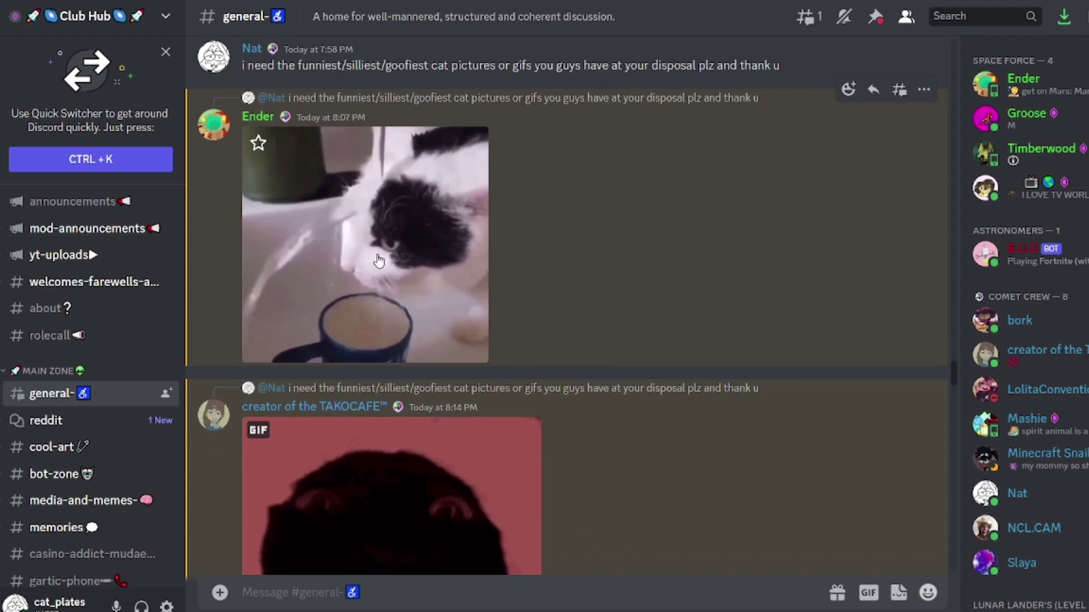
scroll(441, 293, "down", 1)
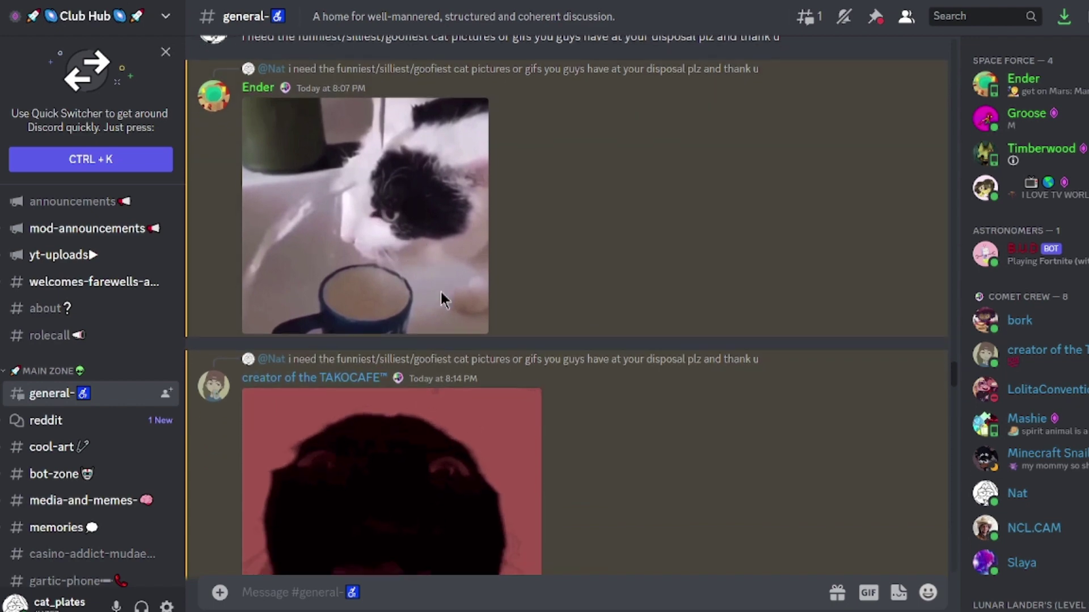
left_click(406, 243)
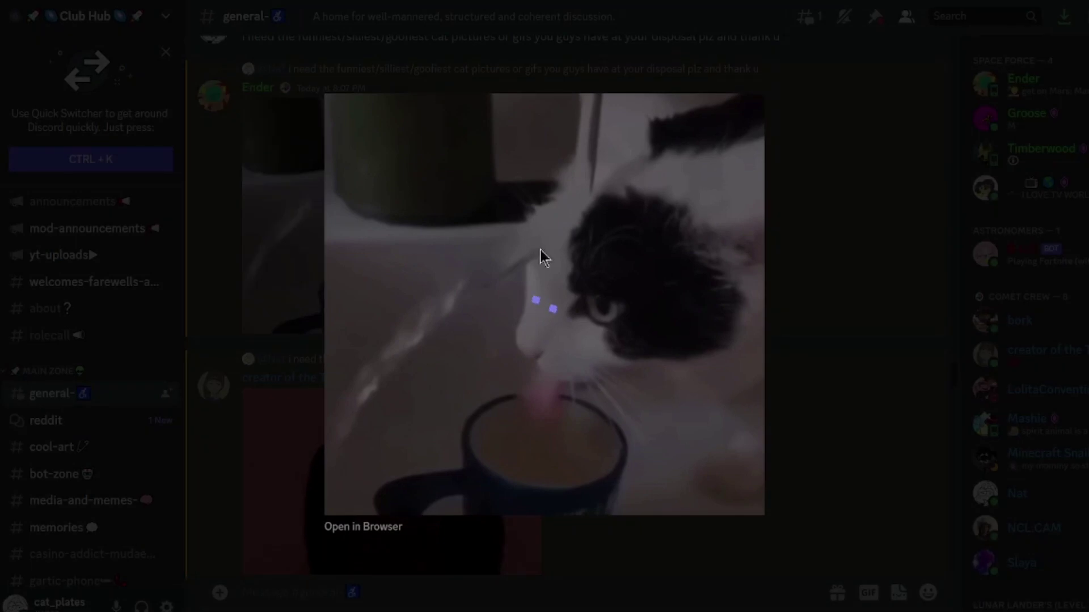
key("Escape")
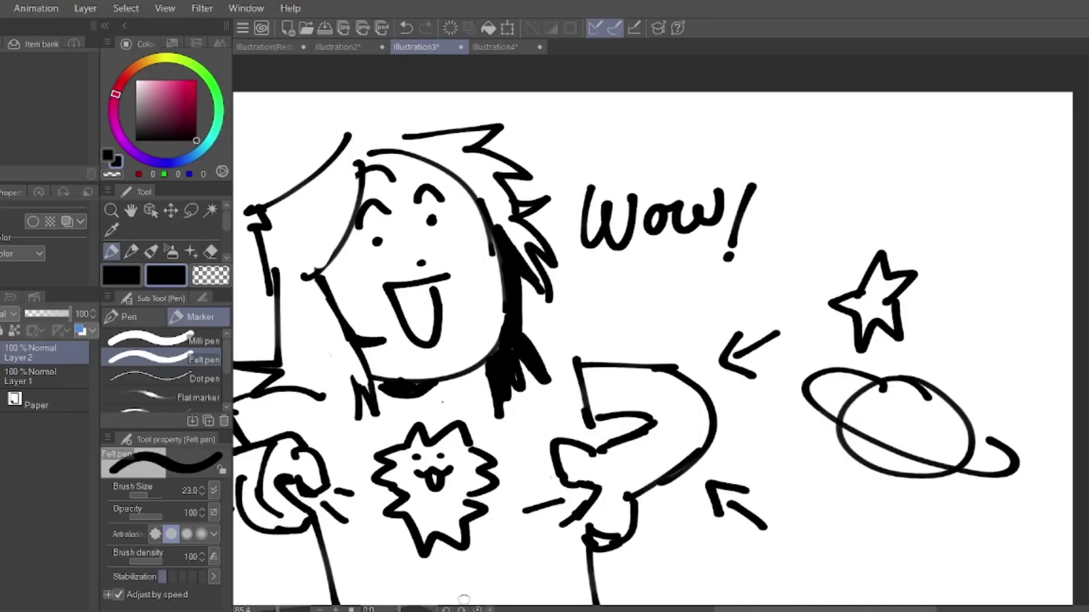
- Switch to the blank Illustration4 canvas in Clip Studio Paint and select the Felt pen marker
left_click(510, 48)
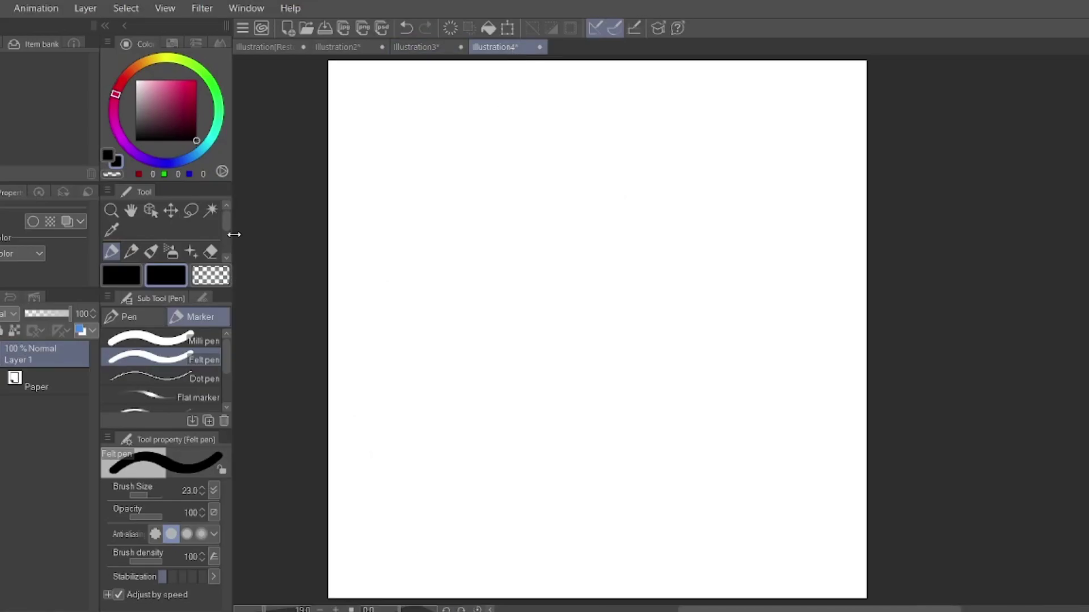
left_click(111, 210)
left_click_drag(503, 291, 465, 524)
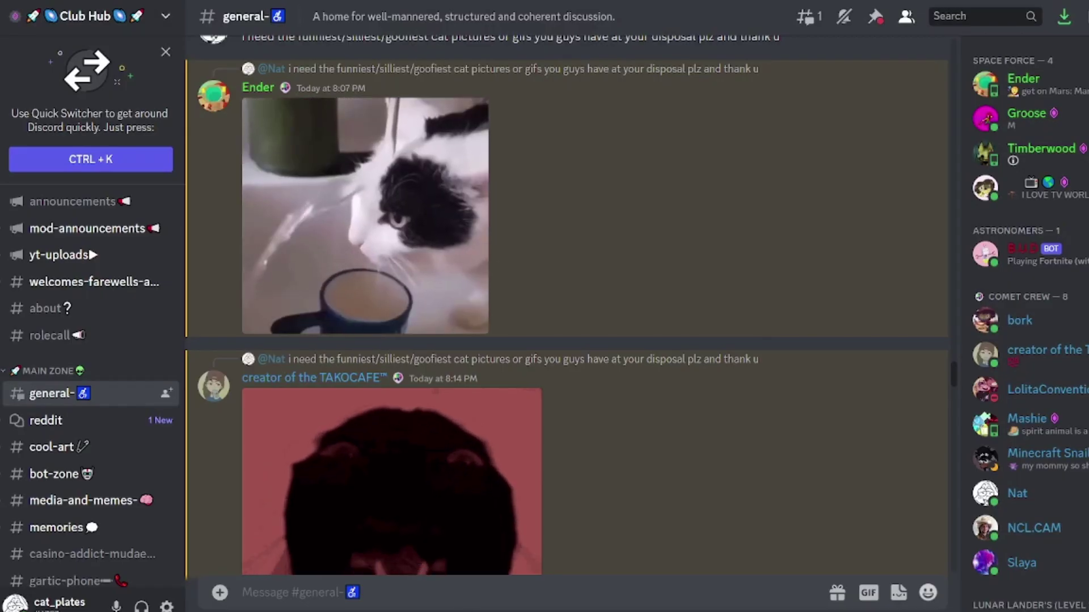
left_click(464, 605)
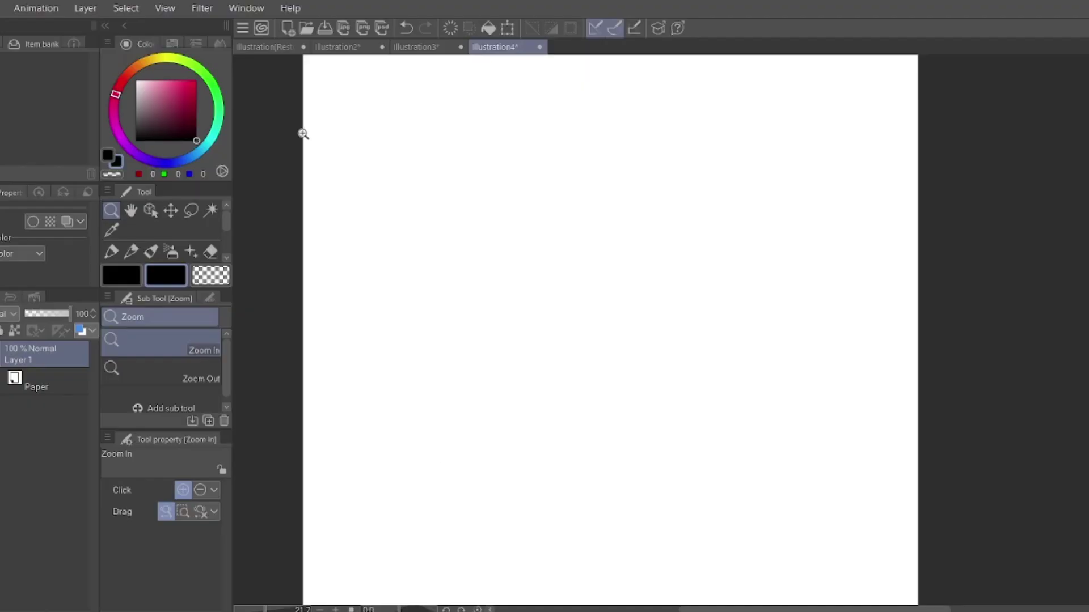
left_click(111, 252)
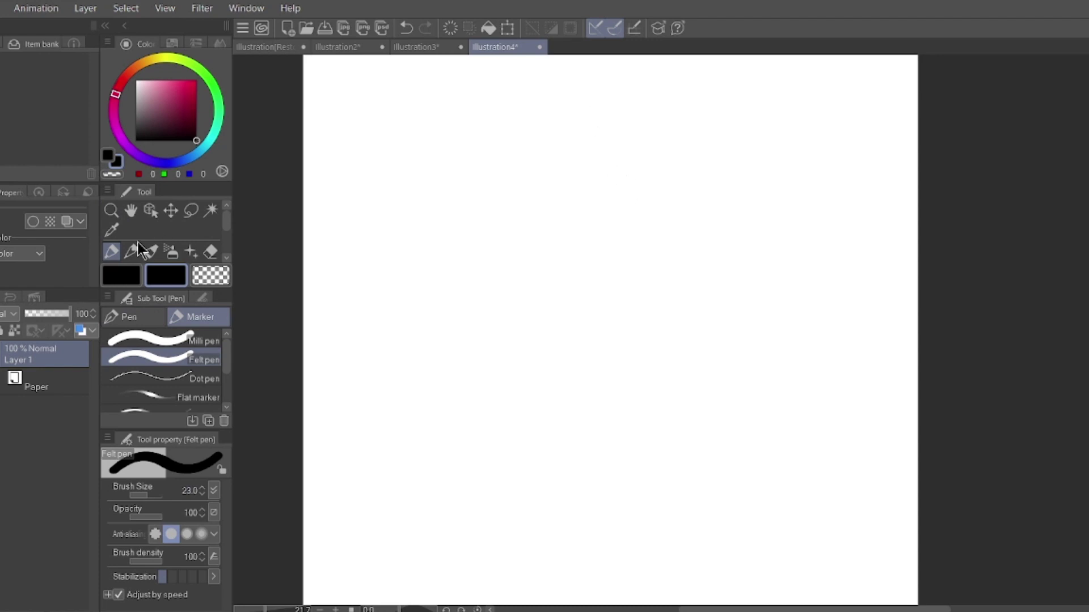
- Sketch the cat's face in profile from forehead to chin and jaw, using the black Felt pen at brush size 76
left_click_drag(660, 226, 574, 272)
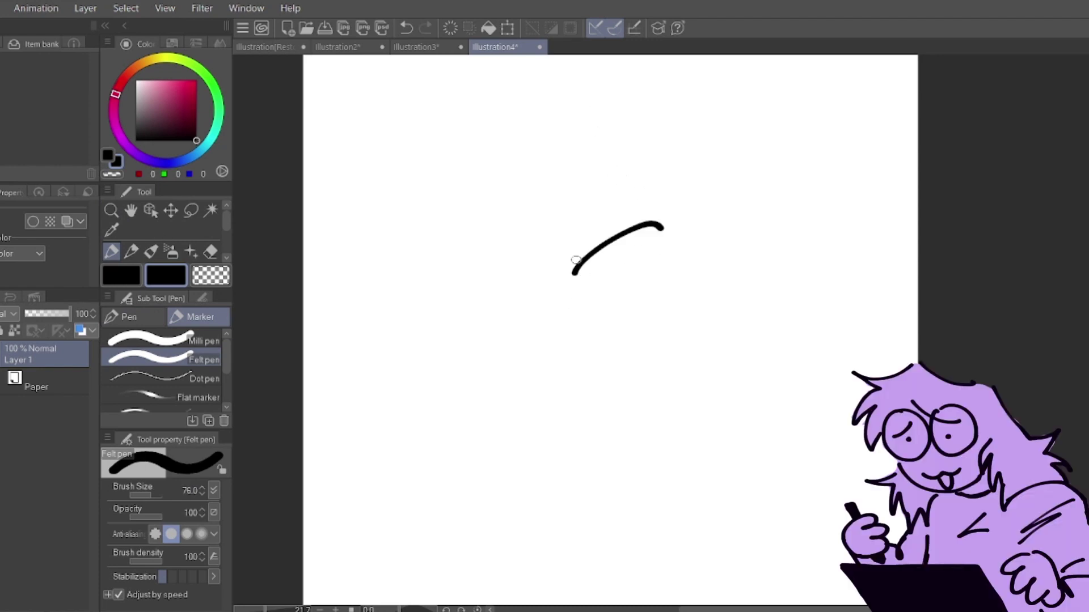
key("ctrl+z")
left_click_drag(670, 199, 566, 253)
mouse_move(565, 381)
left_mouse_down()
mouse_move(644, 408)
mouse_move(712, 406)
left_mouse_up()
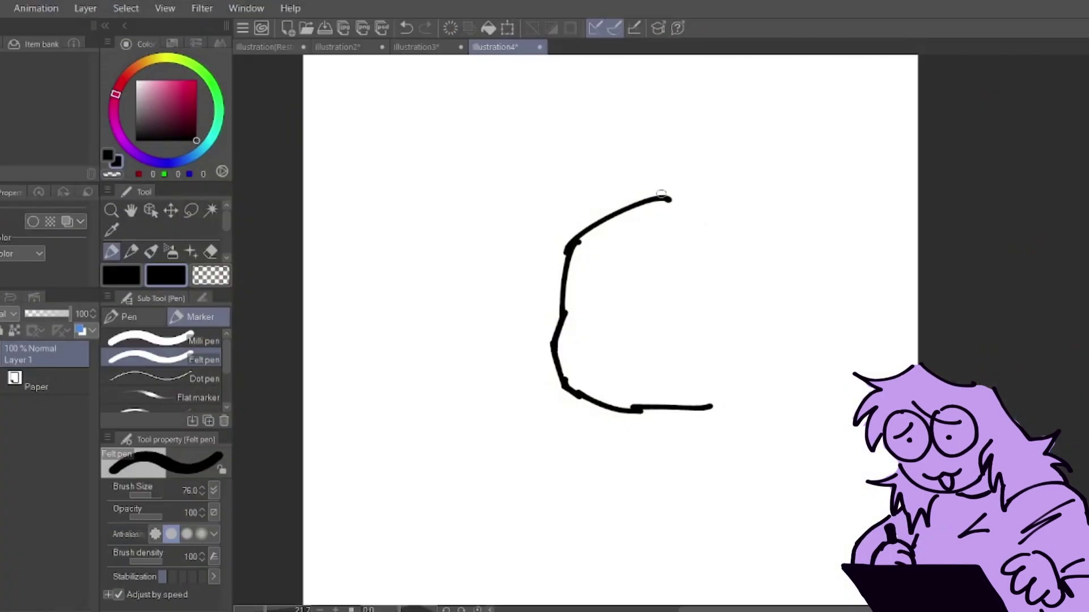
- Sketch the cat's pointed front ear on top of the head and the rear ear behind it
left_click_drag(649, 196, 729, 196)
left_click_drag(766, 208, 838, 203)
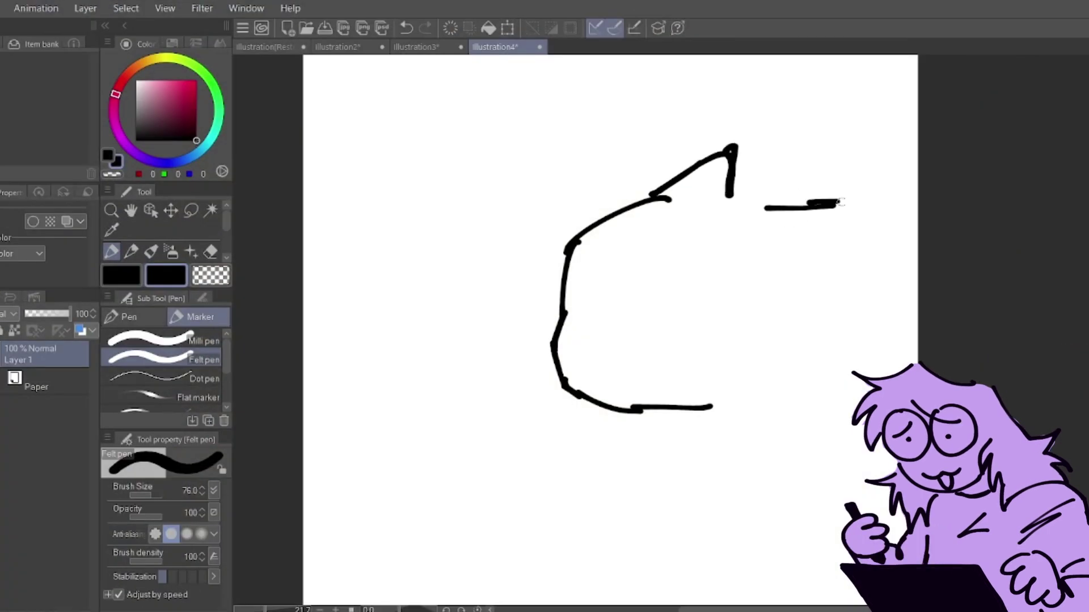
left_click_drag(838, 203, 825, 257)
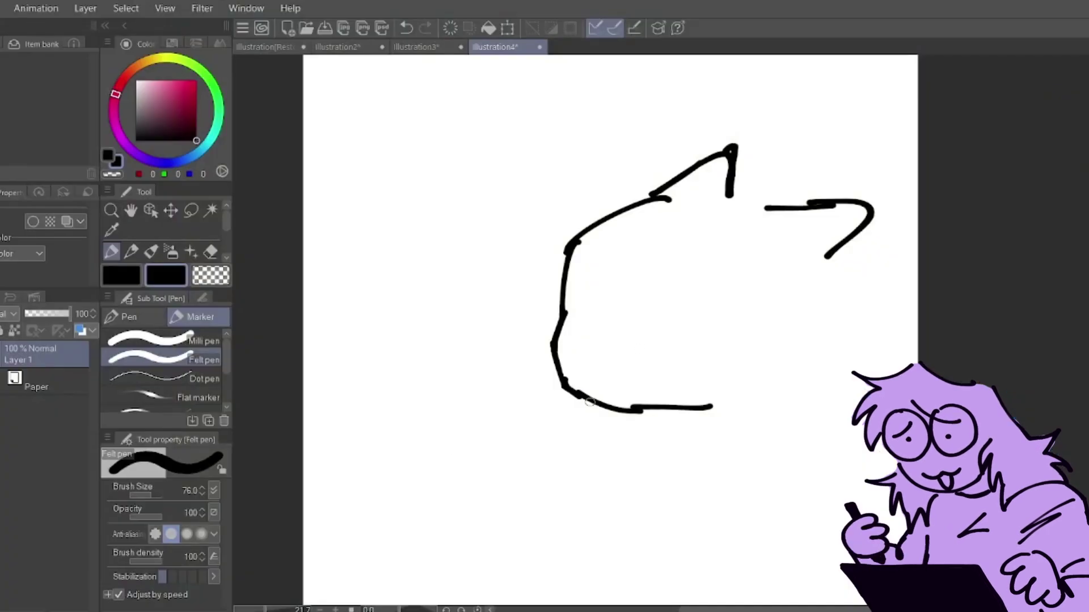
- Sketch the mouth, hanging tongue, dark nose and half-closed eye, plus the water stream on the head and two flying droplets
left_click_drag(590, 401, 669, 387)
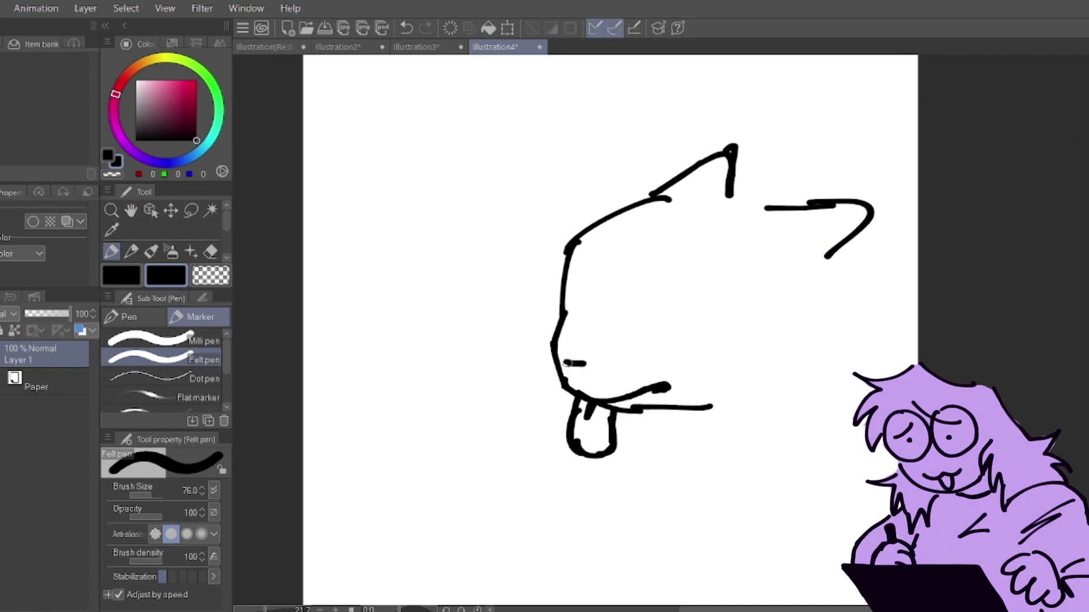
key("ctrl+z")
left_click_drag(618, 314, 668, 321)
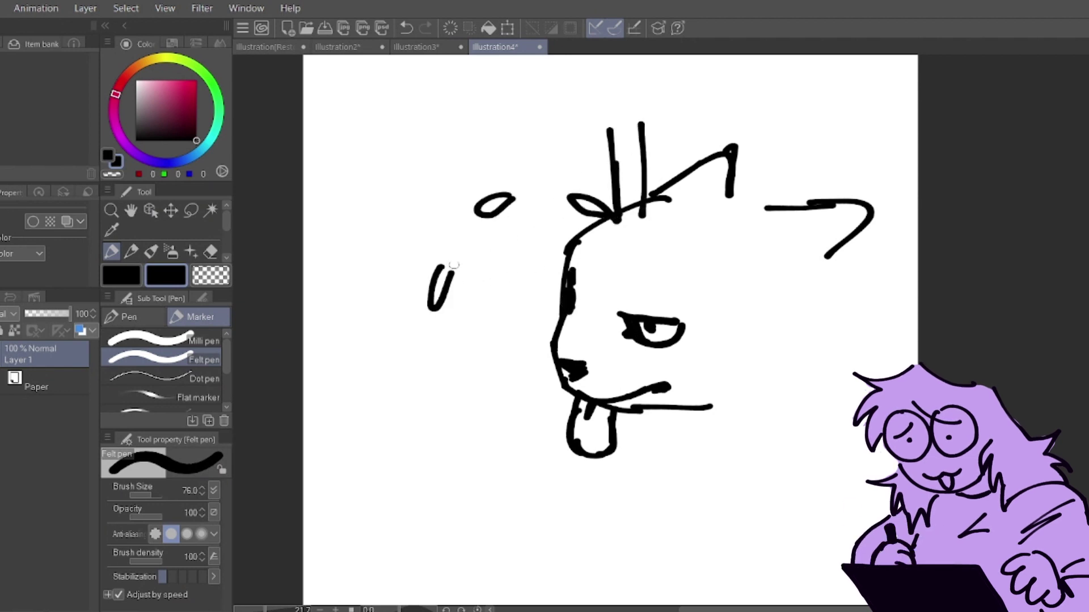
- Sketch the head line between the ears, a short line behind the rear ear and a filled fur tuft under the jaw
left_click_drag(704, 186, 777, 198)
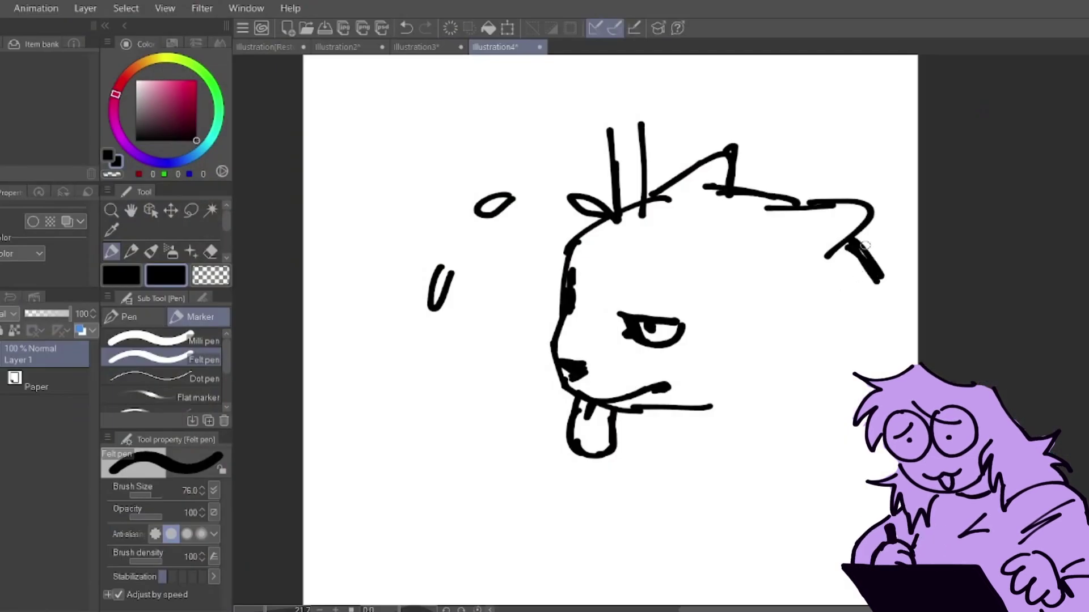
key("ctrl+z")
left_click_drag(866, 229, 889, 246)
mouse_move(678, 411)
left_mouse_down()
mouse_move(695, 444)
mouse_move(693, 431)
left_mouse_up()
- Sketch a mug below the tongue with its sides, a curved handle and black liquid inside the rim
left_click_drag(466, 462, 471, 560)
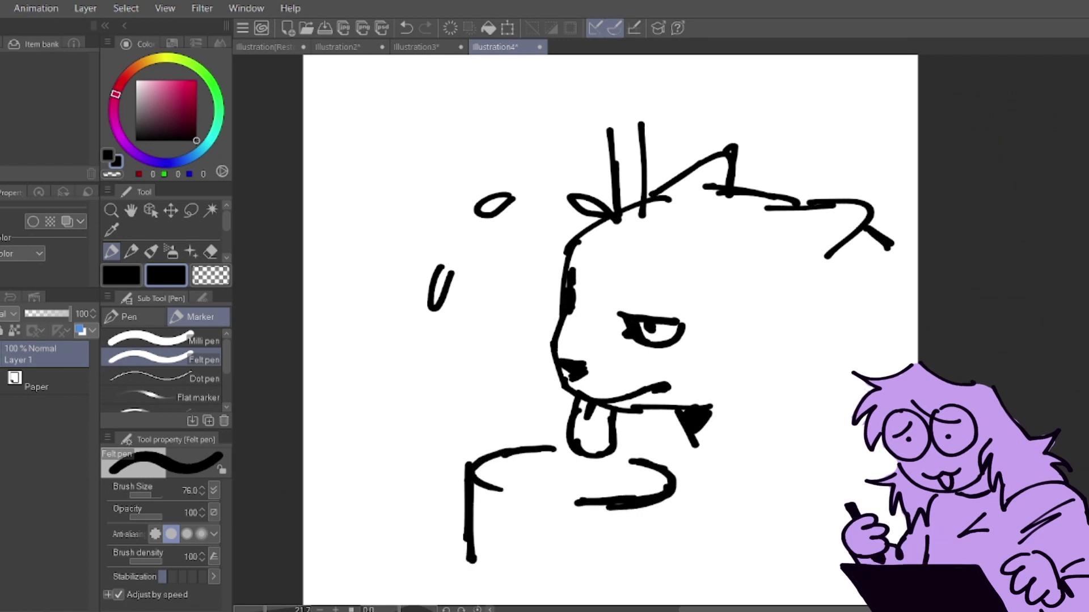
left_click_drag(674, 479, 670, 577)
scroll(460, 448, "down", 2)
left_click_drag(409, 509, 438, 562)
left_click_drag(491, 463, 453, 545)
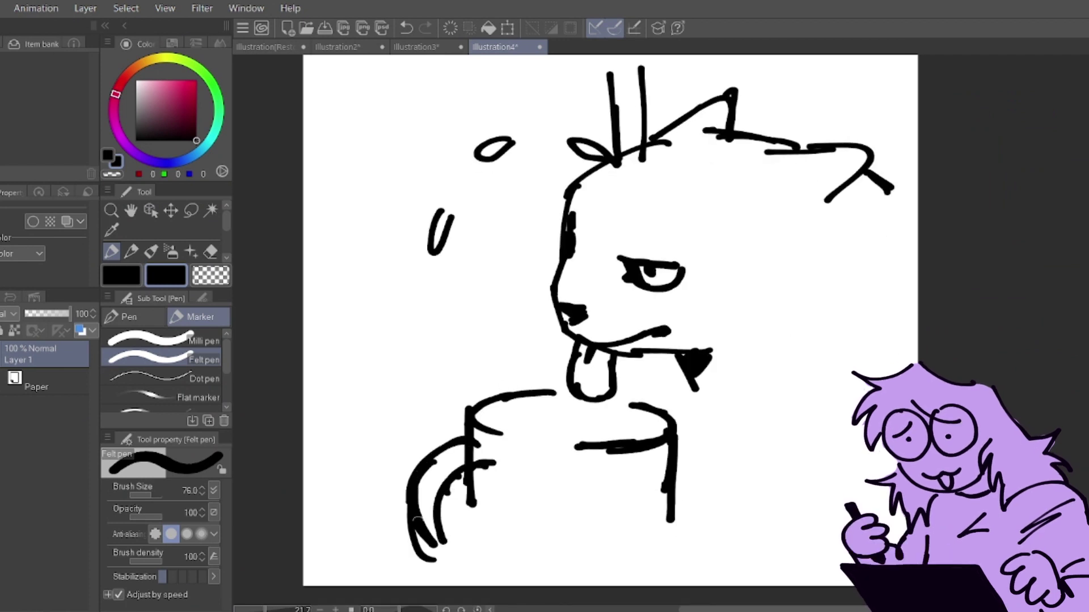
left_click_drag(421, 502, 470, 562)
left_click_drag(499, 433, 550, 409)
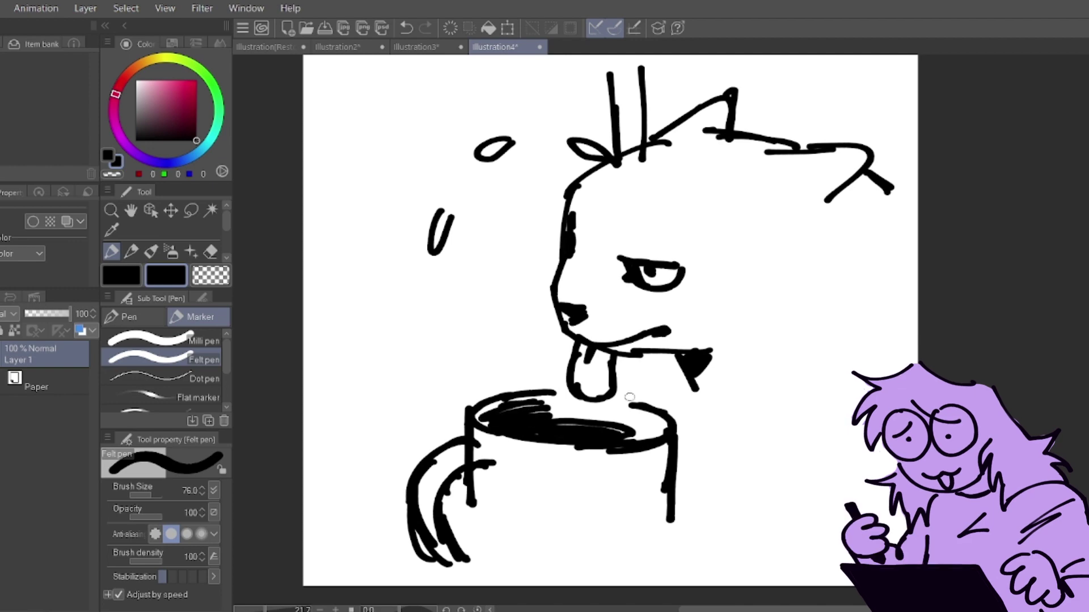
- Outline a large rounded fur patch around the eye and add small splashes where the water hits the head
left_click_drag(627, 255, 659, 191)
key("ctrl+z")
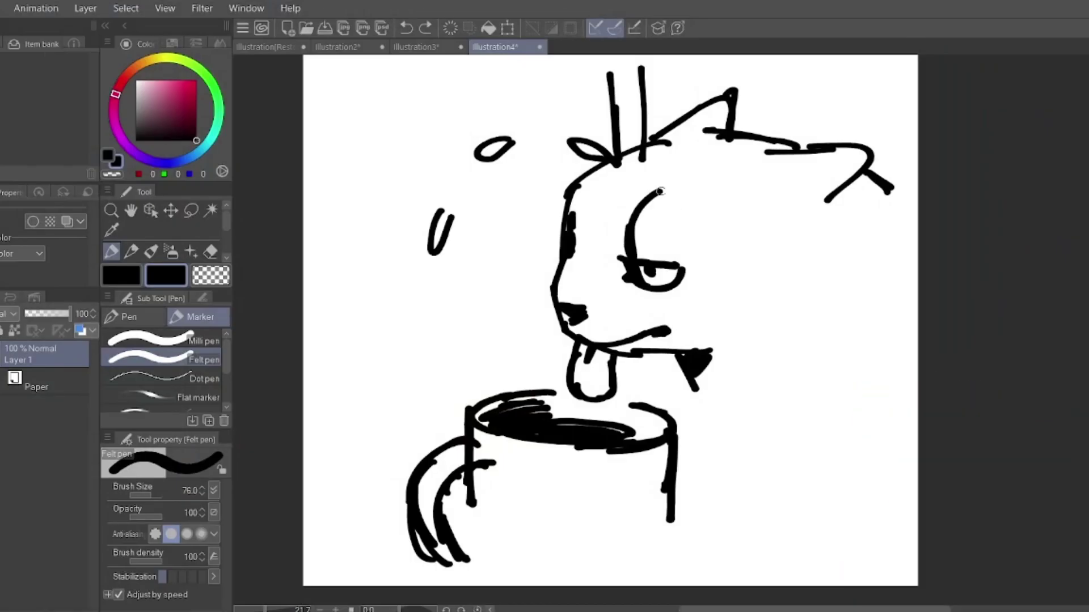
mouse_move(659, 191)
left_mouse_down()
mouse_move(780, 268)
mouse_move(718, 324)
left_mouse_up()
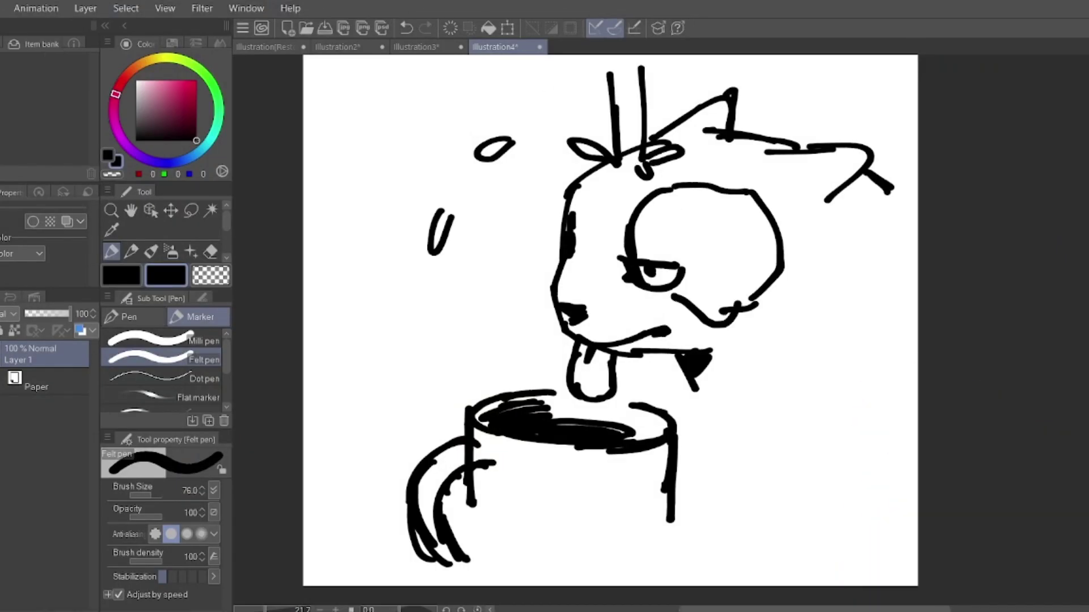
- Set the sketch layer's opacity to 43% and add a new layer above it for the line art
scroll(610, 321, "up", 2)
scroll(610, 321, "down", 1)
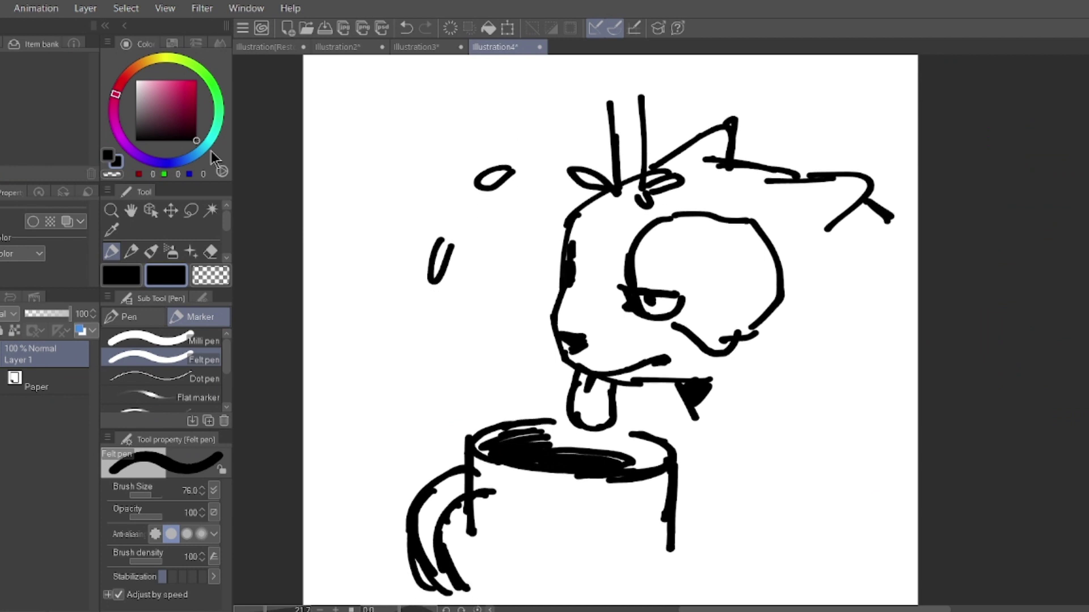
left_click(111, 211)
scroll(328, 173, "down", 1)
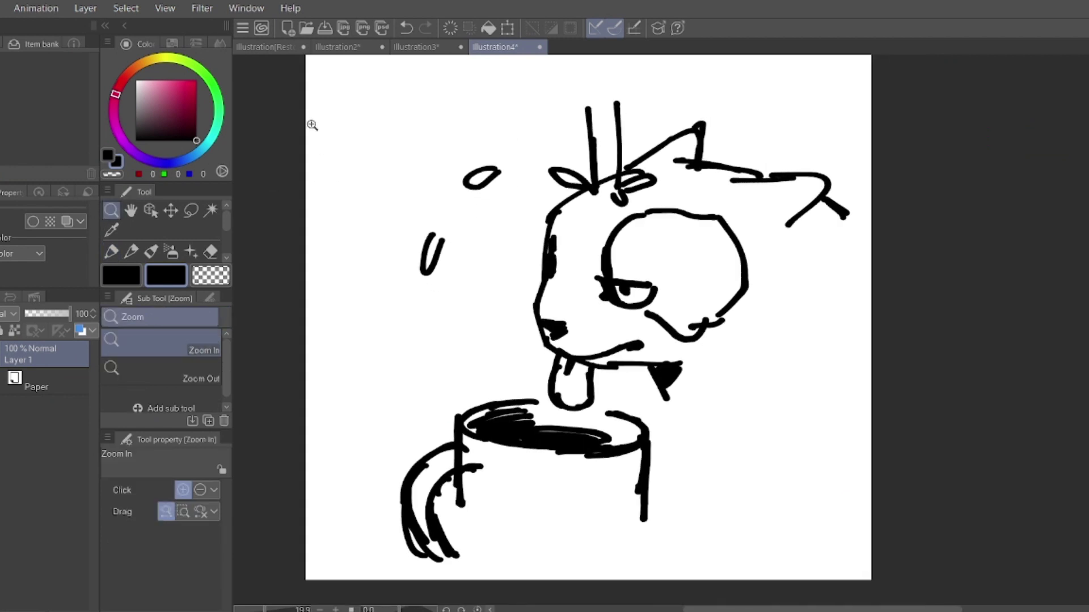
left_click(191, 211)
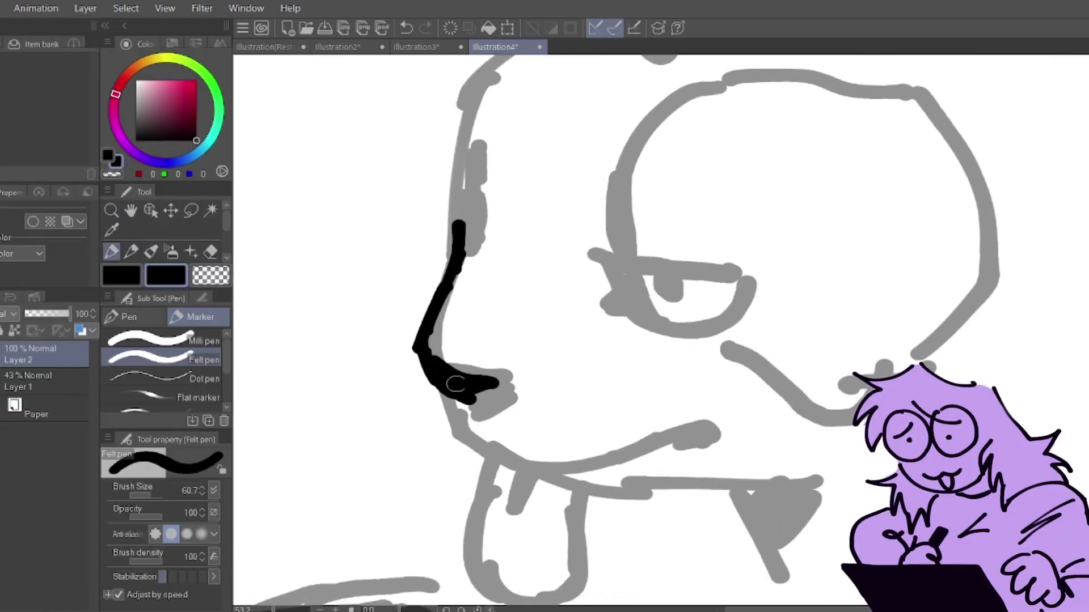
- Ink the cat's mouth, tongue and half-closed eye over the sketch with the Felt pen at brush size 60.7
left_click_drag(456, 391, 703, 437)
scroll(567, 397, "down", 3)
left_click_drag(490, 287, 570, 318)
scroll(510, 340, "up", 3)
left_click_drag(602, 267, 755, 275)
left_click_drag(618, 306, 750, 287)
- Ink the cat's forehead line from the nose bridge up to the base of the water stream
left_click_drag(471, 261, 479, 127)
scroll(479, 170, "up", 4)
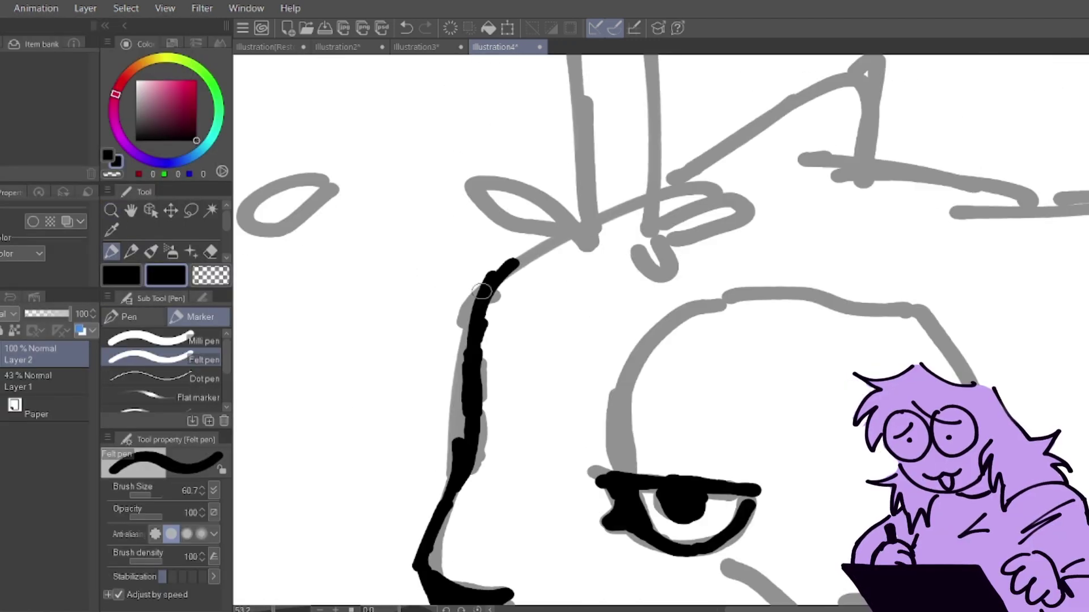
left_click_drag(481, 291, 562, 241)
key("e")
left_click_drag(482, 323, 475, 471)
scroll(567, 341, "down", 4)
key("ctrl+z")
key("p")
- Ink both ears, the head line between them and the back line with fur strokes behind the rear ear
scroll(567, 340, "down", 2)
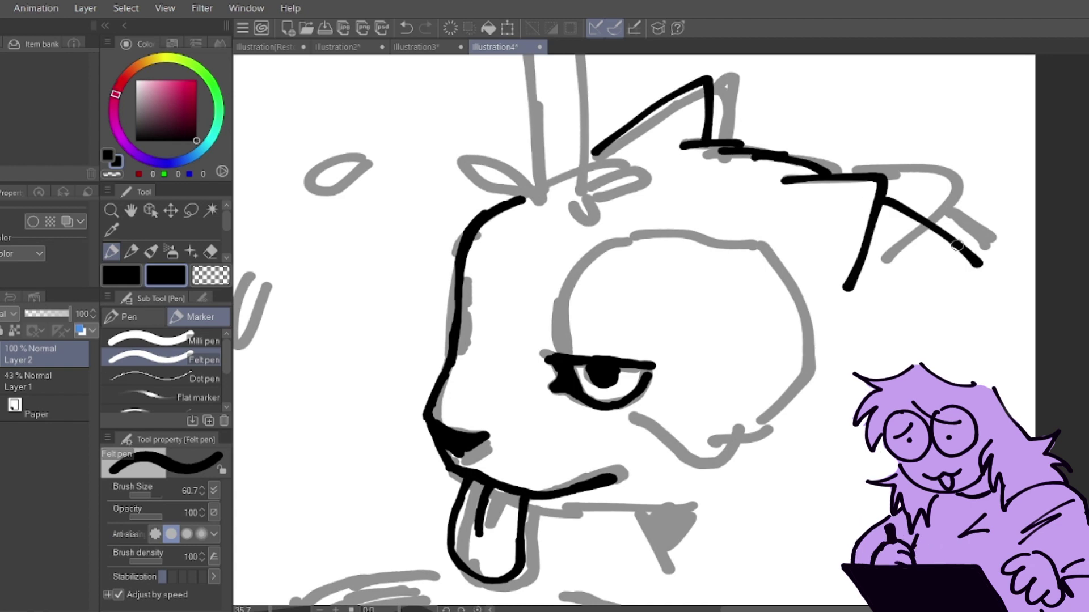
left_click_drag(957, 246, 978, 312)
- Ink the outline of the fur patch around the eye and fill it with solid black
scroll(964, 255, "down", 3)
mouse_move(564, 264)
left_mouse_down()
mouse_move(826, 297)
mouse_move(630, 320)
left_mouse_up()
key("w")
left_click(708, 255)
left_click(488, 28)
key("ctrl+d")
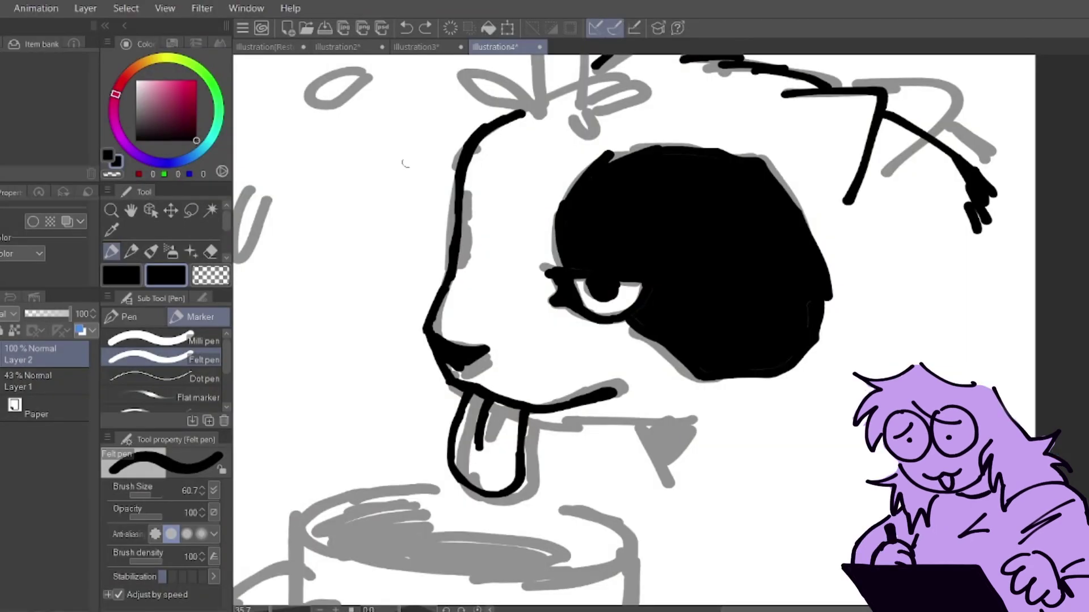
- Thicken the cat's forehead line and cut thin white fur strokes into the black patch around the eye
left_click_drag(470, 187, 453, 284)
key("e")
left_click_drag(464, 201, 458, 282)
key("ctrl+z")
left_click_drag(576, 248, 631, 183)
left_click_drag(588, 255, 644, 240)
- Ink the water stream, the splash at its base and the two flying droplets, sharpening the droplets' tips with the Hard eraser
left_click_drag(395, 167, 340, 167)
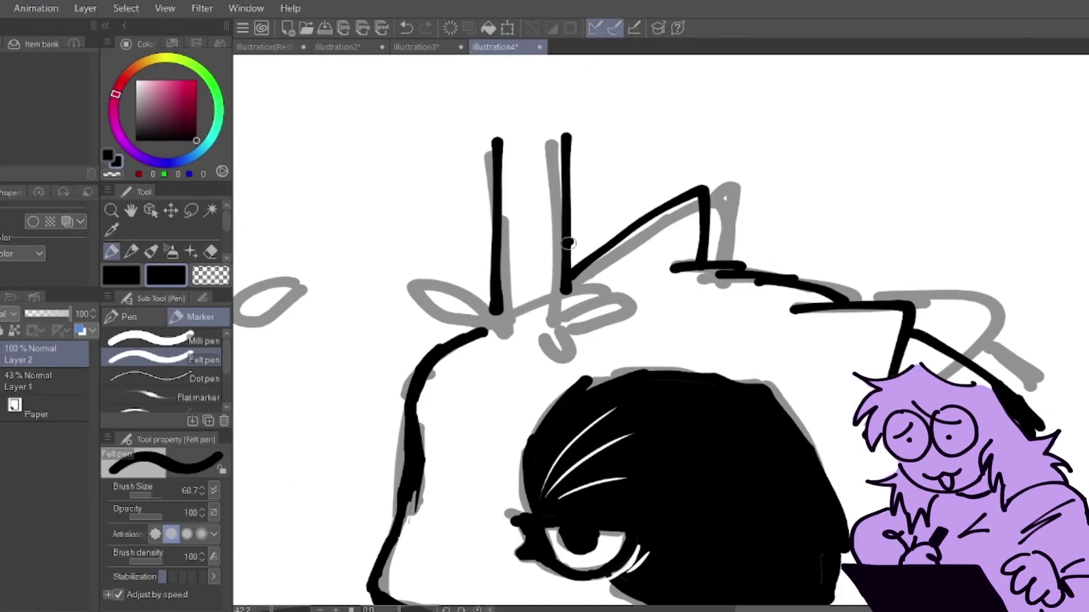
left_click_drag(511, 284, 813, 283)
left_click_drag(632, 277, 542, 332)
left_click_drag(488, 423, 448, 519)
left_click_drag(626, 287, 493, 418)
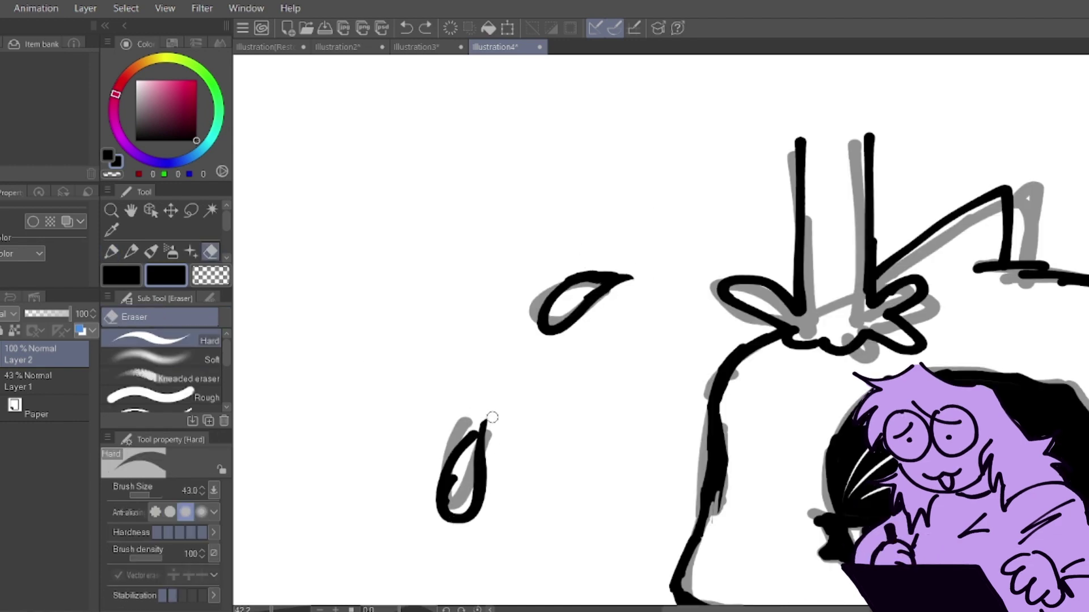
- Clean up the splash and droplet edges, and ink the cat's jaw line with fur strokes at the throat
left_click_drag(853, 343, 829, 343)
left_click_drag(567, 283, 510, 283)
left_click_drag(737, 397, 783, 397)
left_click_drag(737, 397, 738, 255)
key("p")
left_click_drag(658, 306, 806, 309)
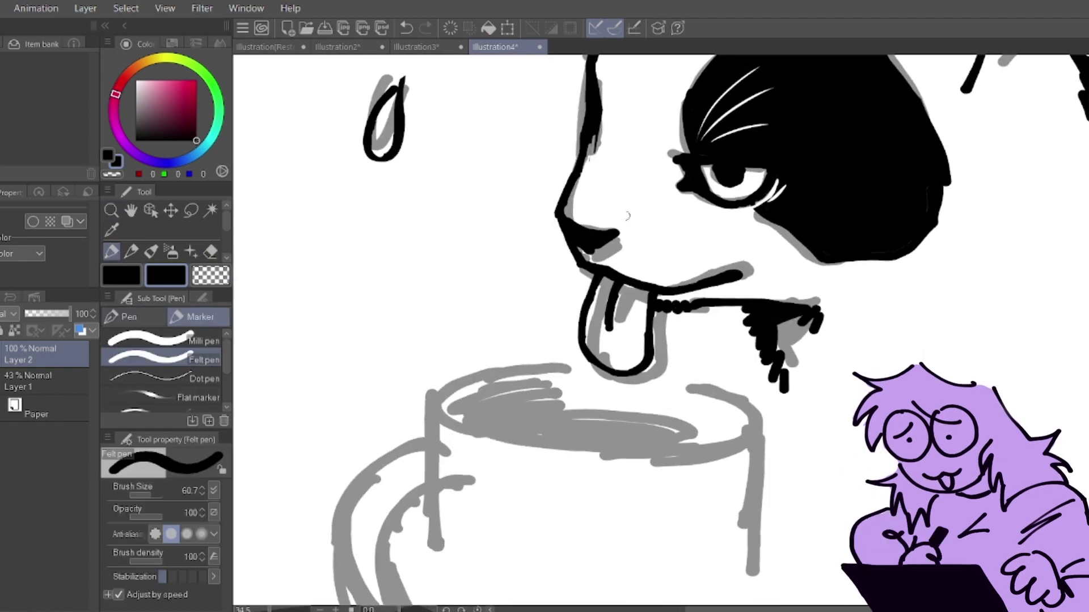
- Ink the mug's rim, sides and handle over the sketch and fill the drink's surface with solid black
left_click_drag(627, 216, 627, 107)
left_click_drag(595, 260, 430, 325)
mouse_move(647, 262)
left_mouse_down()
mouse_move(757, 307)
mouse_move(748, 453)
left_mouse_up()
left_click_drag(459, 301, 734, 303)
key("w")
left_click(584, 315)
mouse_move(530, 281)
left_mouse_down()
mouse_move(706, 318)
mouse_move(673, 226)
left_mouse_up()
- Trim the lower ends of the mug and handle lines to one level with a large Hard eraser
key("e")
scroll(544, 317, "down", 3)
left_click_drag(606, 492, 340, 493)
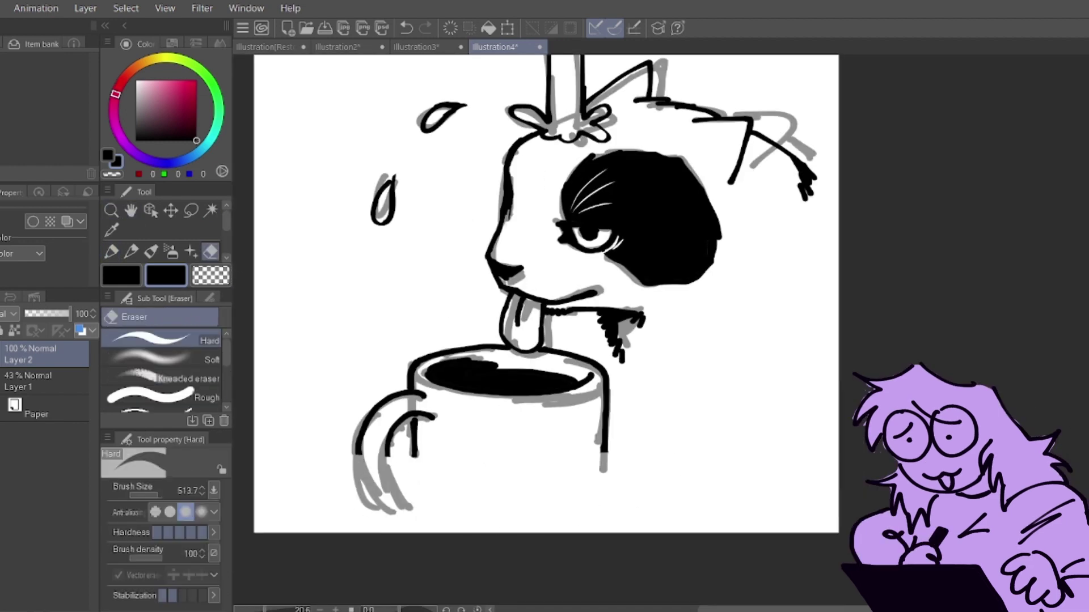
- Draw a filled pink rectangle behind the drawing on a new layer beneath the line art
left_click_drag(544, 295, 544, 374)
left_click_drag(227, 224, 228, 234)
left_click(151, 240)
left_click(166, 80)
key("ctrl+shift+n")
left_click_drag(311, 119, 814, 543)
- Scale up the line art and the pink rectangle together to nearly the full canvas width
left_click(79, 347, "ctrl")
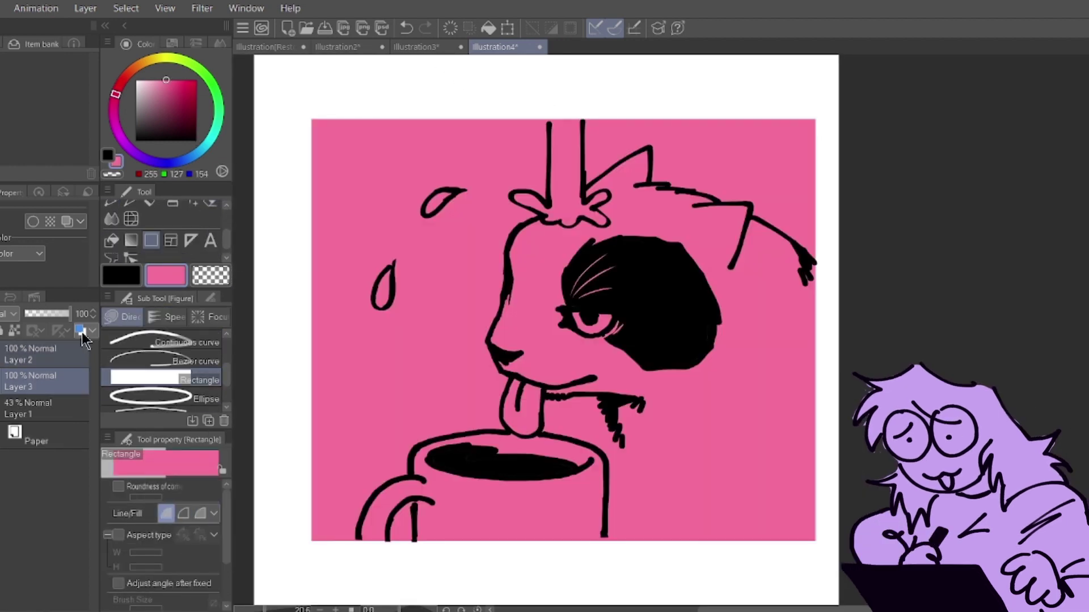
key("ctrl+t")
left_click_drag(567, 329, 525, 366)
left_click_drag(773, 156, 842, 91)
left_click_drag(595, 397, 585, 392)
left_click(500, 593)
- Ink the cat's chest line in black down to the rectangle's lower edge and add fur strokes at the end of the back
left_click(45, 353)
left_click_drag(226, 240, 226, 227)
left_click(112, 243)
left_click(196, 141)
left_click_drag(609, 447, 600, 477)
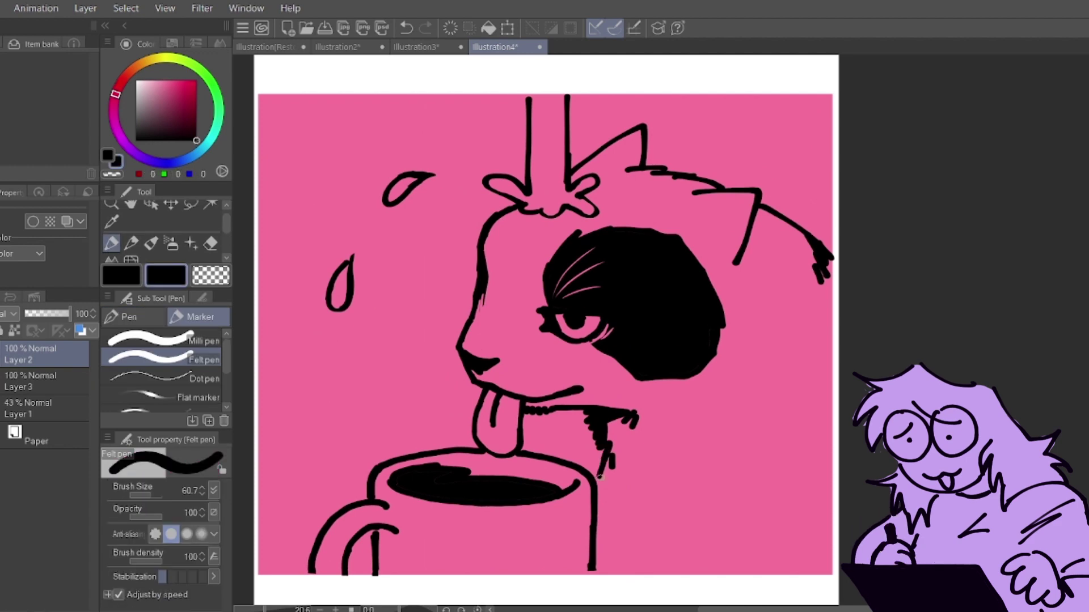
left_click_drag(831, 289, 831, 296)
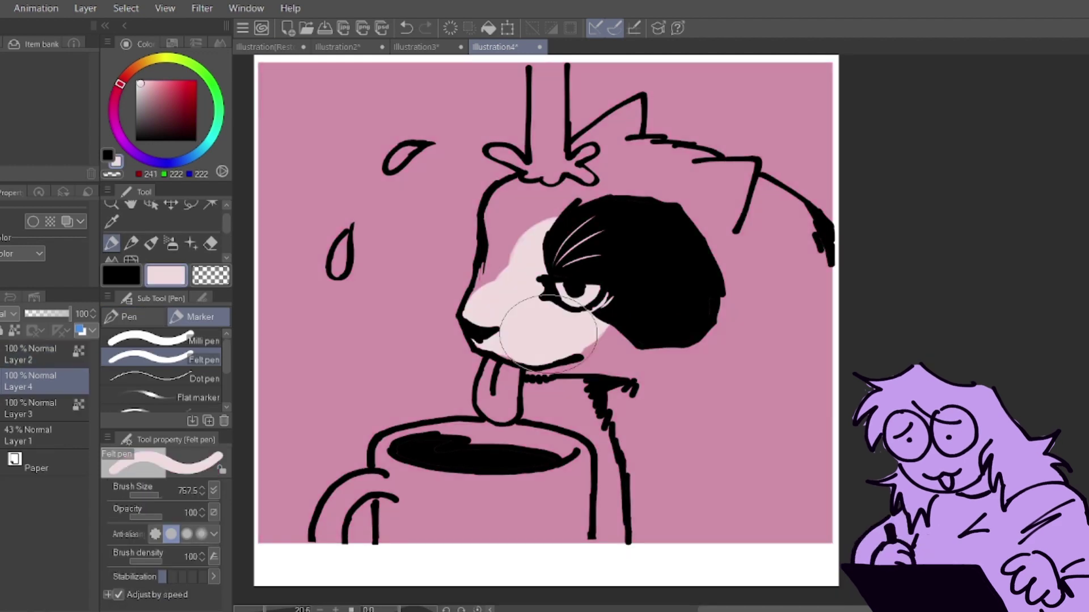
- Paint the cat's head and body pale pink and the mug with its handle grey-purple on the layer beneath the line art
mouse_move(553, 323)
left_mouse_down()
mouse_move(724, 199)
mouse_move(522, 272)
left_mouse_up()
left_click_drag(717, 273, 718, 471)
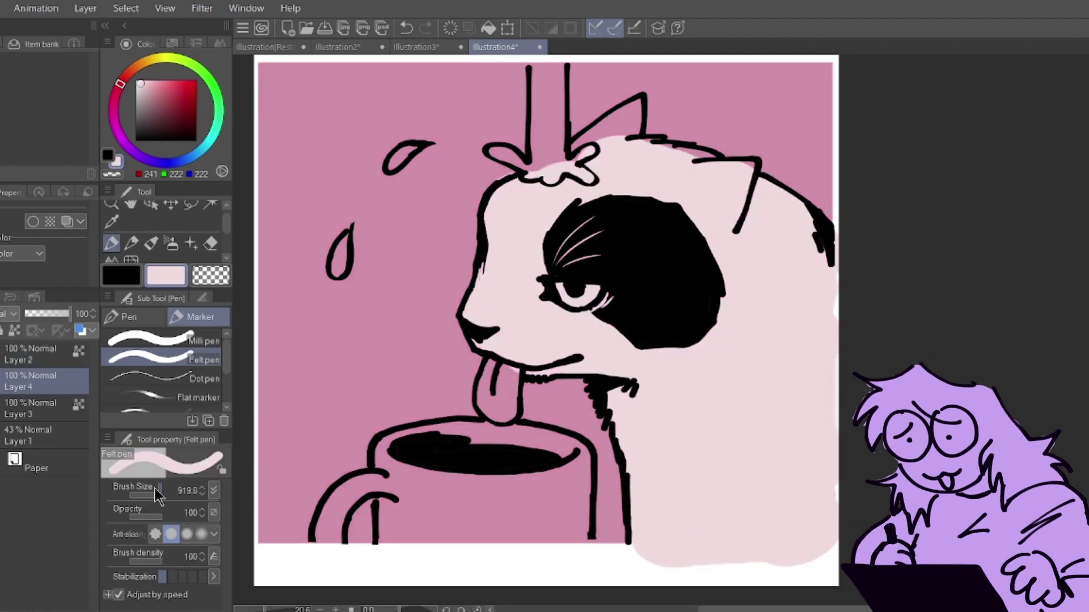
left_click(150, 160)
left_click(147, 116)
left_click_drag(383, 446, 385, 480)
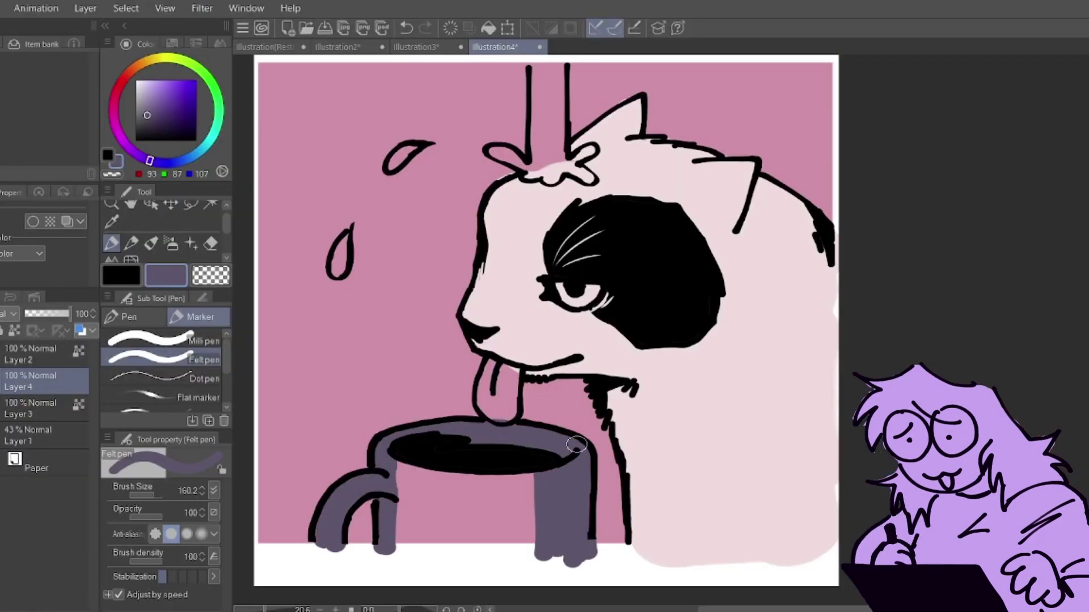
left_click_drag(576, 444, 404, 553)
- Paint the water stream, splash and droplets light blue and the cat's eye pale yellow
left_click(202, 149)
left_click(171, 80)
left_click_drag(538, 65, 536, 163)
left_click(500, 154)
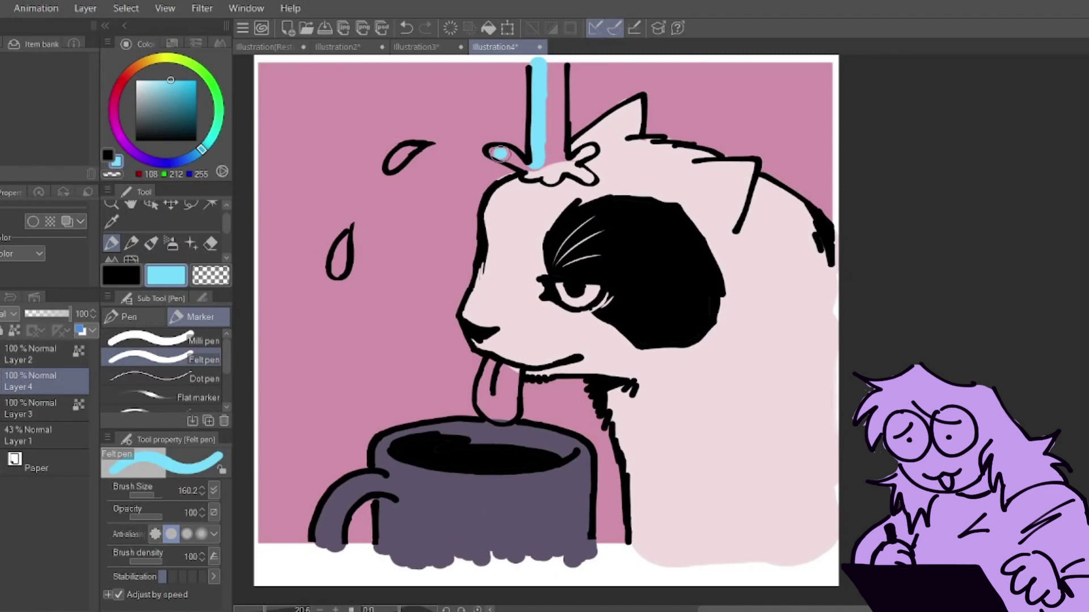
left_click(157, 59)
left_click_drag(564, 292, 594, 296)
- Paint the tongue dark pink and erase the blue paint spilling over the droplets' outlines
left_click(116, 97)
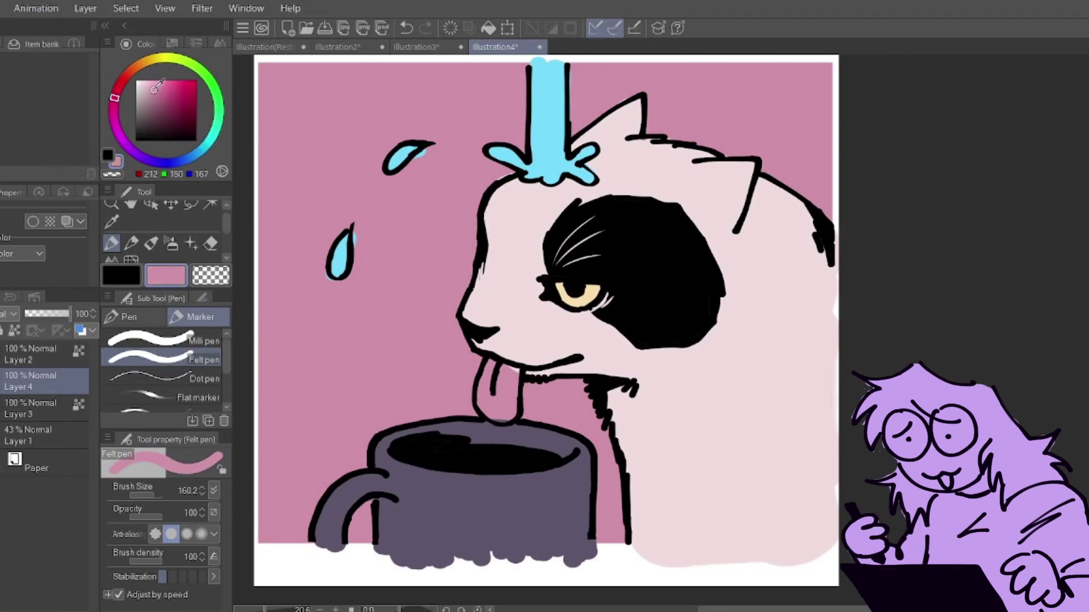
left_click(163, 98)
left_click_drag(496, 372, 501, 411)
key("e")
key("p")
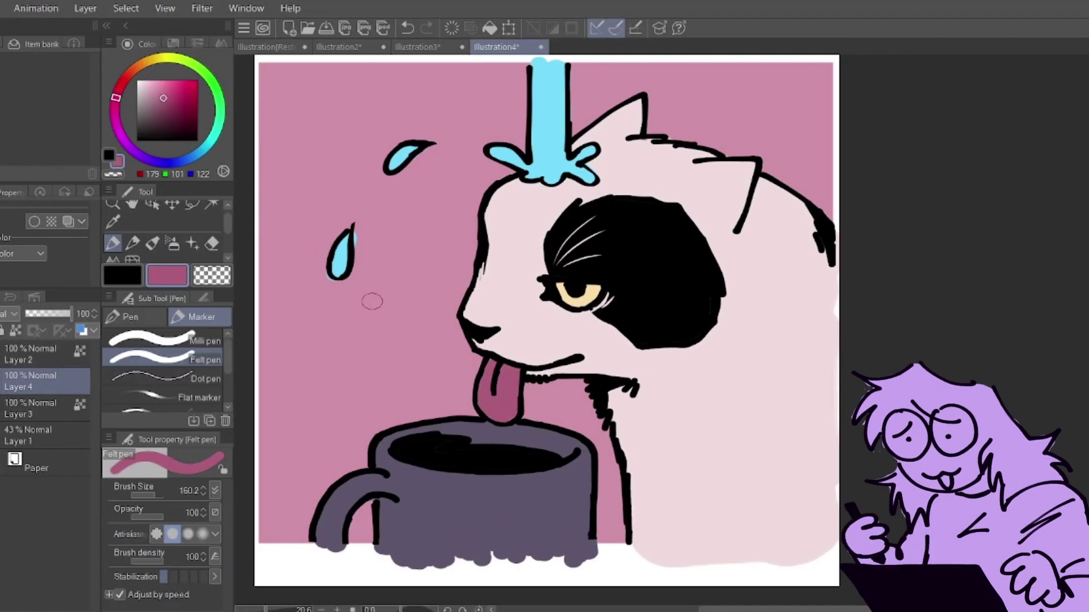
key("e")
- Recolour the line art on Layer 2 by filling its locked pixels with a very dark purple
left_click(45, 354)
left_click(173, 43)
left_click(154, 98)
key("alt+Delete")
left_click(127, 43)
- Paint white highlights on the water, ears, head and back on a new layer above the base colours
left_click(34, 381)
key("ctrl+shift+n")
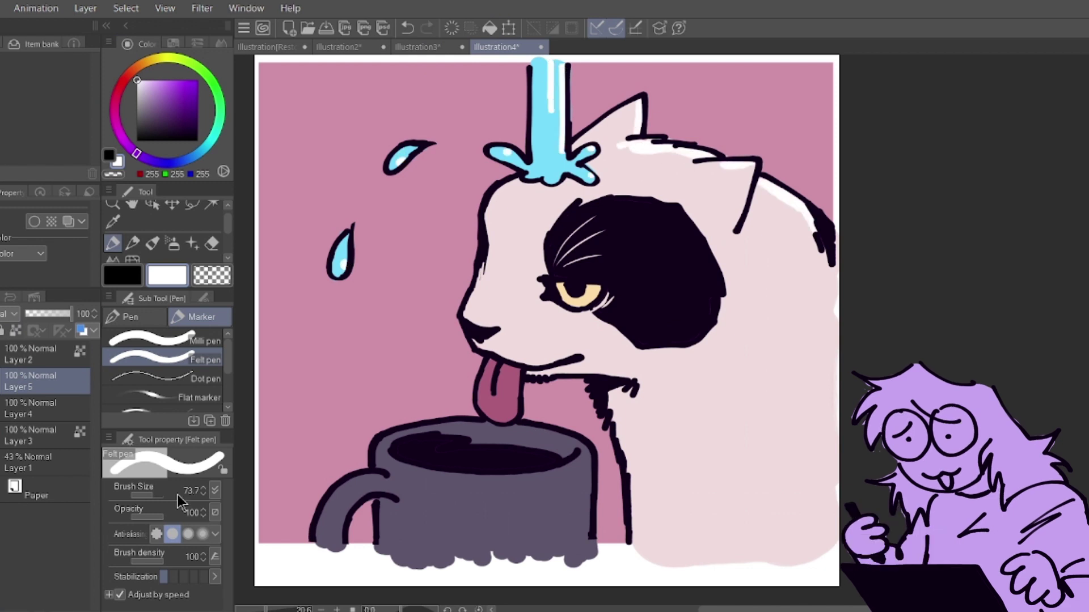
left_click(154, 494)
left_click_drag(783, 210, 825, 417)
key("e")
left_click_drag(779, 207, 811, 416)
key("p")
left_click_drag(810, 282, 828, 414)
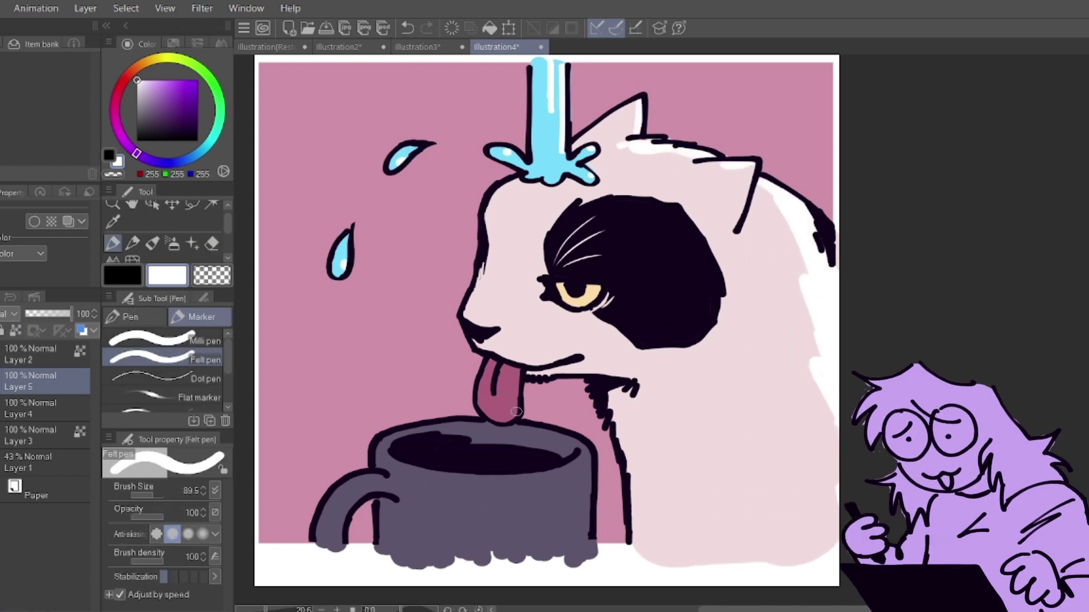
- Add highlights to the tongue, mug and handle, with the highlight layer set to Overlay at 60% opacity
left_click(212, 243)
left_click_drag(515, 375, 506, 417)
left_click(112, 244)
left_click_drag(514, 476, 569, 467)
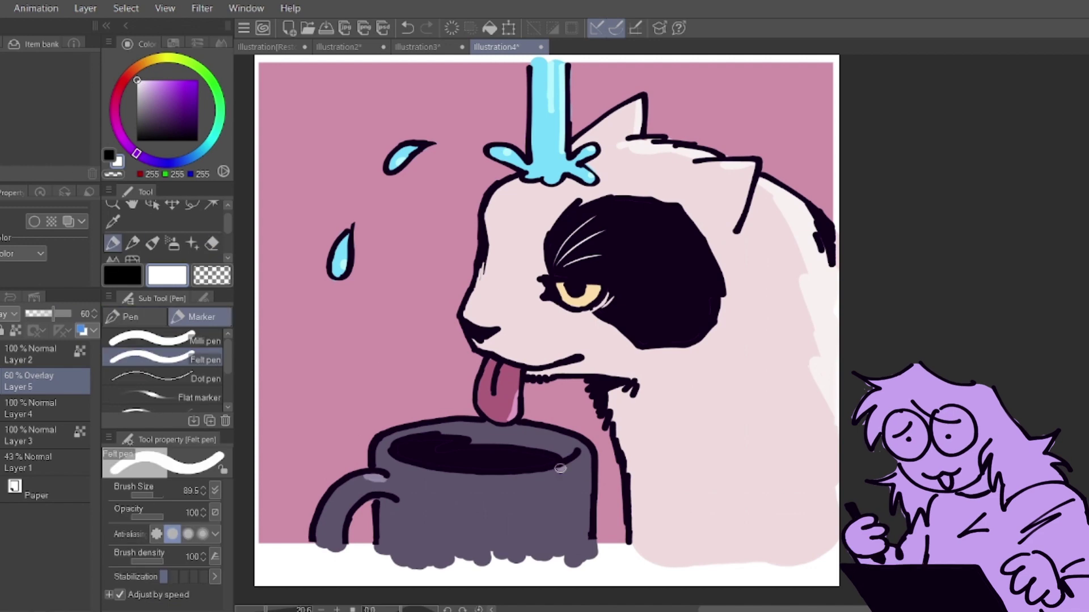
- Clear the paint spilling outside the pink rectangle and reduce the Overlay layer's opacity to 45%
left_click(212, 243)
left_click(210, 206)
left_click(46, 381)
left_click(452, 28)
- Try hand-lettering "Don't" in black above the droplets on a new top layer
key("ctrl+shift+n")
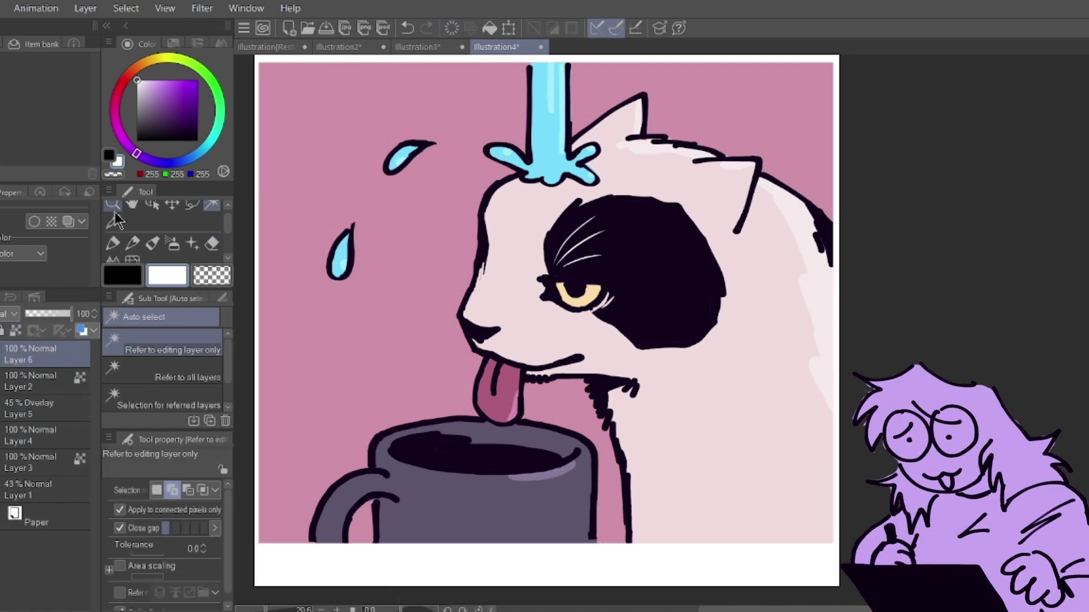
left_click(113, 205)
left_click(198, 140)
left_click_drag(339, 147, 397, 147)
left_click(112, 243)
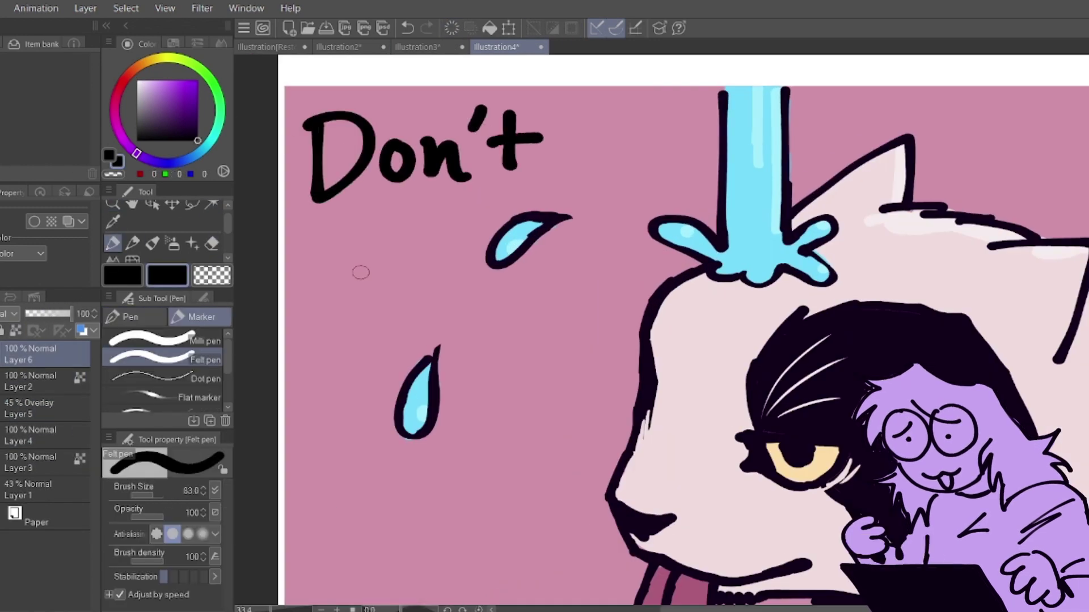
- Add the black text "Don't talk to me until i've" in the pink area beside the water stream
key("t")
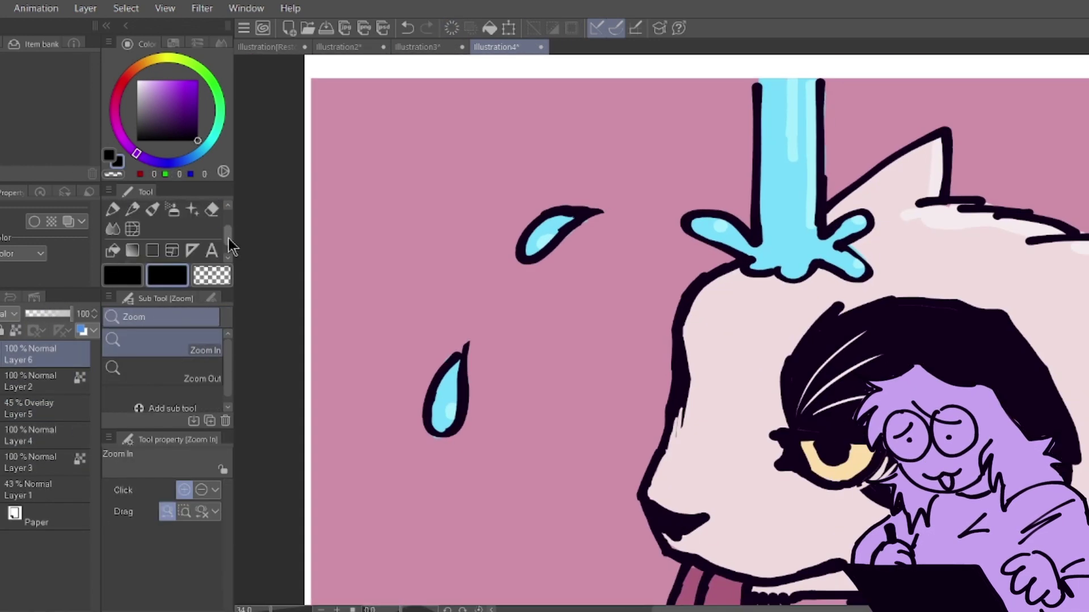
left_click(358, 136)
type("Don't talk to me until i've")
key("Return")
key("Return")
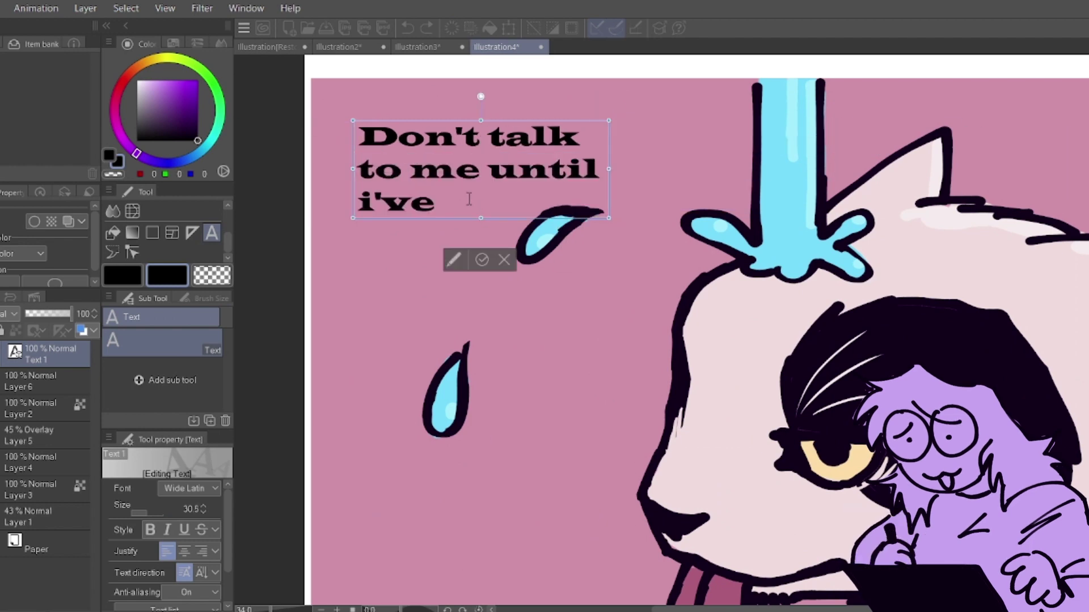
- Centre the text and break it into one word per line, ending with the word "my"
left_click(494, 169)
key("Return")
key("ctrl+a")
left_click(184, 550)
scroll(471, 162, "down", 3)
left_click(480, 156)
key("Return")
left_click(434, 188)
key("Return")
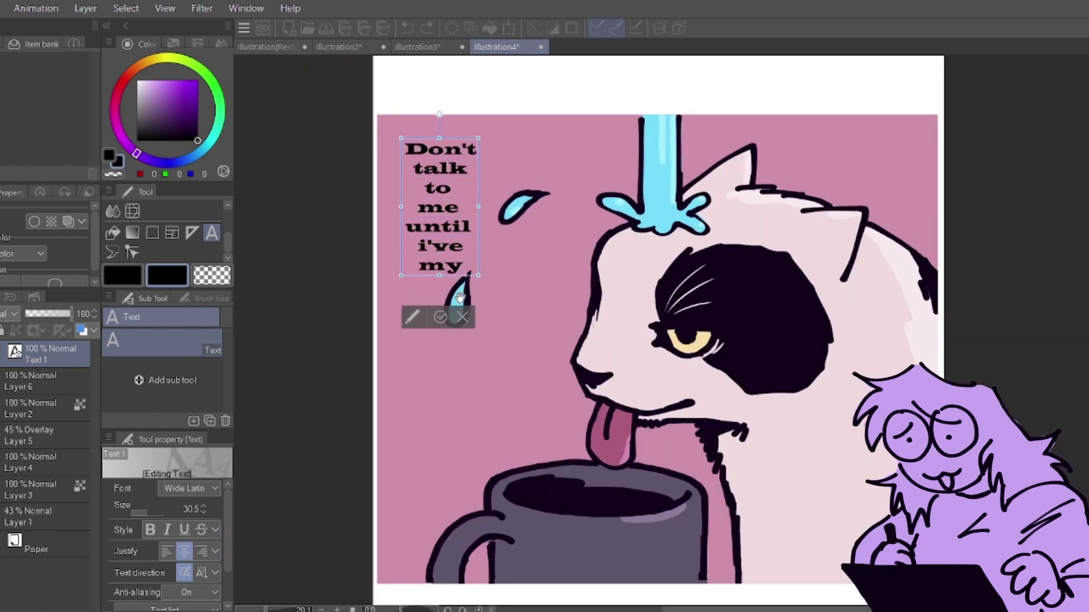
- Switch the whole text to a thin sans-serif font, enlarge it and place the column along the background's outer edge
key("ctrl+a")
left_click(190, 488)
left_click(134, 341)
left_click(204, 507)
left_click_drag(454, 271, 433, 264)
left_click(422, 486)
- Add a second text reading "Dank Oiter" on two lines above the mug and enlarge it to size 47
left_click(501, 444)
type("Dank")
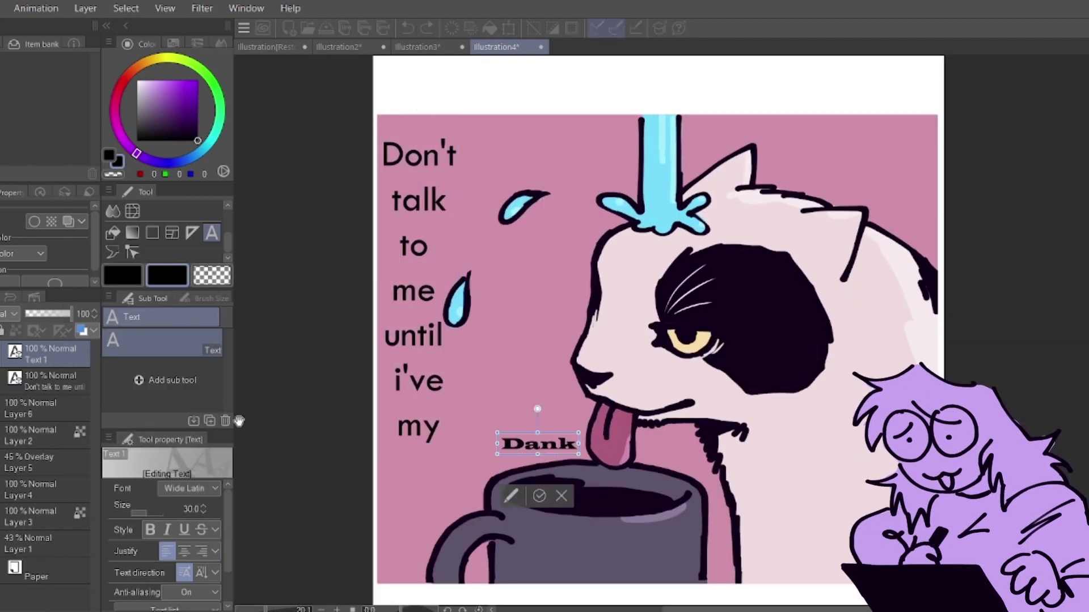
key("Return")
key("ctrl+a")
left_click(148, 513)
- Format the second text as lowercase "dank oiter" in Lucida Calligraphy at size 77 and place it beside the cat's nose
left_click(192, 490)
scroll(168, 326, "up", 15)
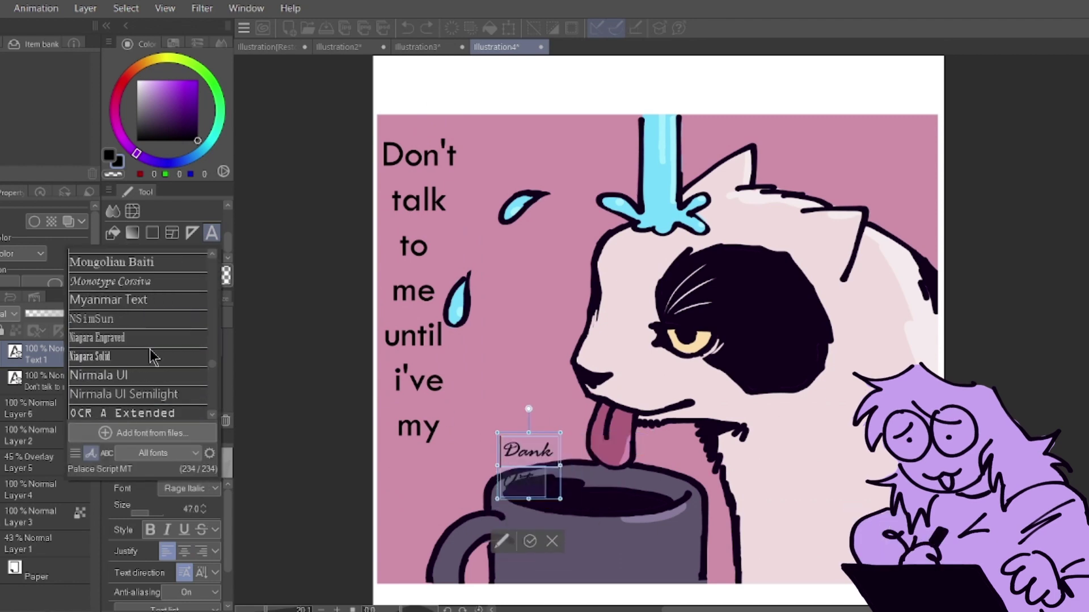
left_click(127, 377)
left_click(190, 488)
left_click(165, 341)
left_click(204, 506)
left_click_drag(541, 465, 510, 350)
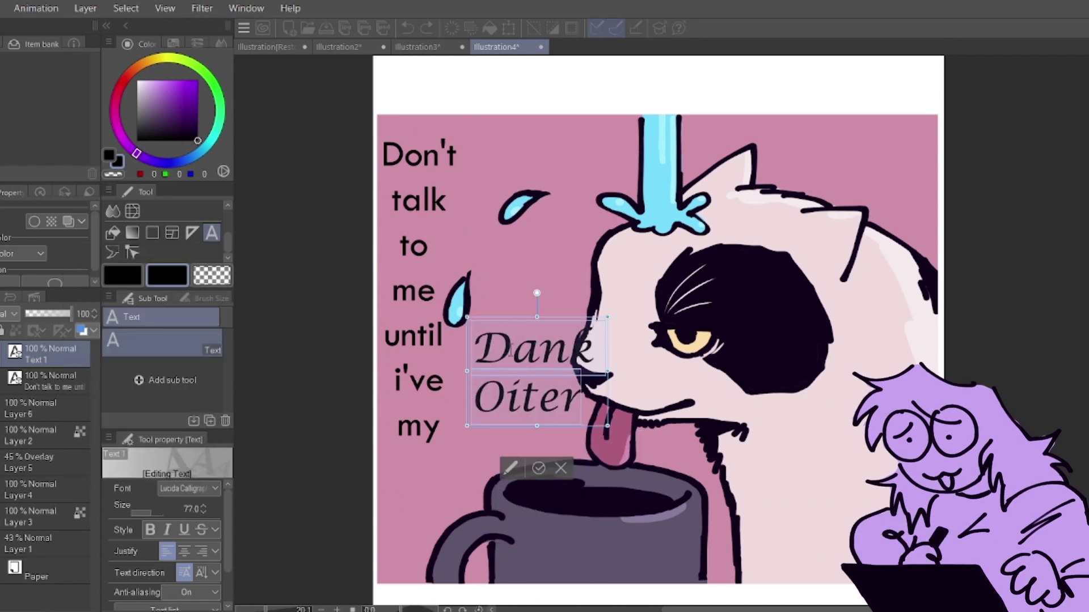
left_click(536, 468)
- Rasterize both text layers and nudge the "Don't talk to me" column slightly up and to the right
key("m")
mouse_move(531, 149)
left_mouse_down()
mouse_move(442, 244)
mouse_move(531, 149)
left_mouse_up()
key("ctrl+d")
left_click(44, 381)
left_click(508, 31)
left_click_drag(436, 277, 443, 266)
key("Return")
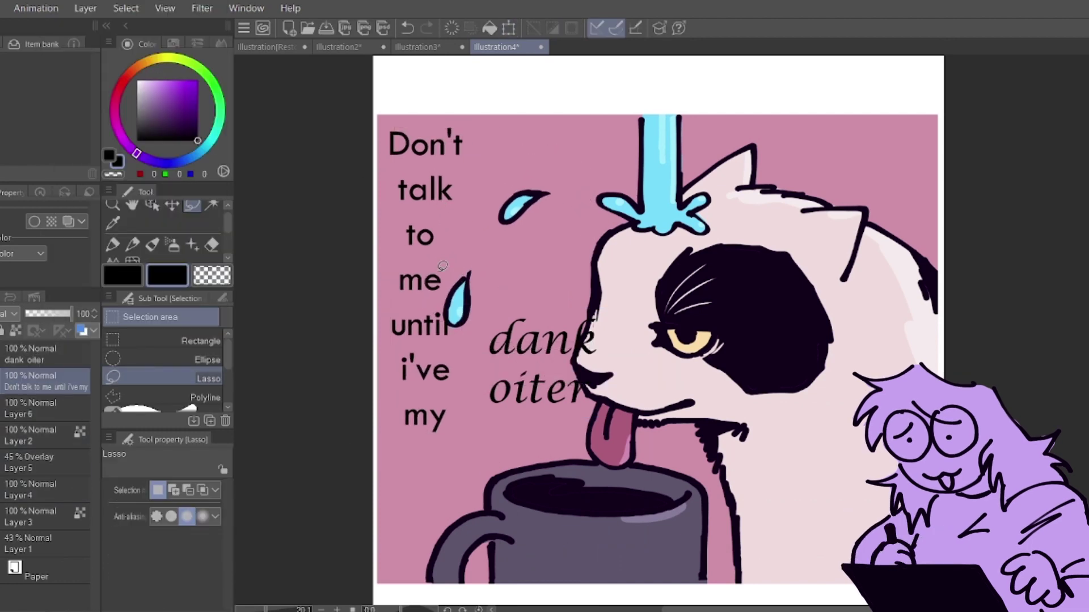
- Lasso the lower words of the column and offset "i've" to the right of "until"
left_click_drag(430, 448, 391, 312)
mouse_move(425, 370)
left_mouse_down()
mouse_move(425, 392)
mouse_move(482, 369)
left_mouse_up()
- Try moving "dank" under the column and "my" further right, and undo both moves
left_click(44, 354)
left_click_drag(542, 338, 425, 412)
left_click(44, 382)
left_click_drag(448, 440, 517, 438)
key("Escape")
key("ctrl+z")
key("ctrl+z")
- Lasso "dank" and move it below "until", and shift "my" to the right beneath it
left_click_drag(494, 393, 488, 381)
left_click_drag(541, 337, 394, 422)
left_click(44, 381)
left_click_drag(423, 437, 487, 436)
- Lasso the word "oiter", scale it to 145% and place it on the front of the mug
left_click(44, 354)
left_click_drag(791, 425, 627, 506)
left_click_drag(702, 468, 782, 423)
left_click_drag(666, 489, 599, 556)
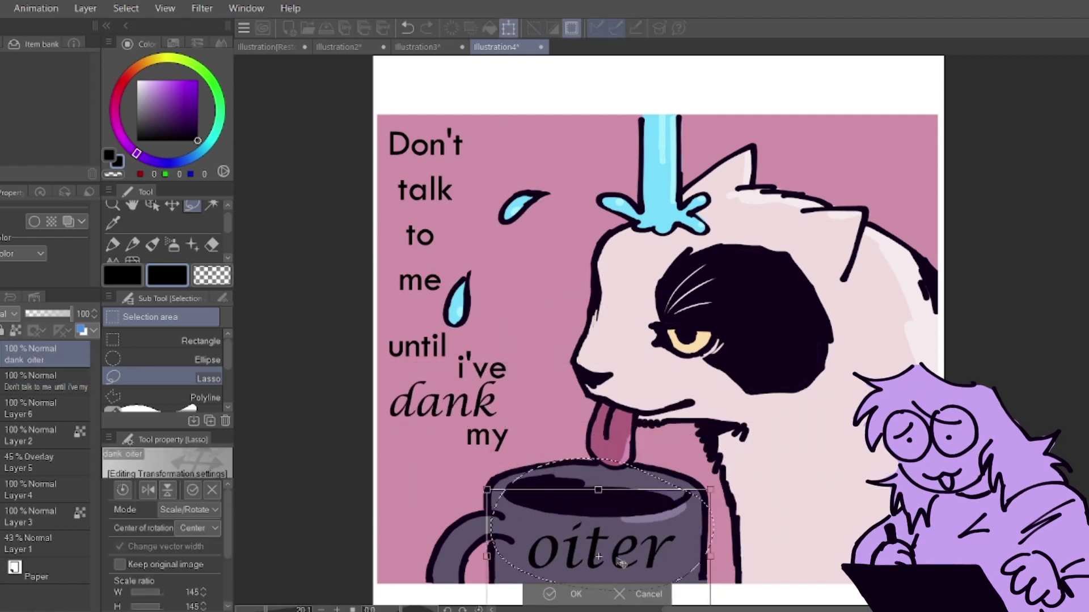
left_click(575, 593)
- Select both text layers and move the words "until", "i've", "dank" and "my" down towards the mug
left_click(45, 381, "ctrl")
left_click_drag(396, 326, 392, 334)
left_click(508, 27)
mouse_move(454, 397)
left_mouse_down()
mouse_move(488, 465)
mouse_move(497, 452)
left_mouse_up()
left_click(471, 570)
- Undo unwanted word moves and rearrange the lettering with "me" right of "to" and "dank" above the mug's rim
key("ctrl+z")
key("ctrl+z")
key("ctrl+z")
key("ctrl+z")
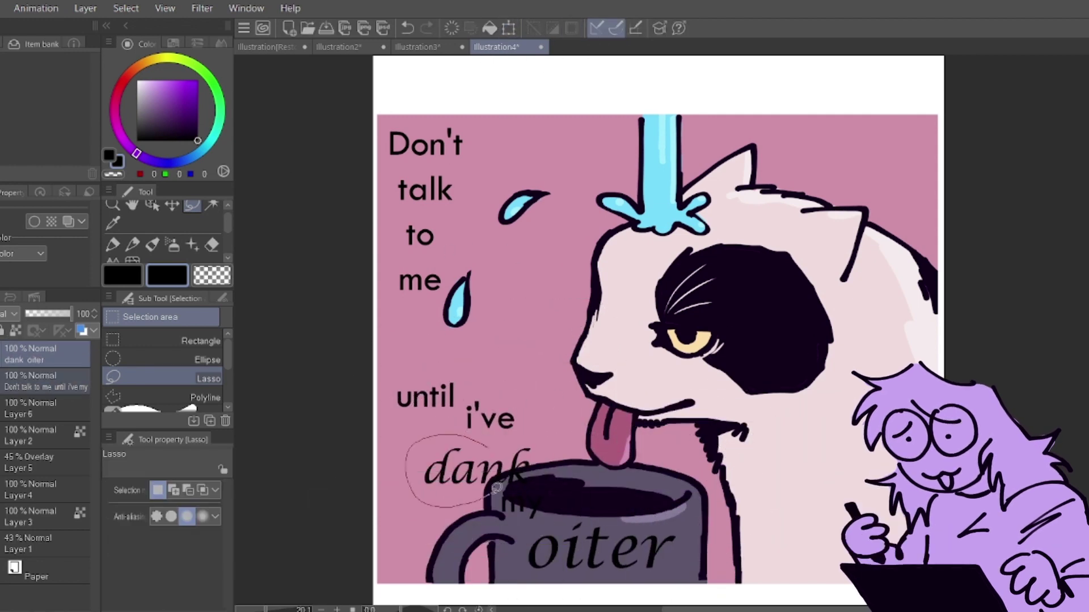
key("ctrl+z")
key("ctrl+z")
key("ctrl+z")
key("ctrl+z")
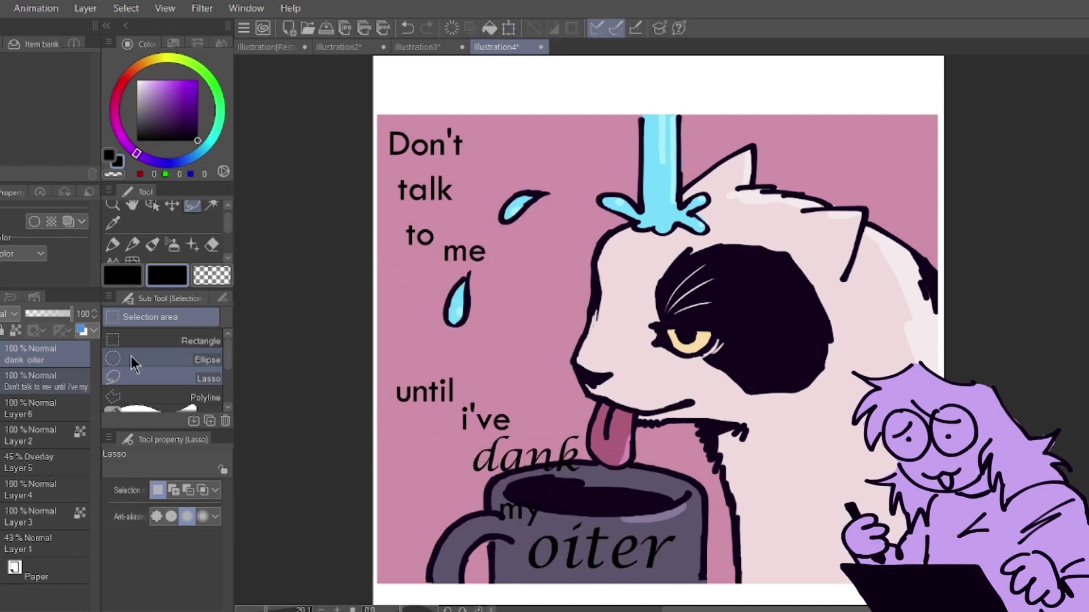
- Auto-select the plain caption words, expand the selection and fill it with white on a new layer beneath the text
key("w")
left_click(65, 384)
left_click(393, 280)
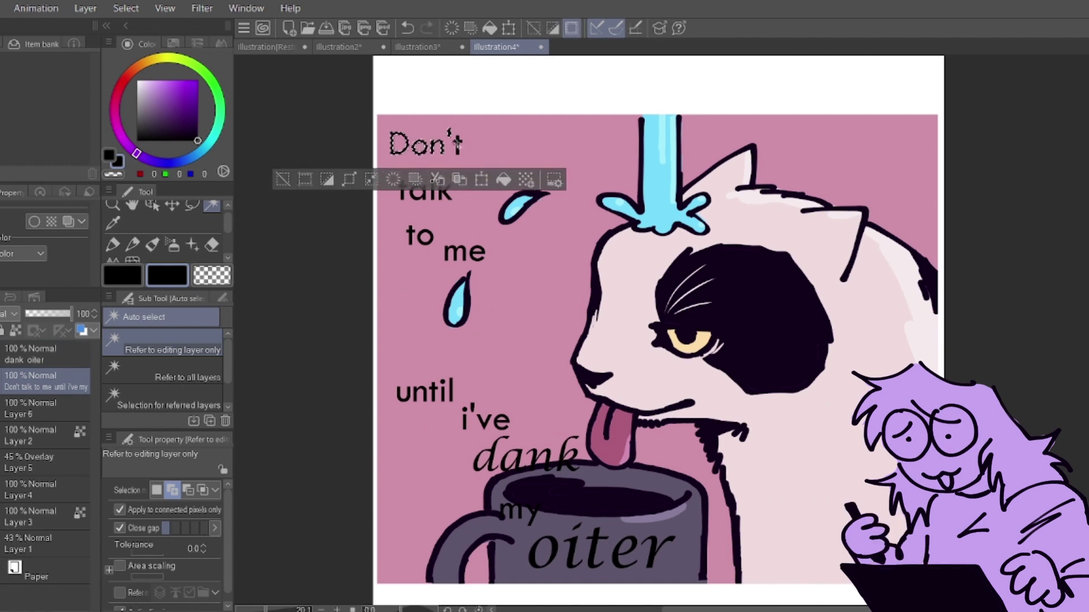
left_click(565, 593)
key("ctrl+shift+n")
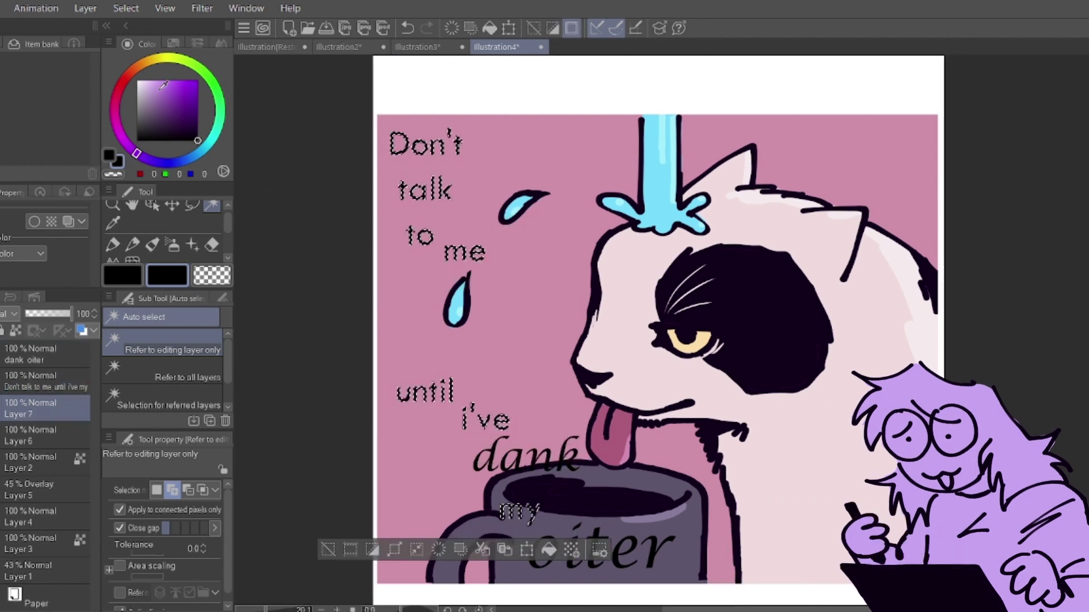
left_click(393, 549)
left_click(137, 81)
left_click(489, 28)
left_click(533, 27)
- Give "dank" and "oiter" a matching white outline by filling their expanded selection on a new layer below them
left_click(45, 354)
left_click(514, 462)
left_click(535, 462)
left_click(562, 457)
left_click(534, 553)
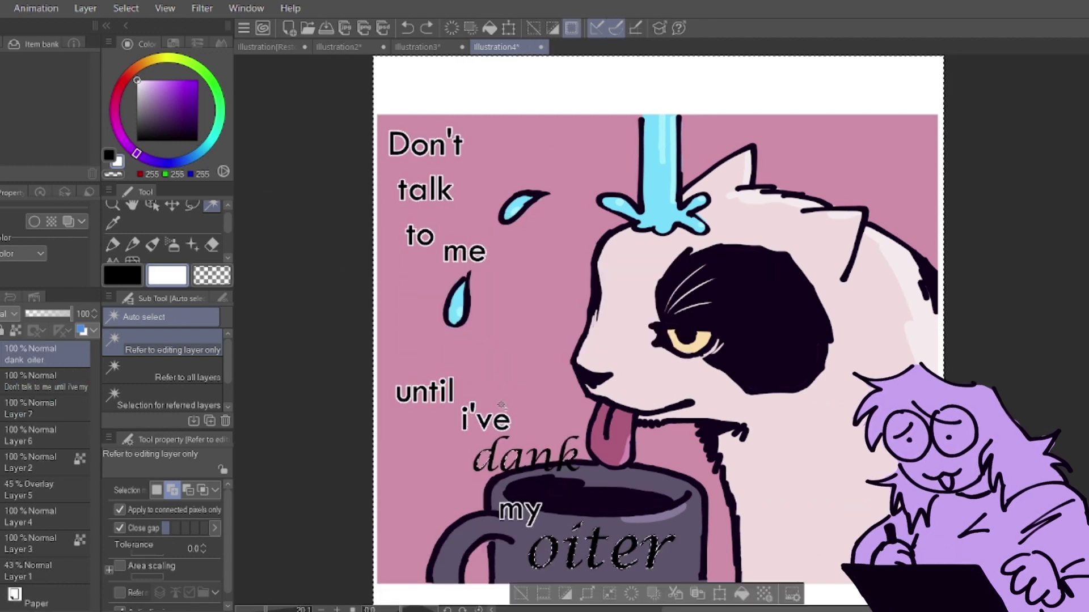
left_click(646, 553)
left_click(45, 381)
key("ctrl+shift+n")
left_click(489, 28)
left_click(533, 28)
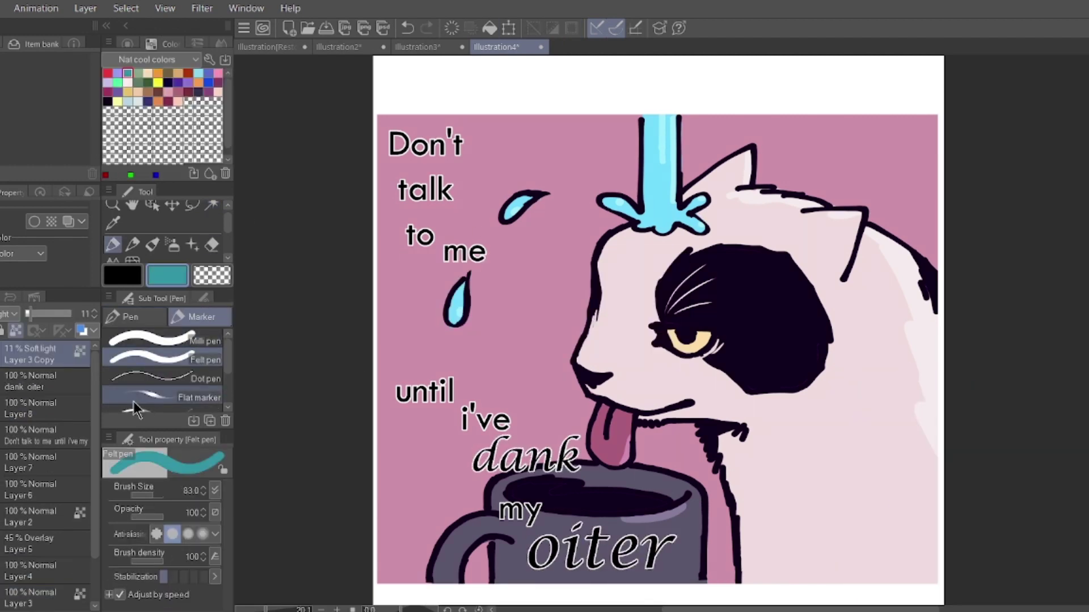
- Hide the white Paper layer behind the artwork
left_click(1, 595)
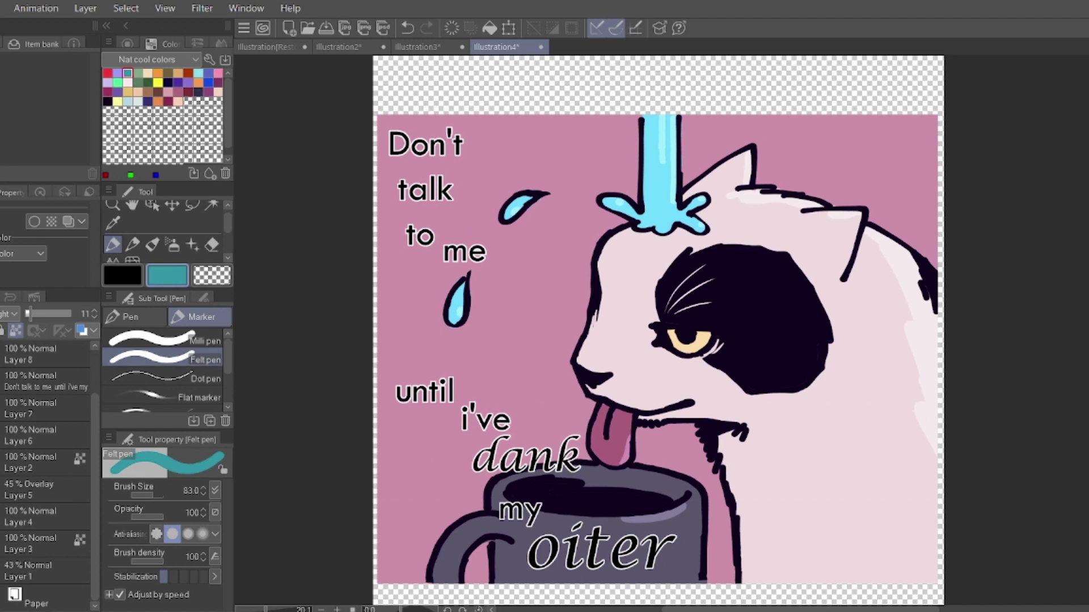
- Switch to the published design's Redbubble promote page and inspect the Baseball ¾ Sleeve and Long Sleeve T-Shirt previews up close
scroll(658, 330, "down", 2)
scroll(658, 330, "up", 2)
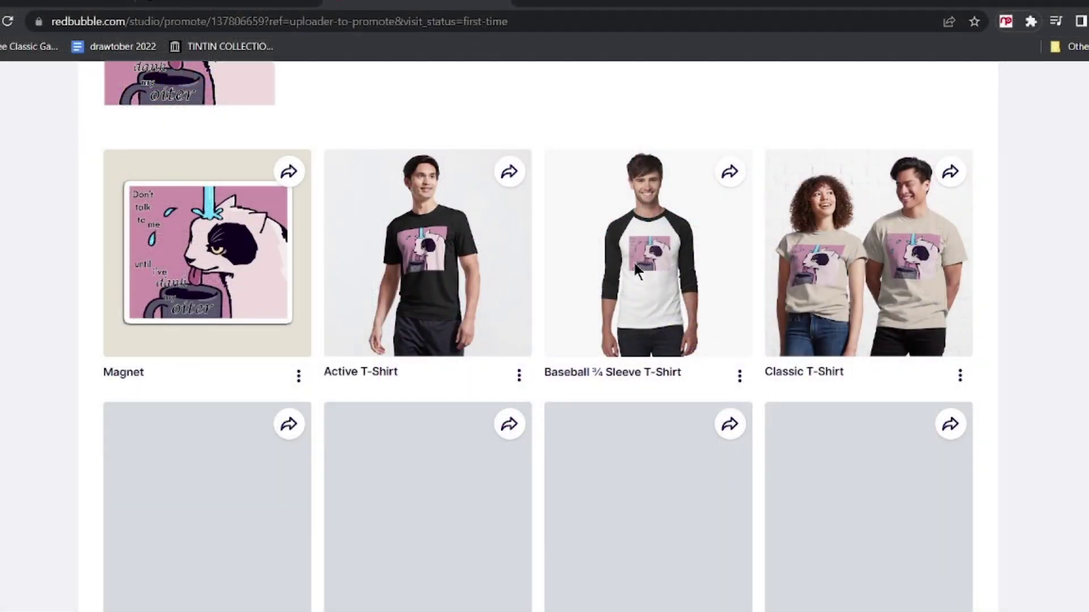
scroll(635, 264, "up", 5)
scroll(634, 264, "right", 1)
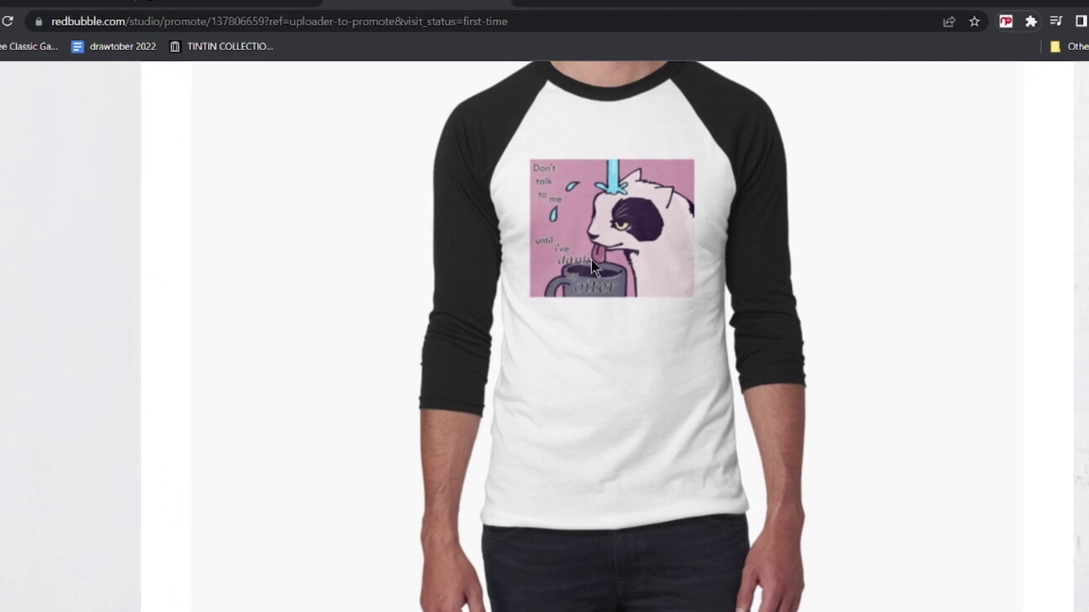
scroll(635, 304, "down", 10)
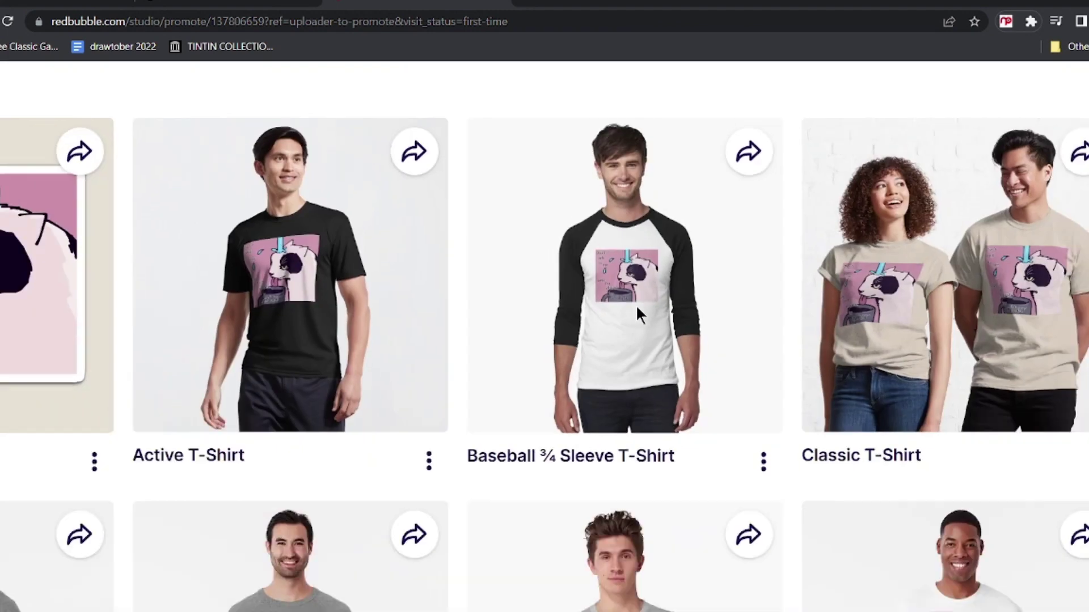
scroll(635, 305, "down", 2)
scroll(636, 304, "up", 3)
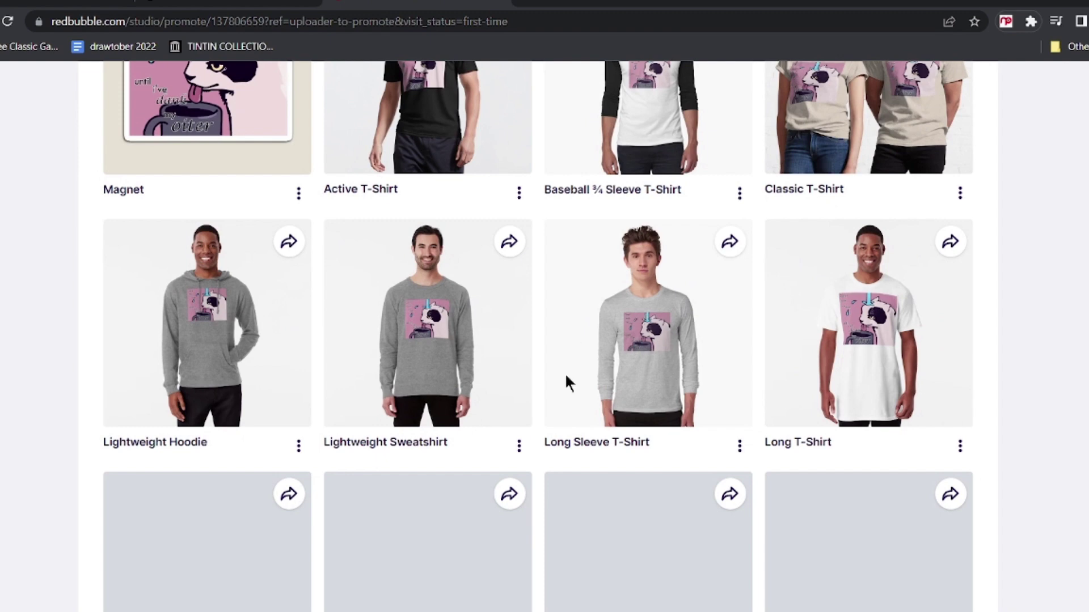
scroll(566, 375, "up", 10)
scroll(566, 375, "down", 10)
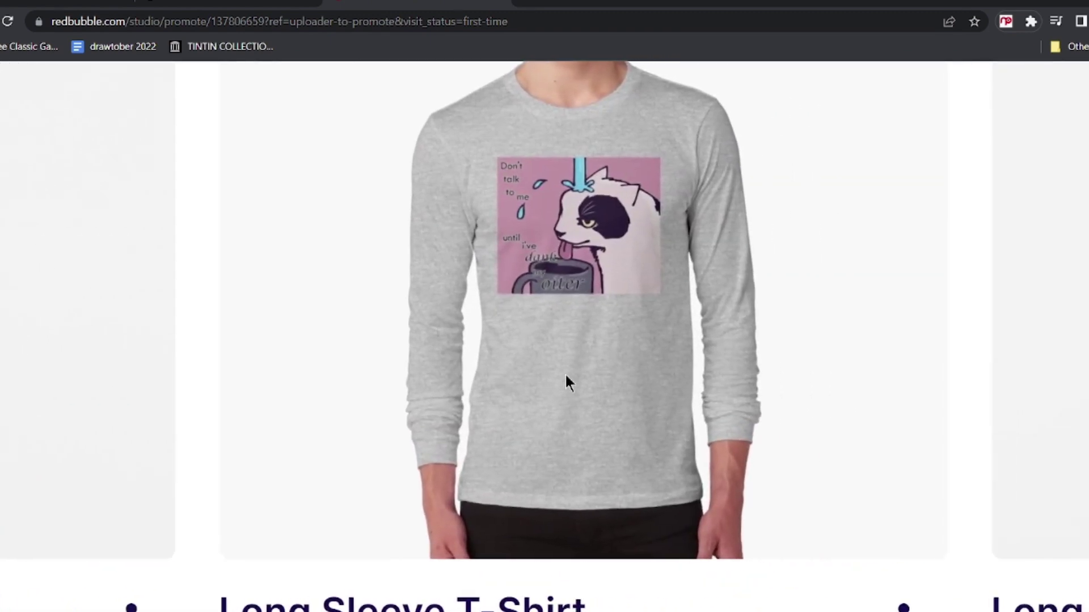
scroll(566, 376, "down", 2)
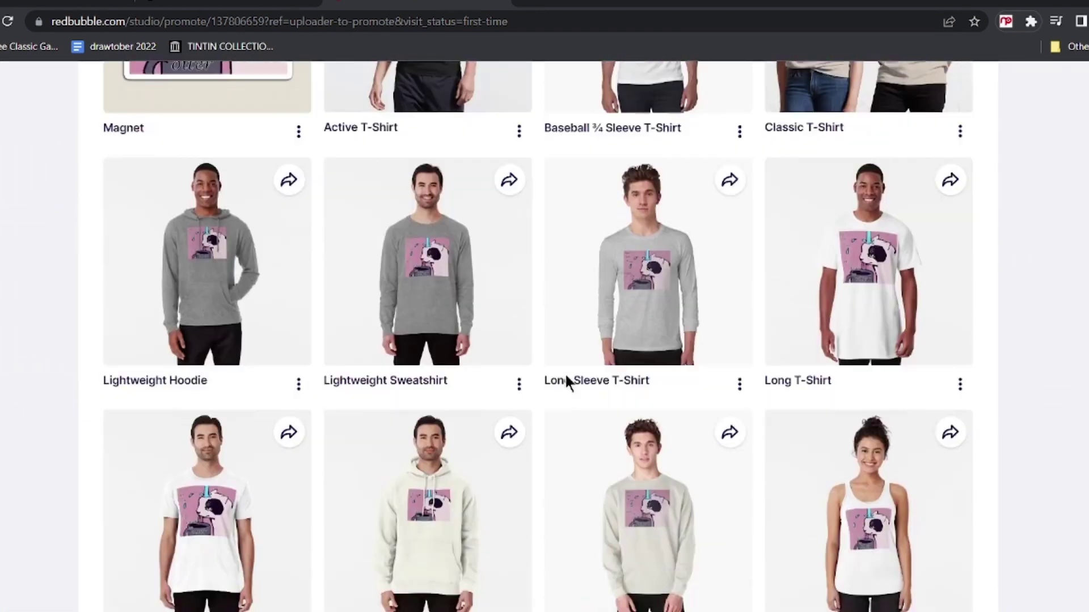
- Look through the remaining clothing previews and examine how the design sits across the Zipped Hoodie's zipper and drawstrings
scroll(565, 373, "down", 9)
scroll(566, 376, "down", 10)
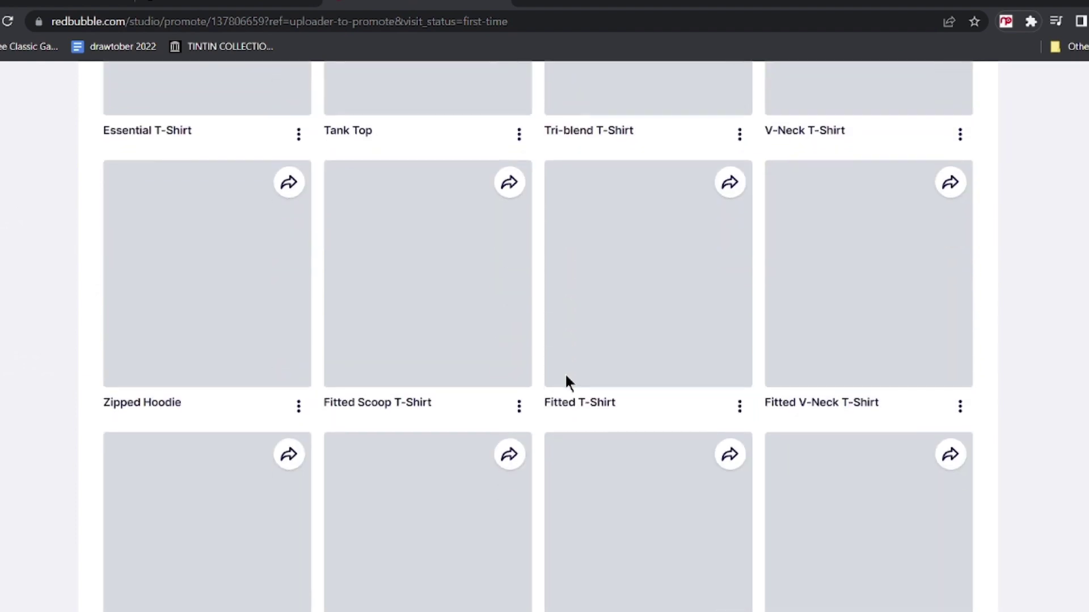
scroll(565, 373, "up", 8)
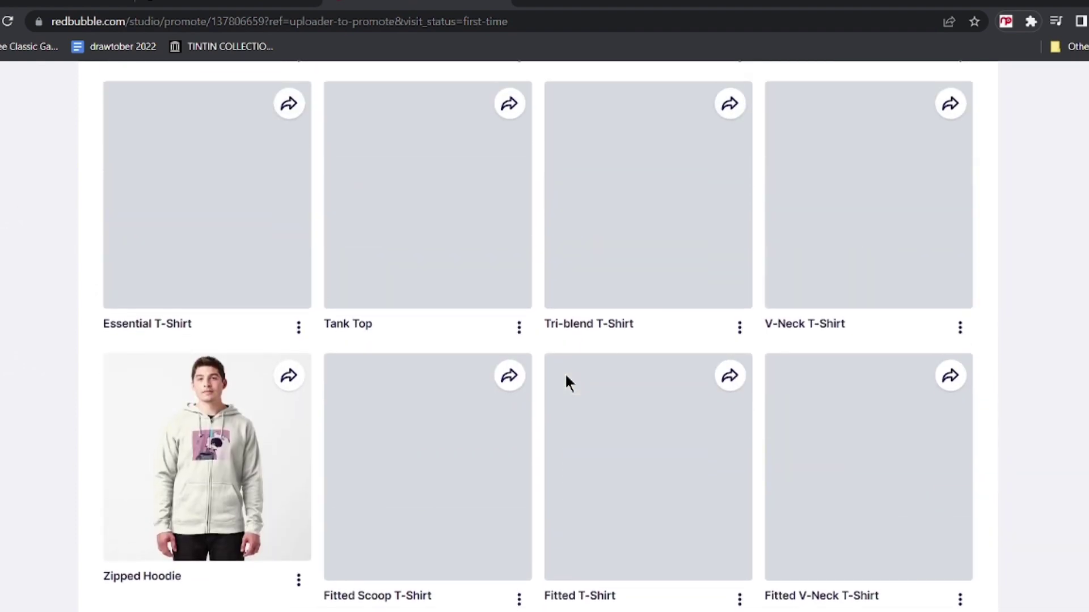
scroll(565, 373, "down", 2)
scroll(188, 441, "up", 6)
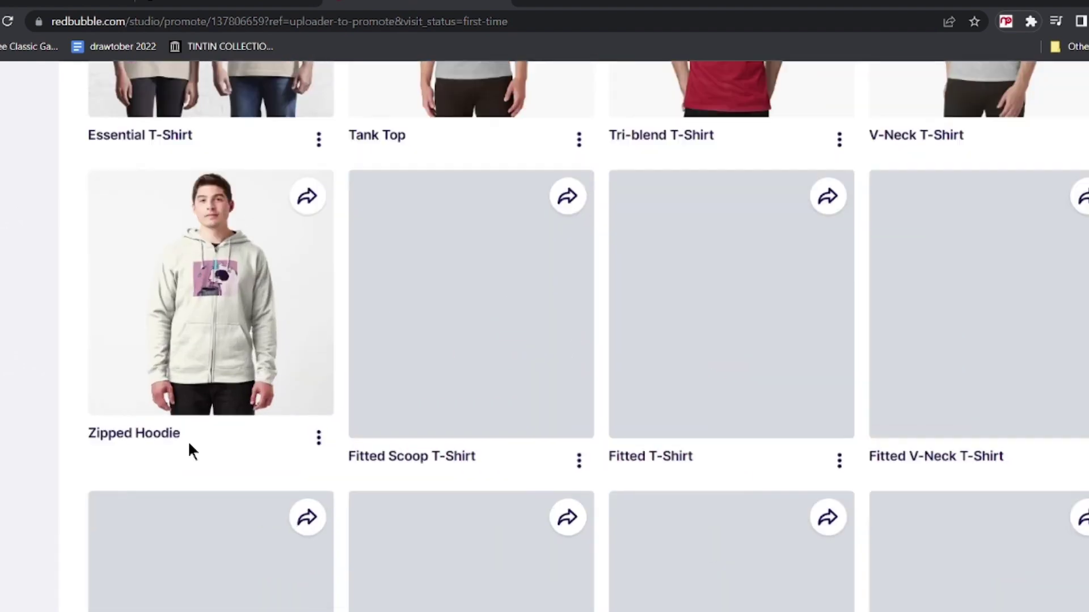
scroll(247, 250, "up", 3)
scroll(248, 249, "left", 2)
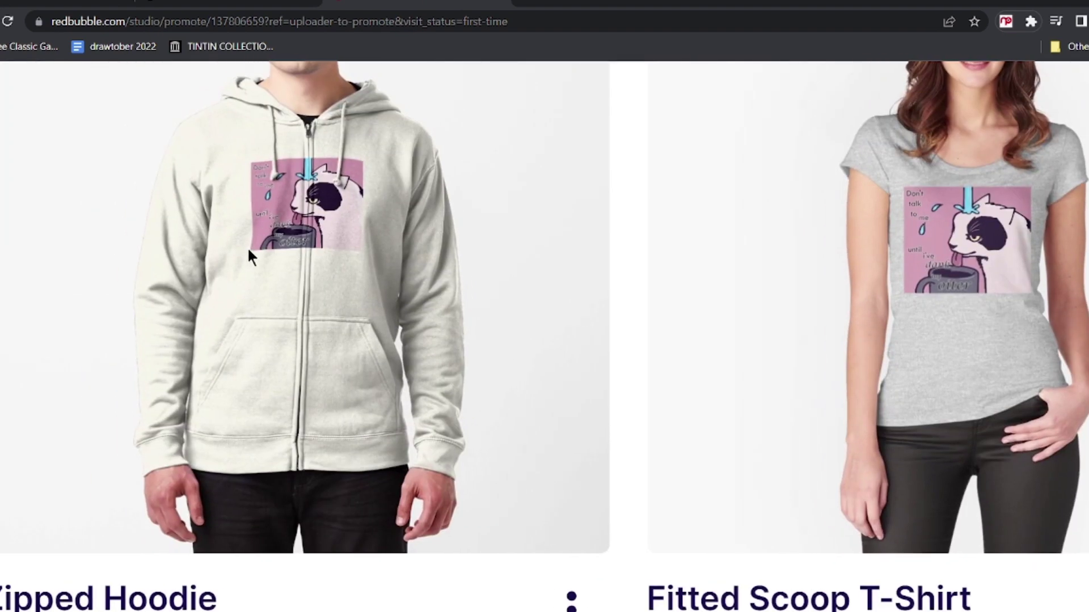
scroll(248, 250, "up", 2)
scroll(381, 184, "up", 1)
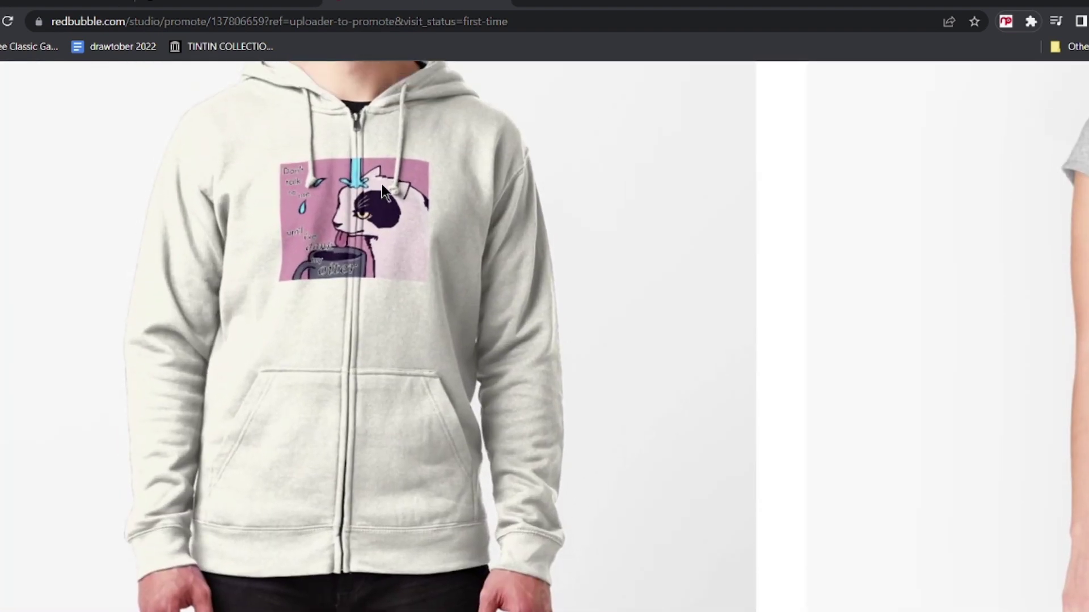
scroll(438, 241, "down", 8)
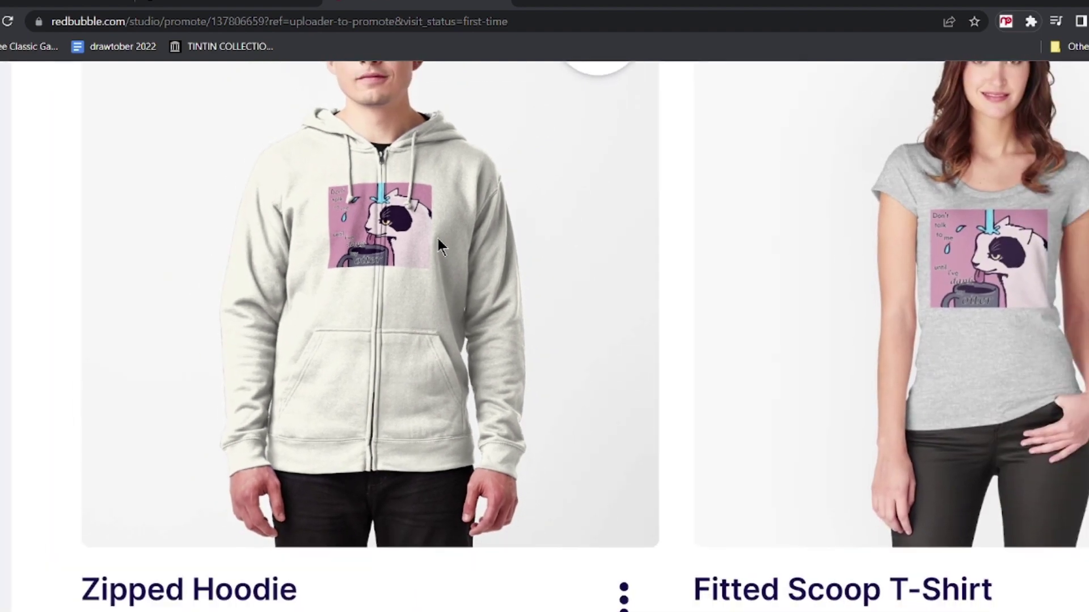
- Review the sticker, print, bedding and accessory previews through to the Hardcover Journal, examining the Comforter up close
scroll(438, 240, "down", 10)
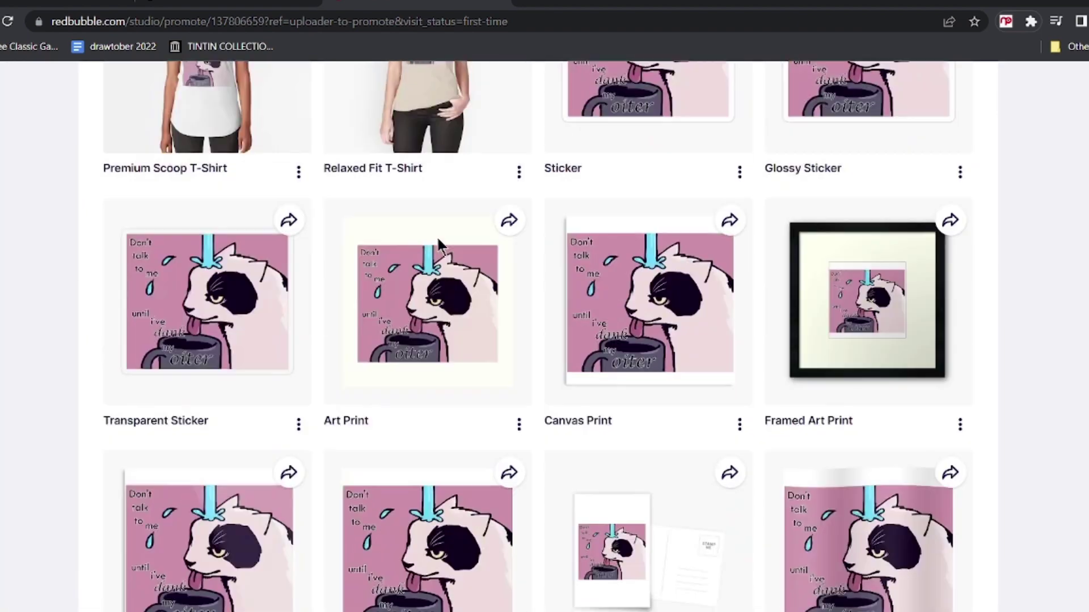
scroll(589, 357, "down", 2)
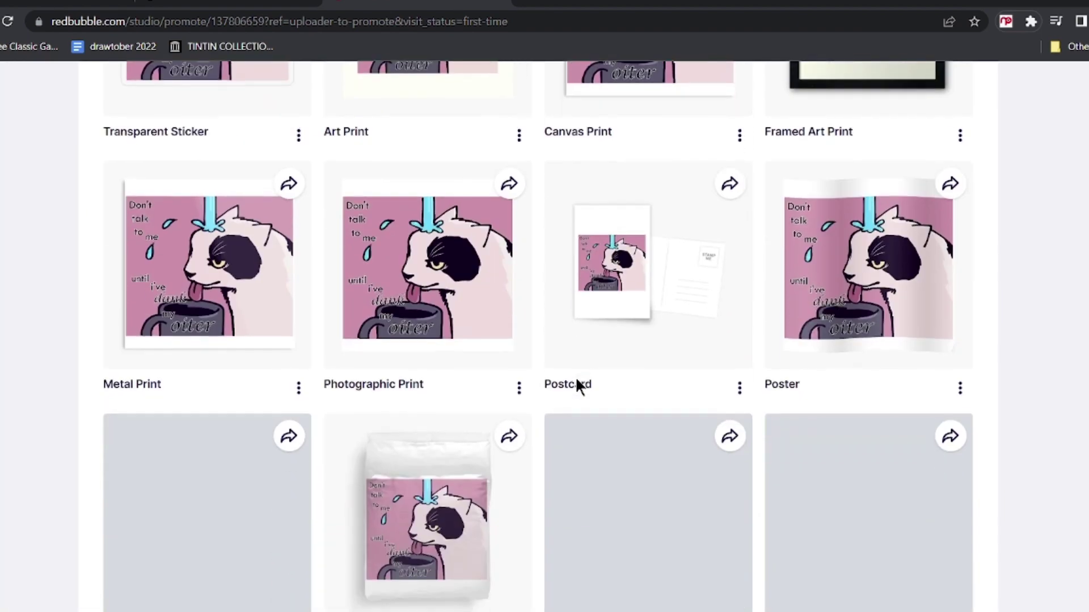
scroll(644, 306, "down", 5)
scroll(244, 272, "up", 2)
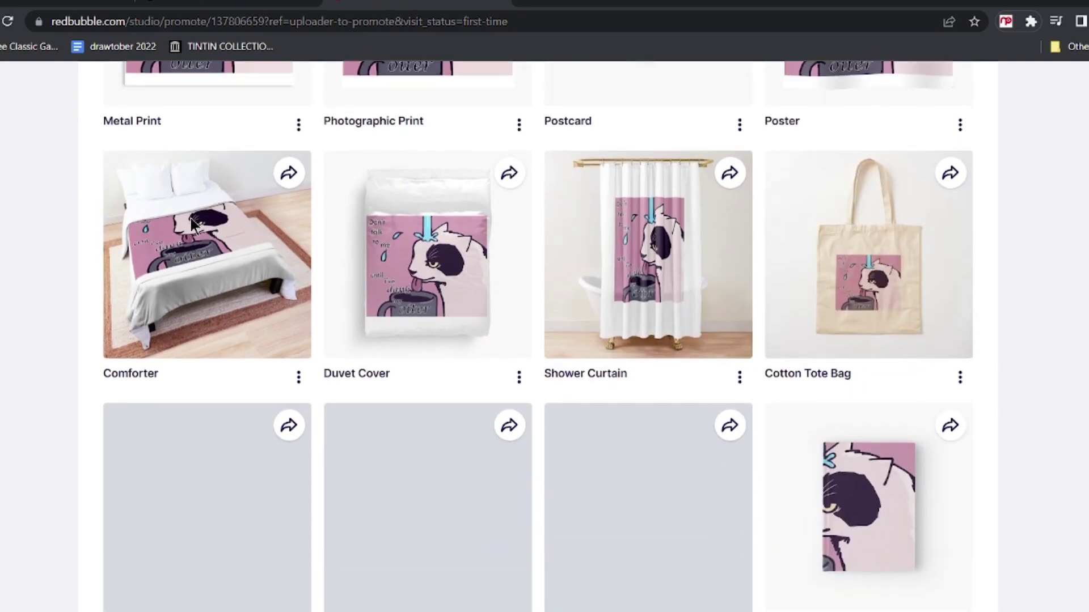
scroll(183, 278, "up", 5)
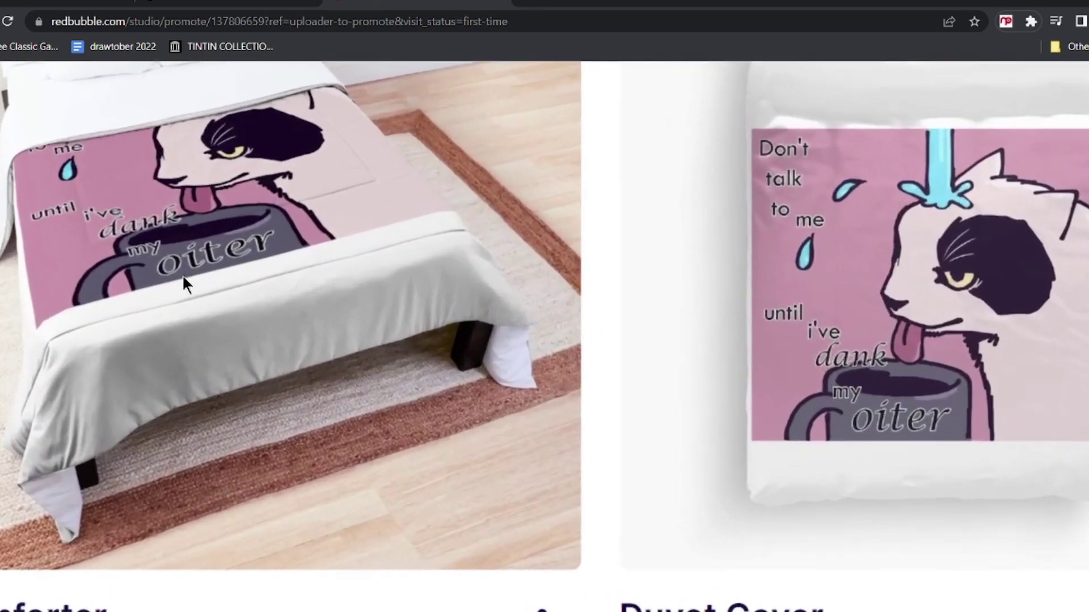
scroll(182, 274, "down", 5)
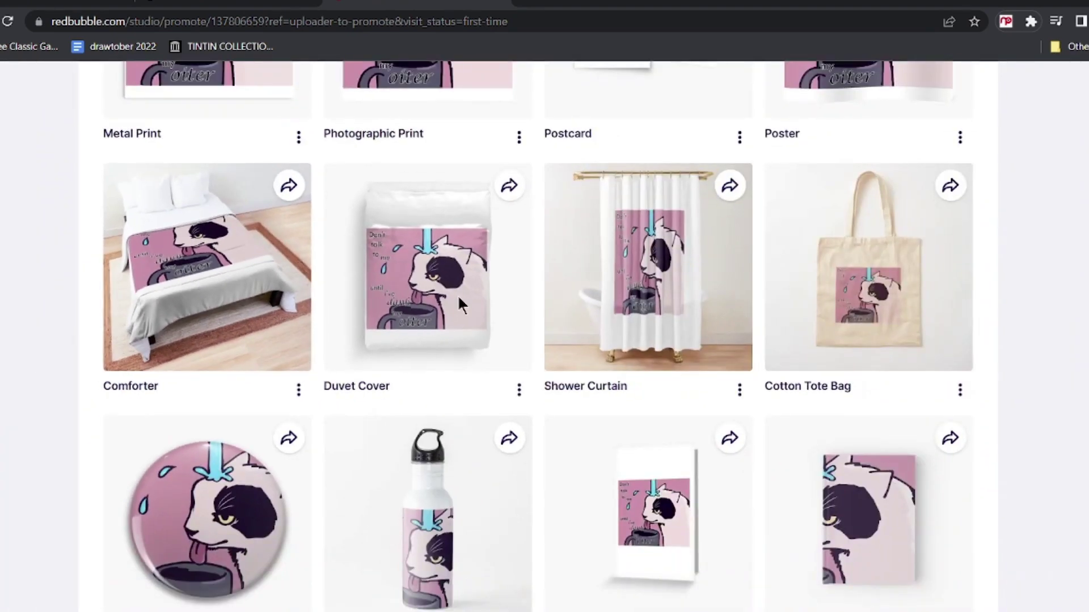
scroll(420, 305, "down", 1)
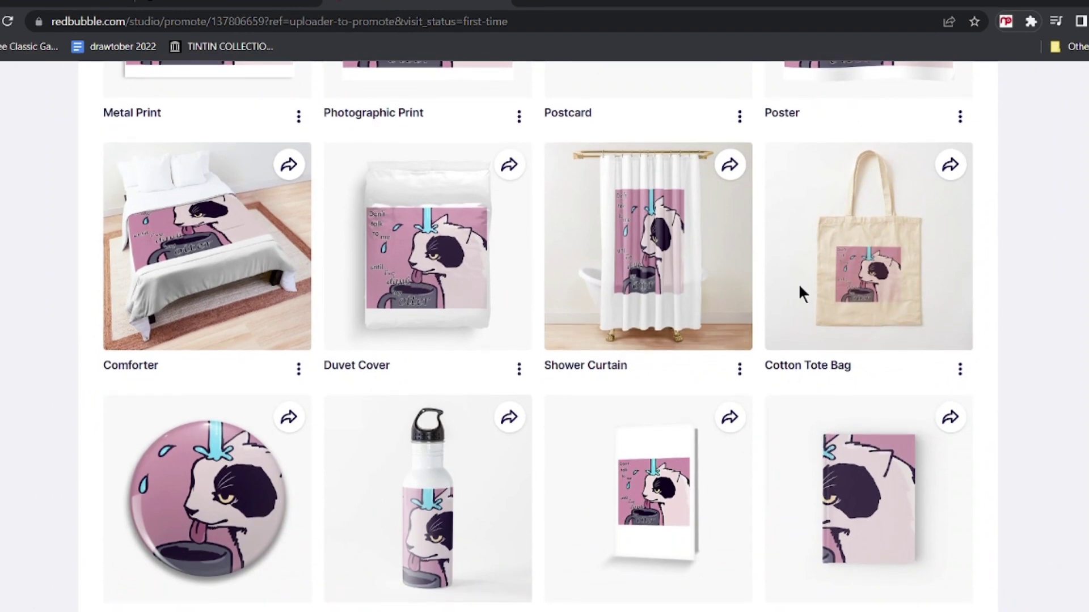
scroll(683, 287, "down", 3)
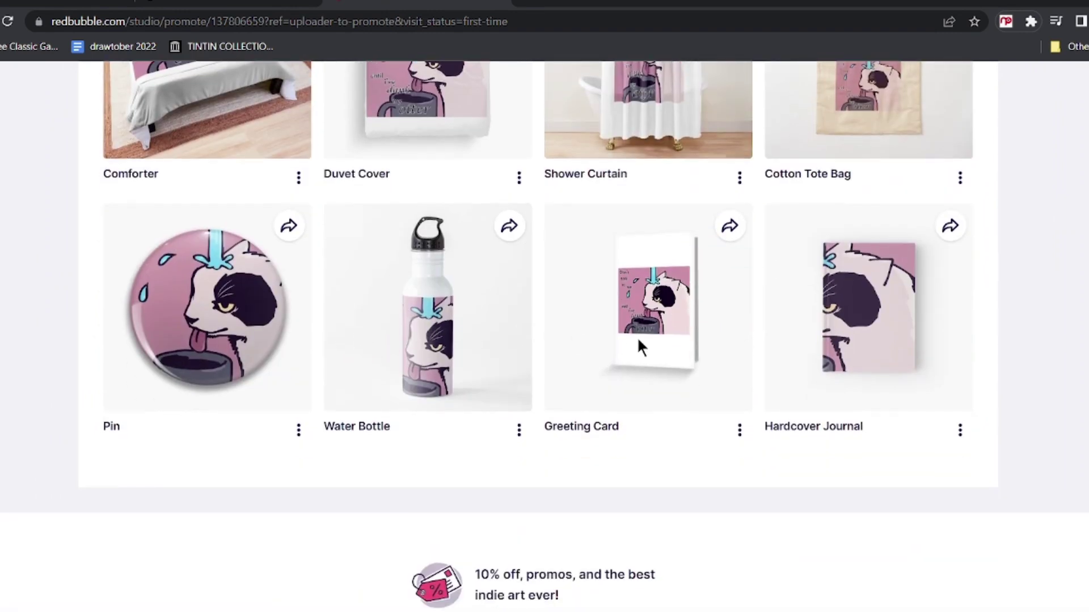
scroll(615, 379, "down", 2)
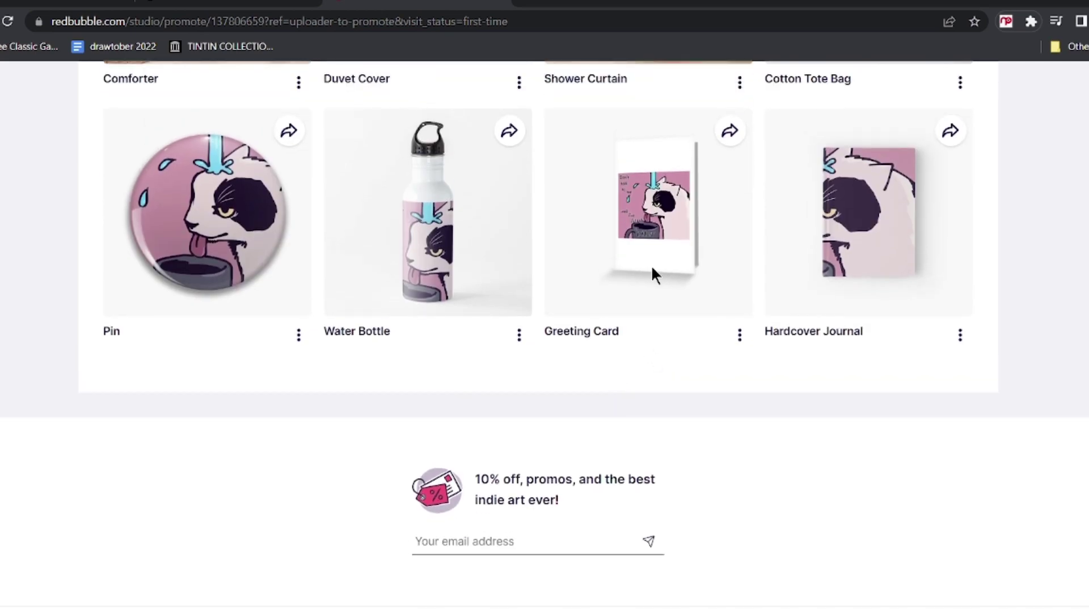
- Return to the start of the listing and review the design's title, tags and description and the first clothing previews
scroll(512, 301, "up", 20)
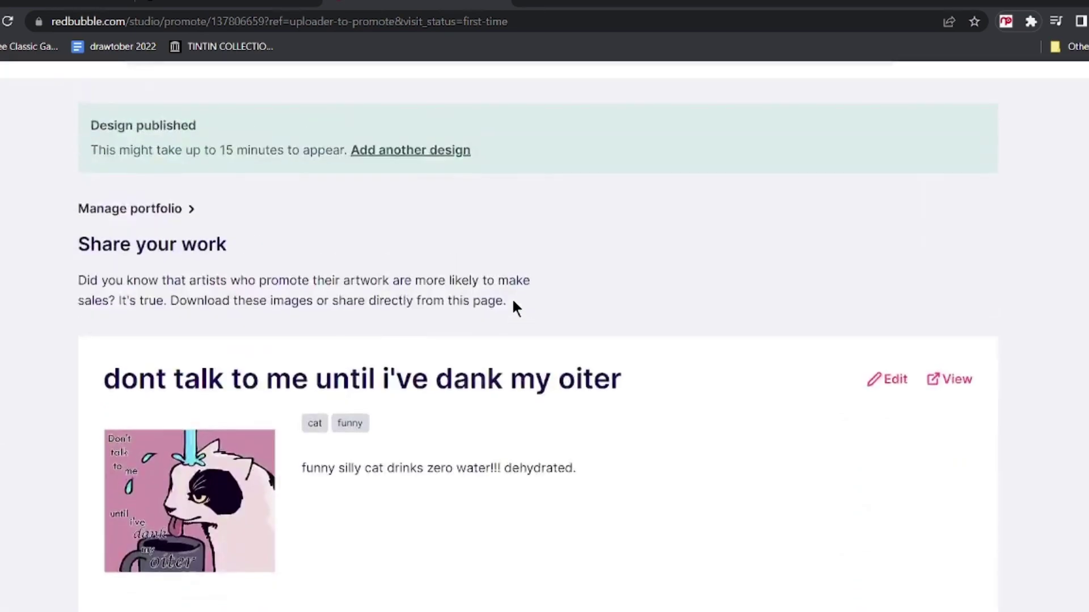
scroll(513, 302, "up", 1)
scroll(513, 302, "down", 2)
scroll(512, 302, "up", 2)
scroll(513, 301, "down", 4)
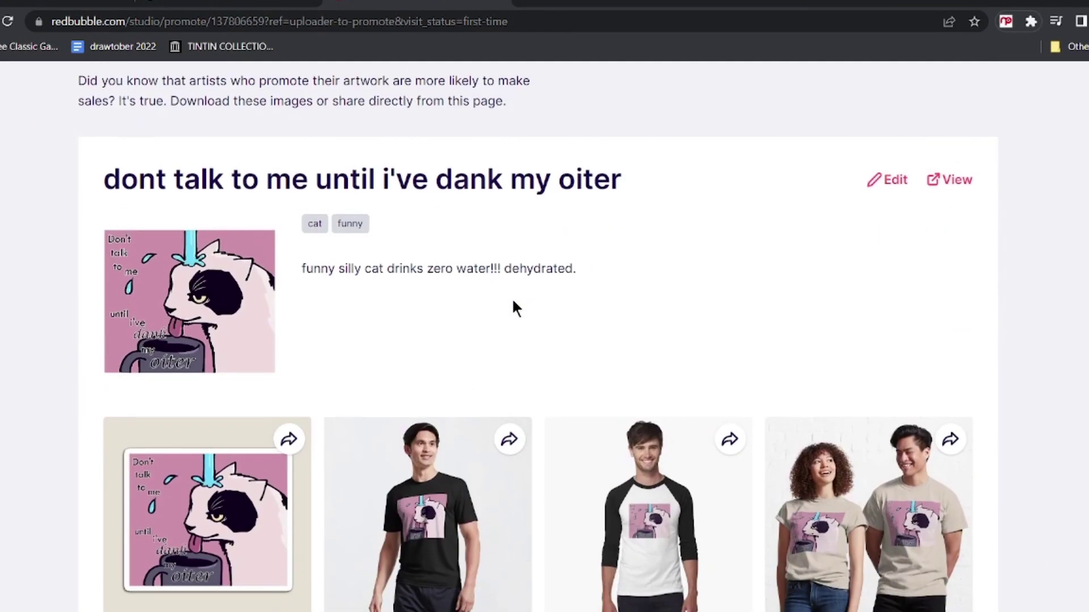
scroll(512, 304, "down", 2)
scroll(541, 402, "down", 4)
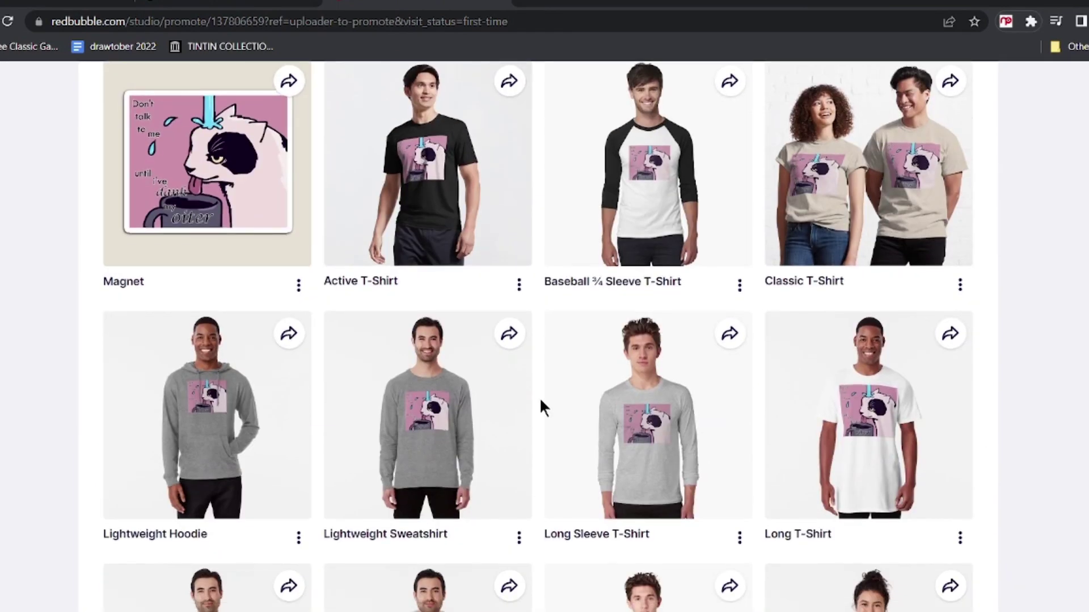
- Examine the print's placement and the caption's legibility on the black Active T-Shirt preview up close
scroll(460, 192, "up", 5)
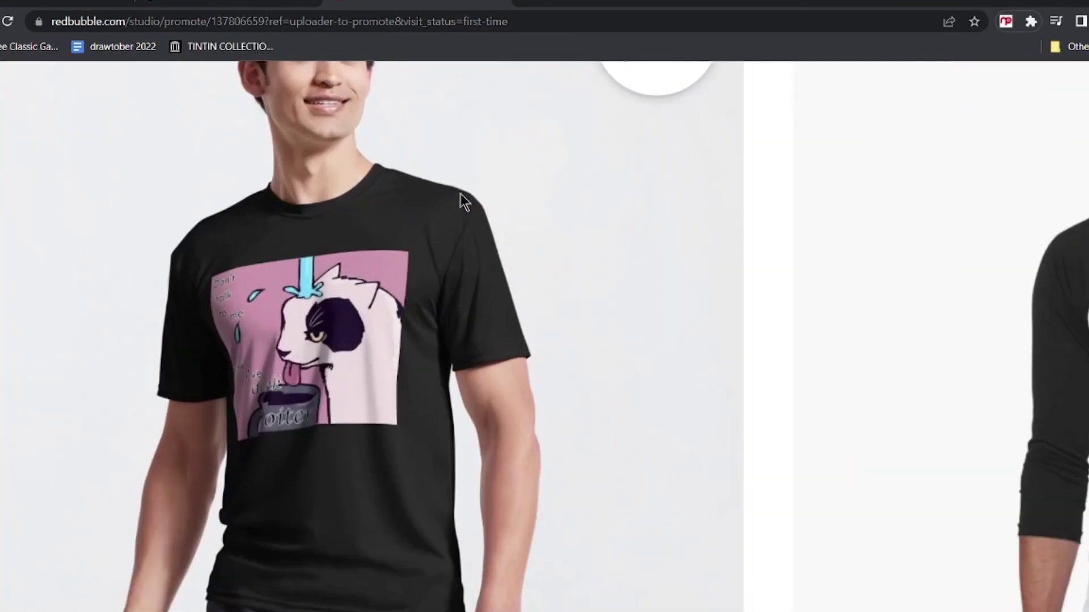
scroll(460, 194, "down", 5)
scroll(295, 364, "up", 5)
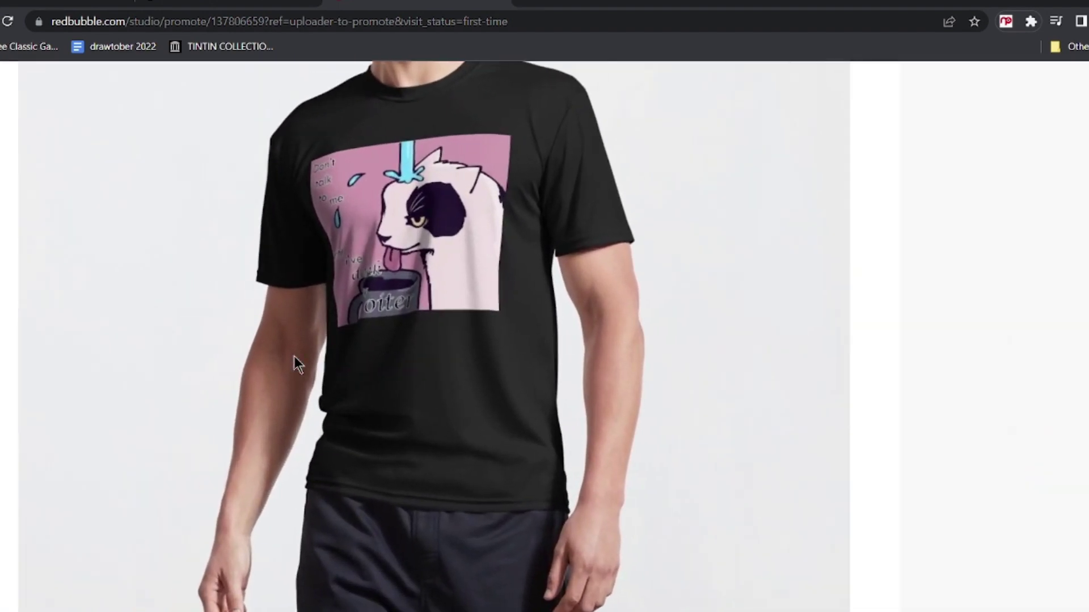
scroll(294, 356, "left", 2)
scroll(294, 356, "up", 1)
scroll(417, 295, "down", 2)
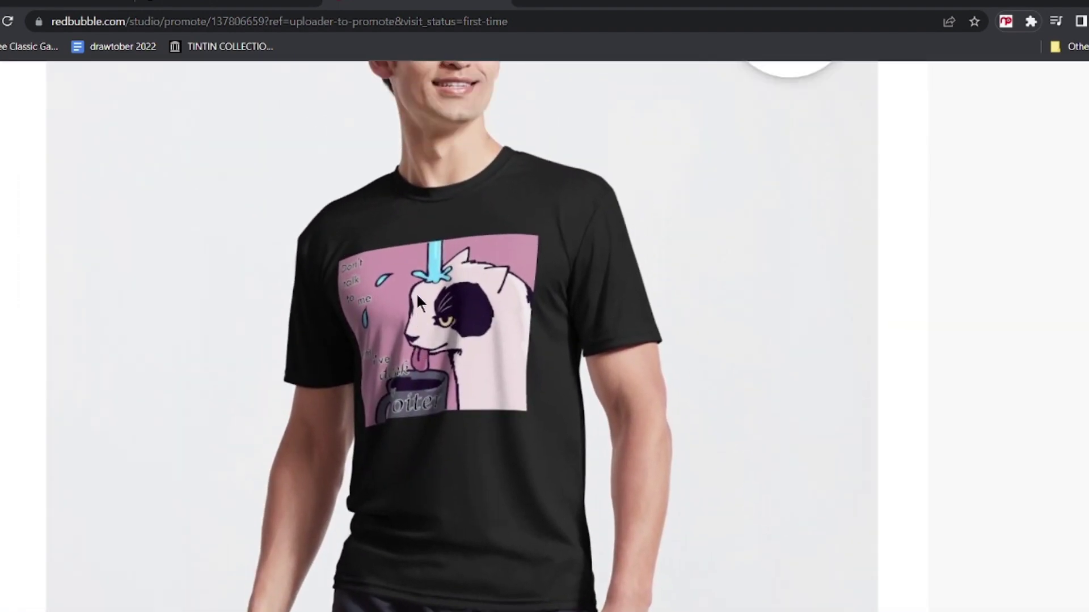
scroll(416, 295, "down", 3)
scroll(416, 295, "up", 2)
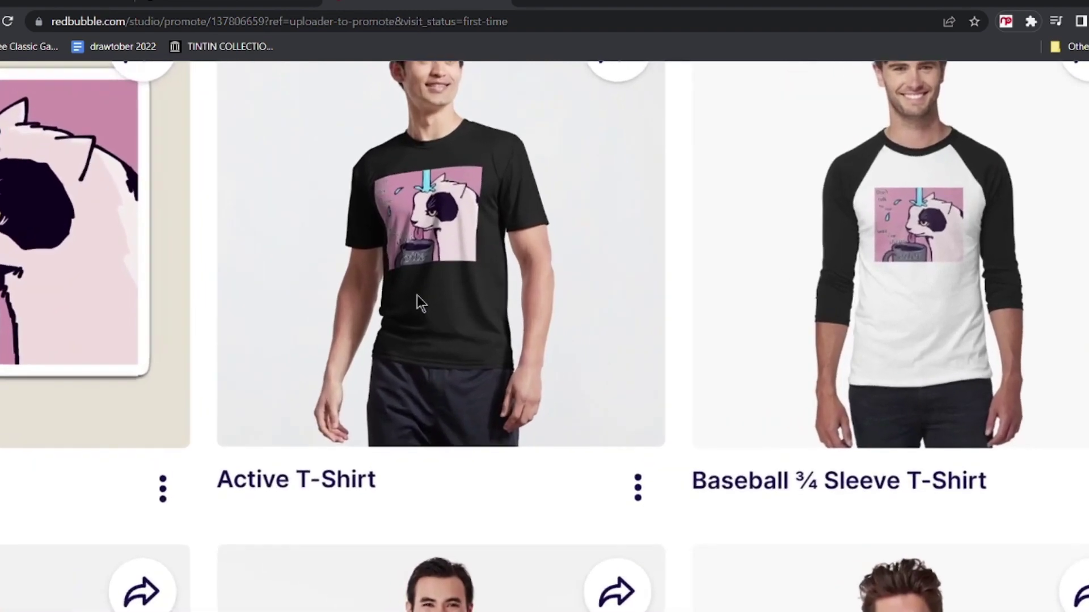
scroll(416, 295, "down", 2)
scroll(416, 295, "up", 1)
scroll(417, 294, "up", 2)
scroll(417, 295, "up", 2)
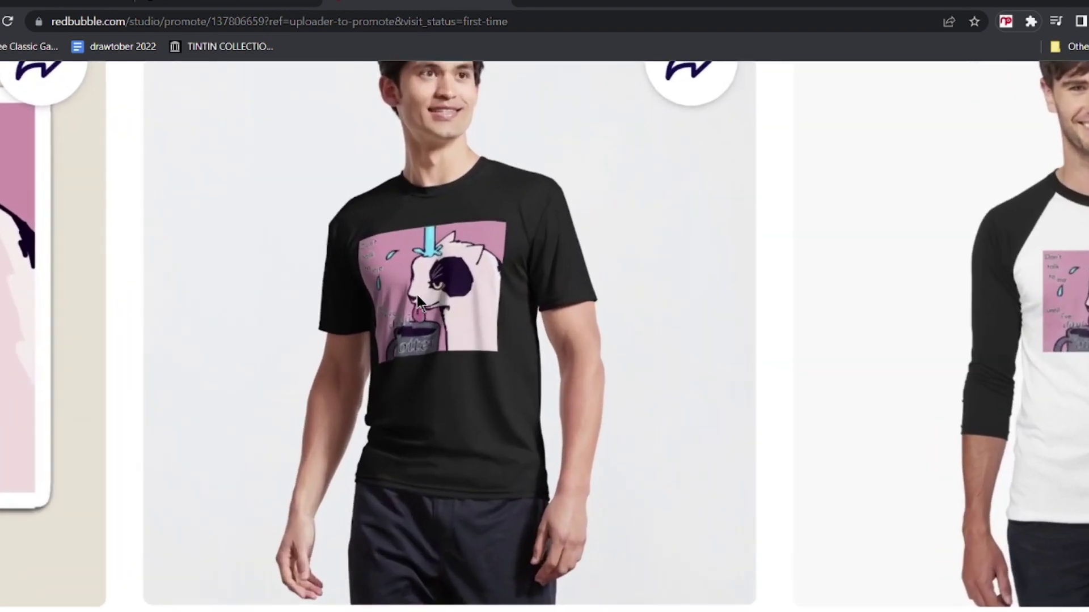
scroll(416, 295, "up", 2)
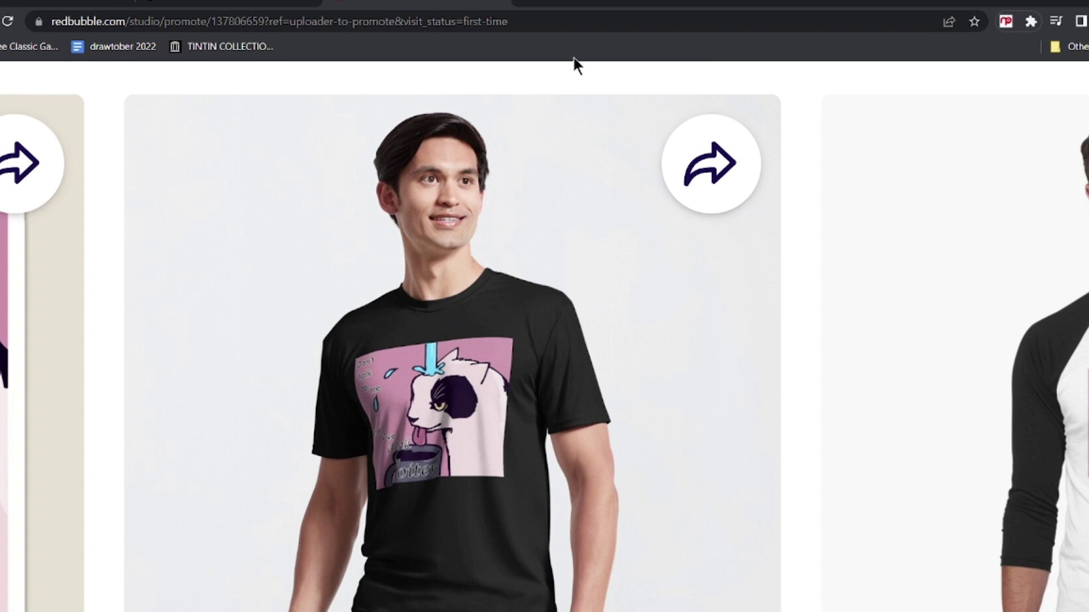
scroll(539, 159, "down", 5)
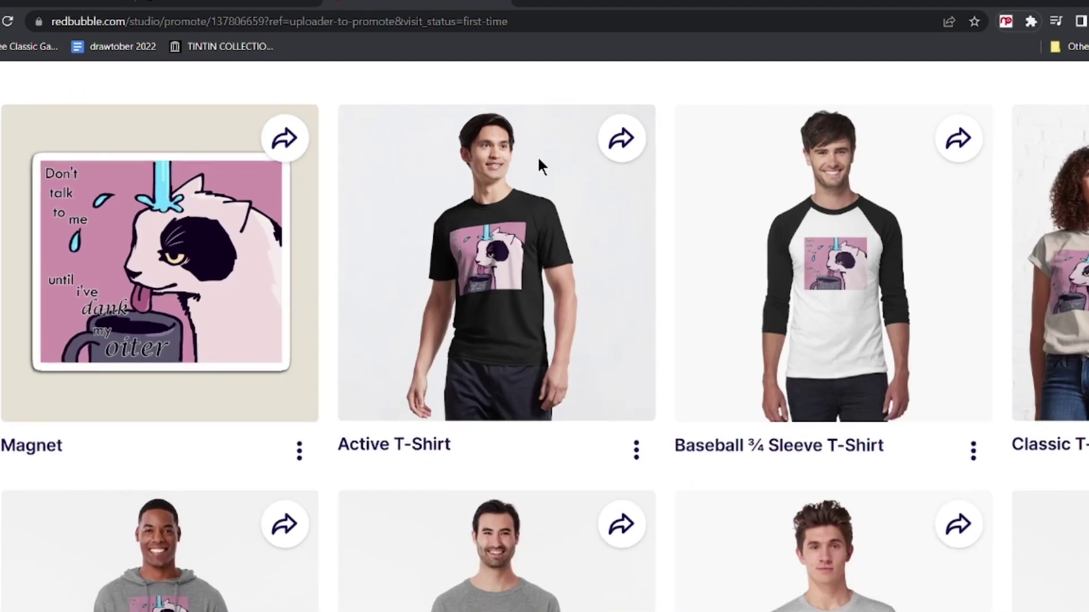
- Compare the design's placement and caption legibility on the Active T-Shirt, Pullover Hoodie, Pullover Sweatshirt and tank top previews
scroll(474, 194, "up", 5)
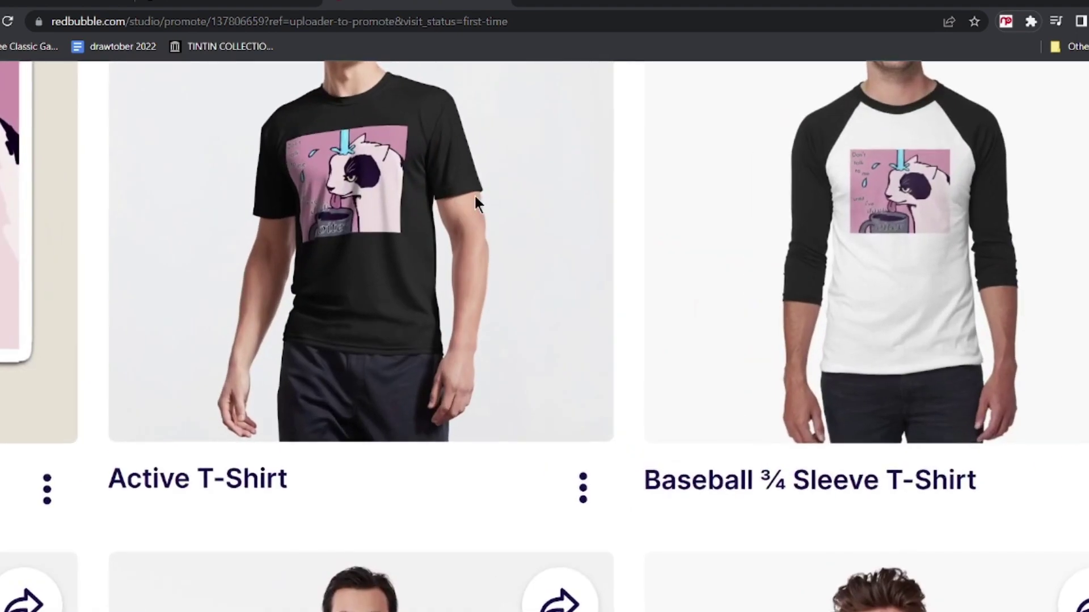
scroll(474, 194, "down", 4)
scroll(474, 194, "down", 2)
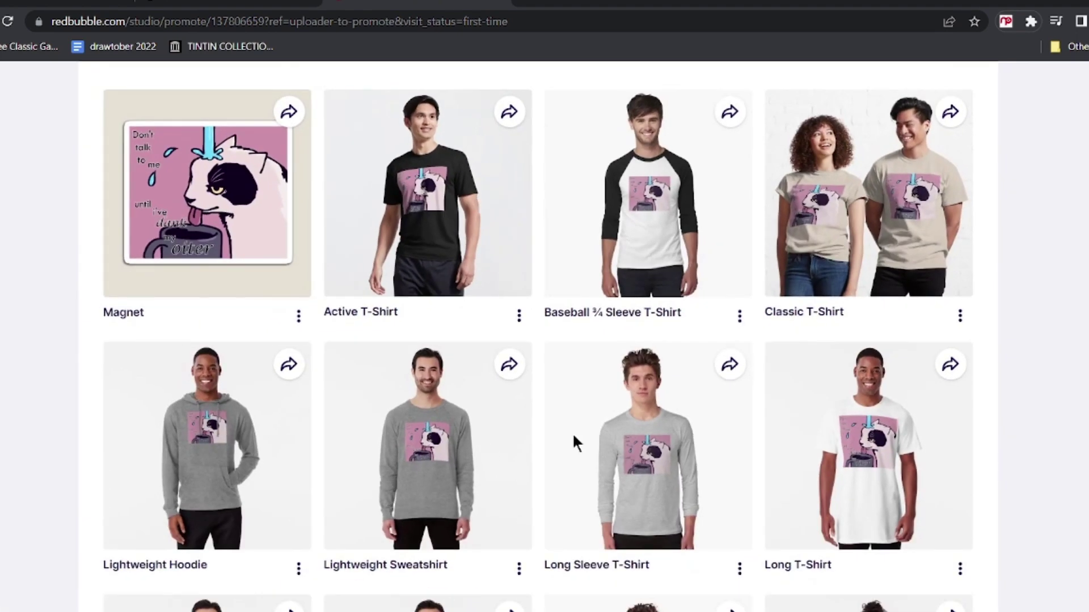
scroll(760, 271, "down", 7)
scroll(690, 296, "up", 5)
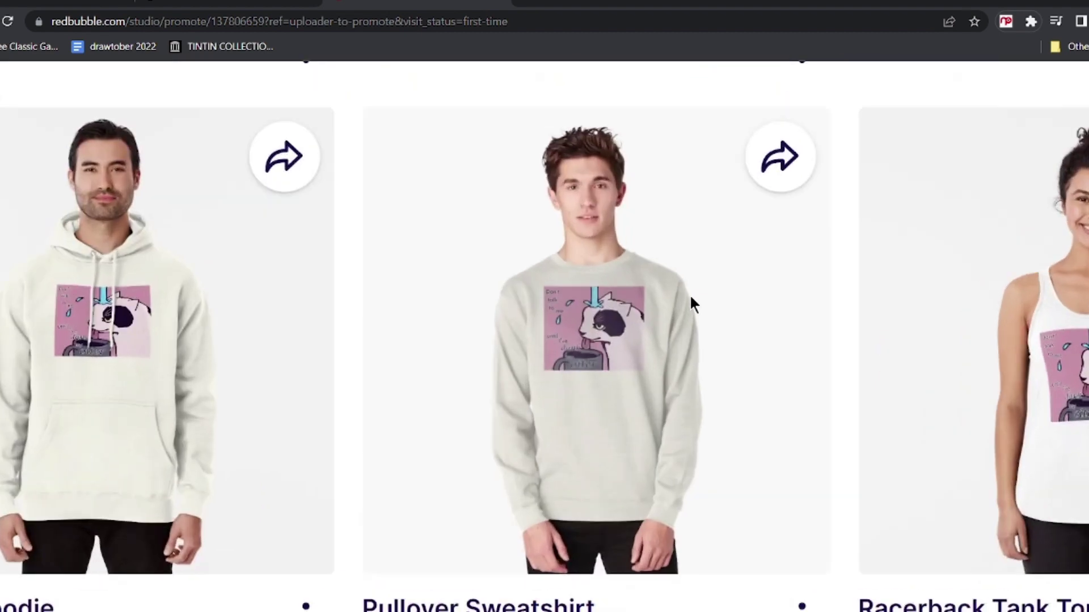
scroll(530, 419, "up", 1)
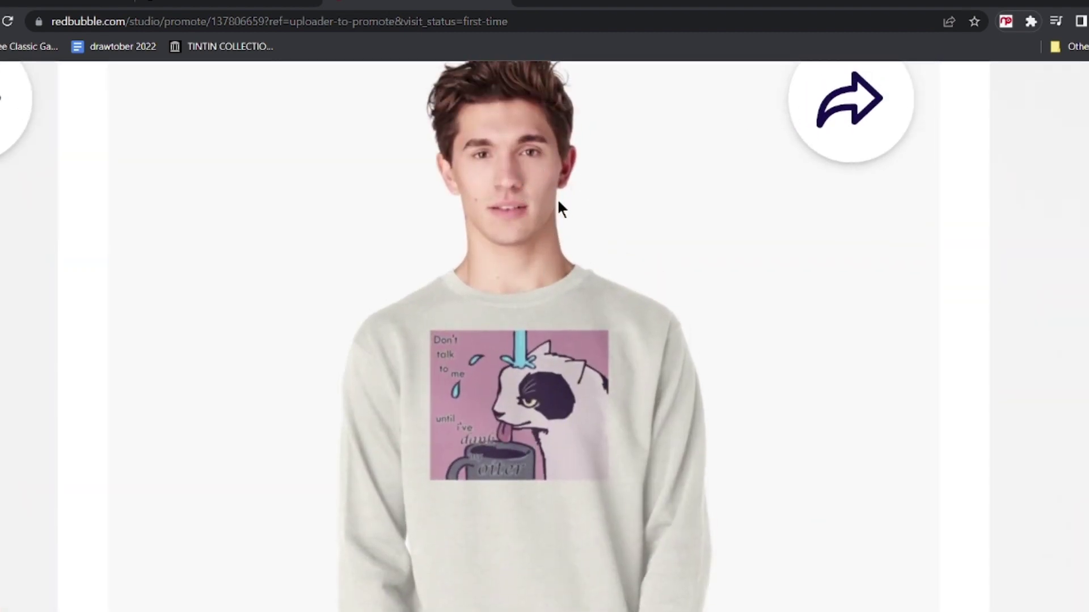
scroll(573, 179, "down", 4)
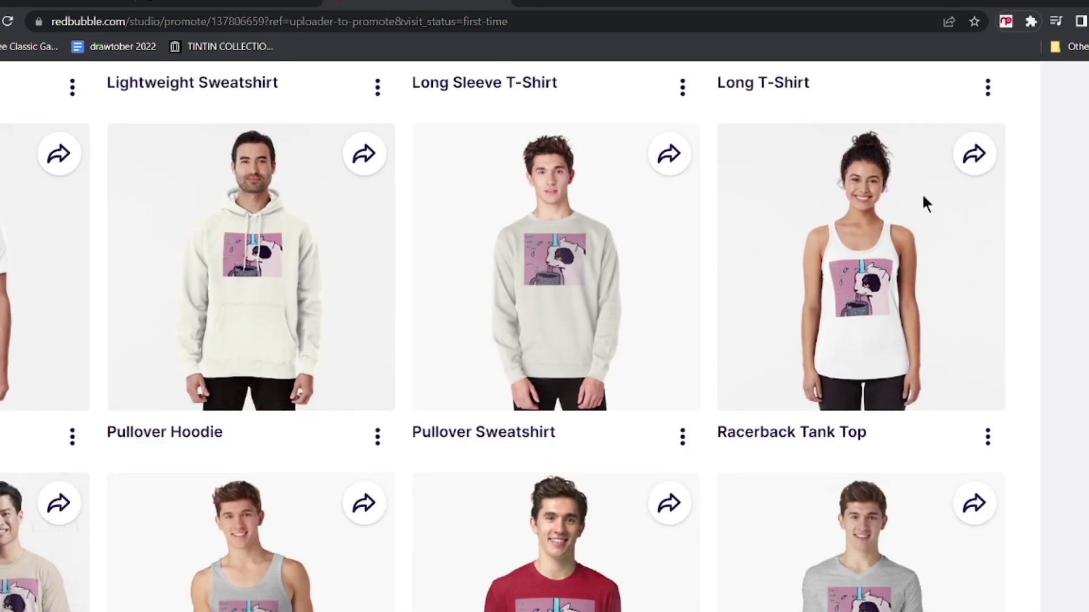
scroll(921, 193, "up", 3)
scroll(482, 278, "left", 5)
scroll(482, 278, "down", 6)
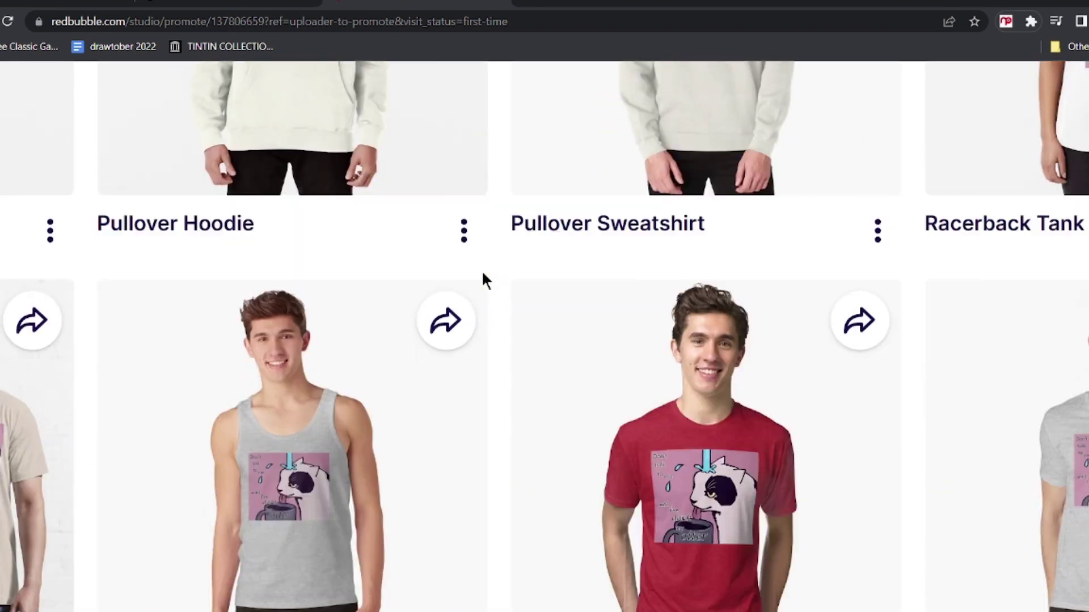
scroll(679, 334, "up", 4)
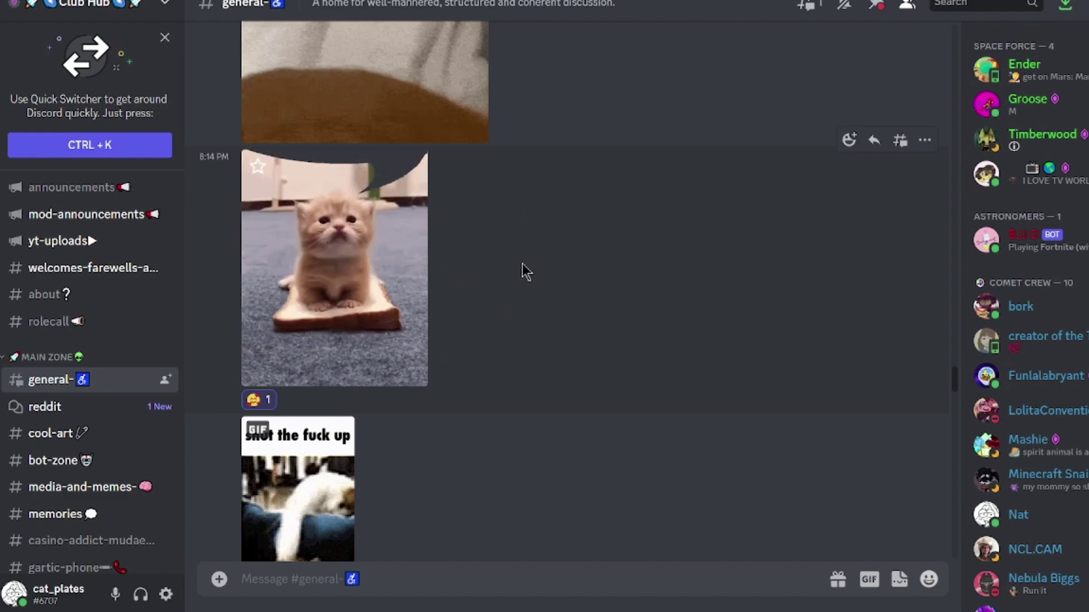
- Switch to Discord and browse the cat pictures in the general channel, examining the kitten sitting on bread as a drawing reference
scroll(527, 272, "up", 10)
scroll(527, 272, "down", 5)
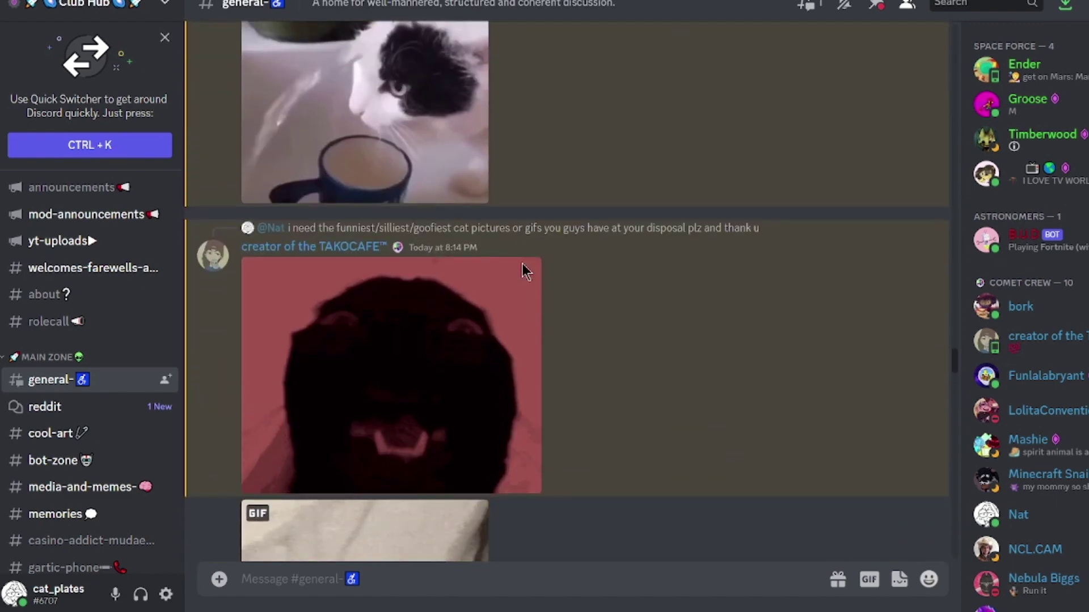
scroll(527, 273, "down", 10)
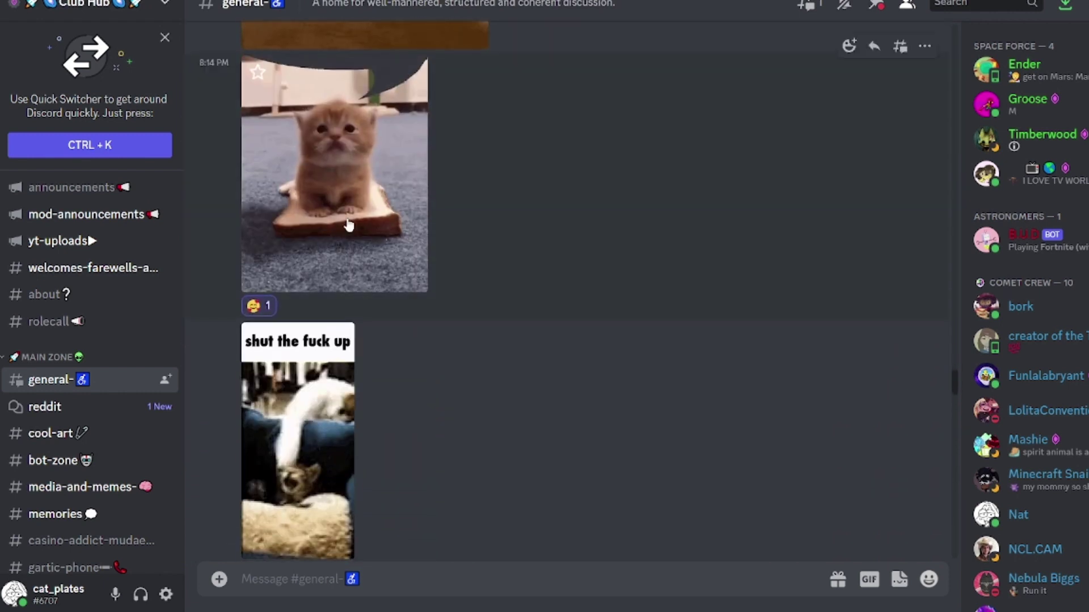
scroll(448, 314, "up", 2)
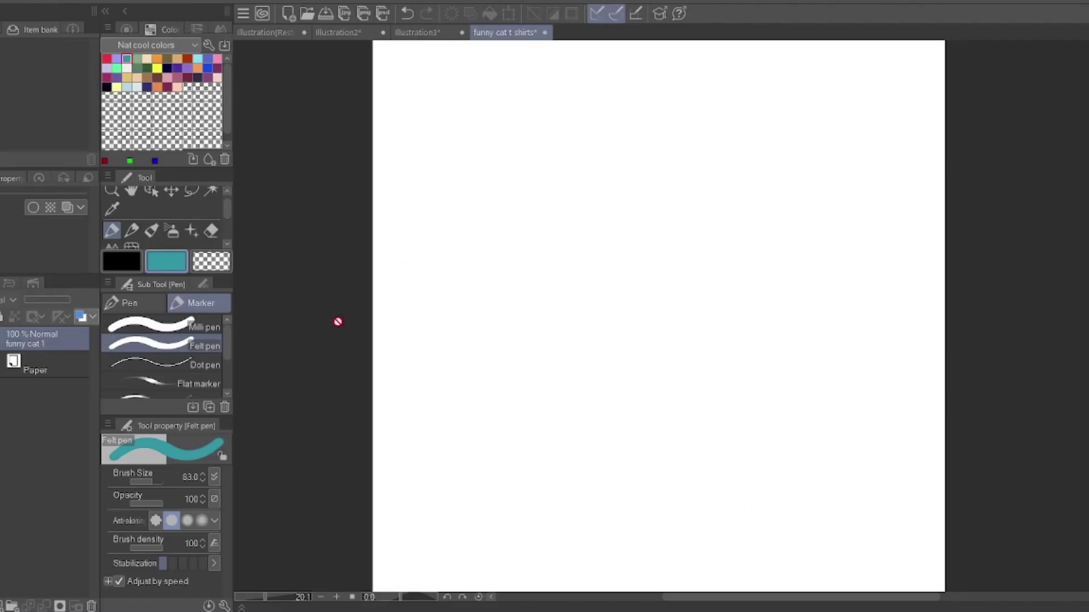
- In Clip Studio Paint, add a new layer above funny cat 1 and choose a near-black purple for the Felt pen
left_click(112, 193)
left_click_drag(435, 204, 428, 209)
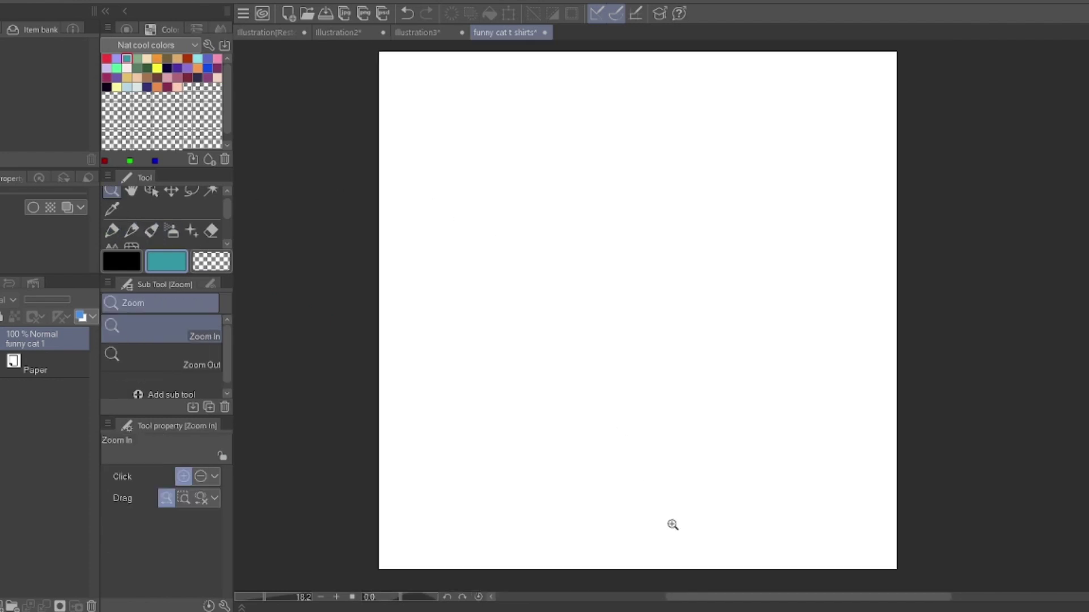
left_click_drag(708, 600, 742, 599)
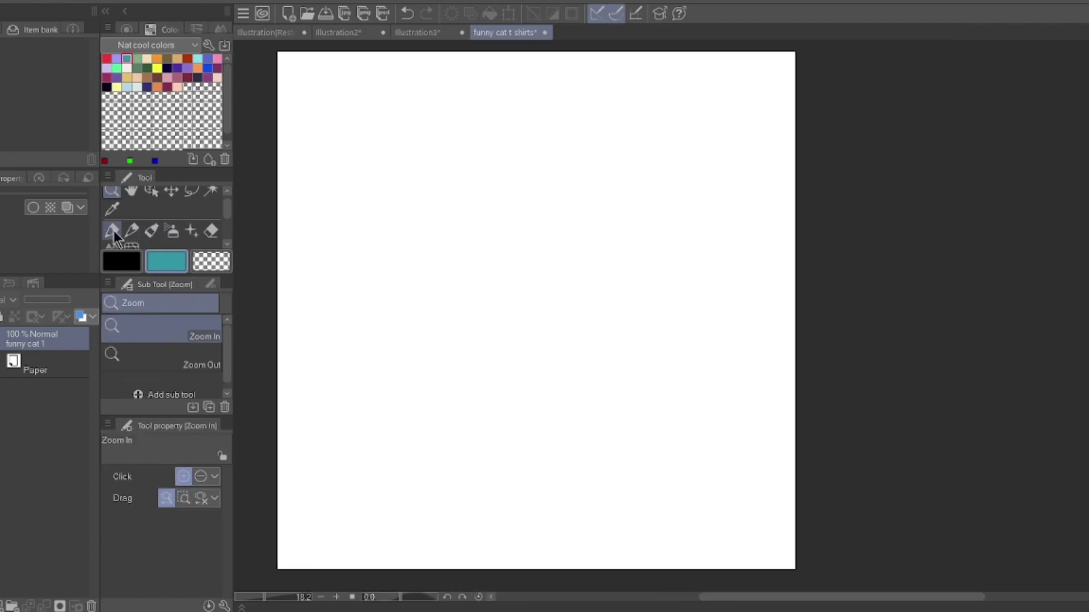
left_click(112, 232)
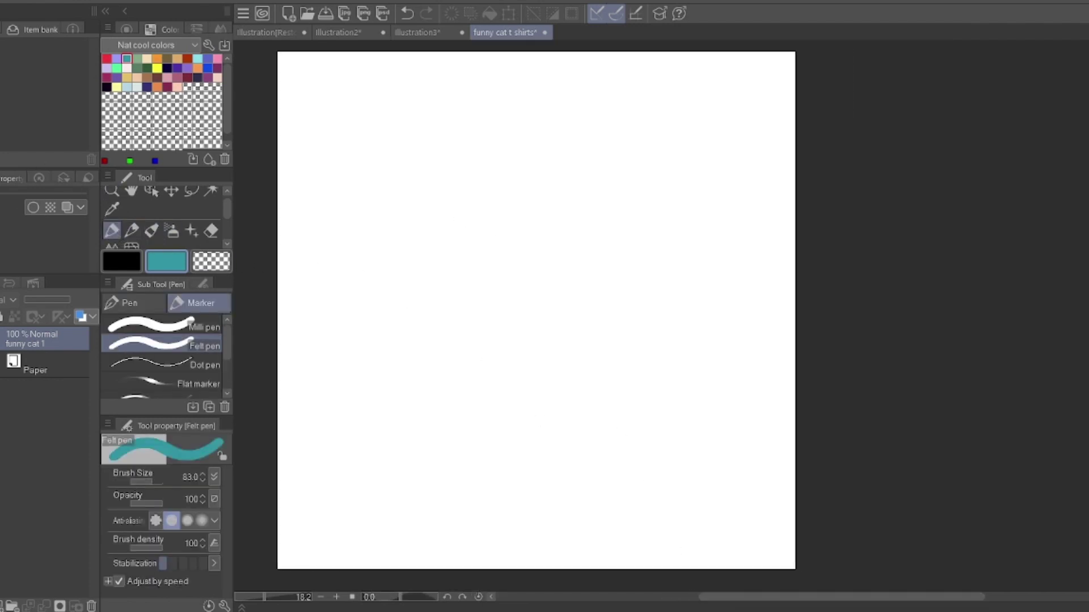
left_click(147, 88)
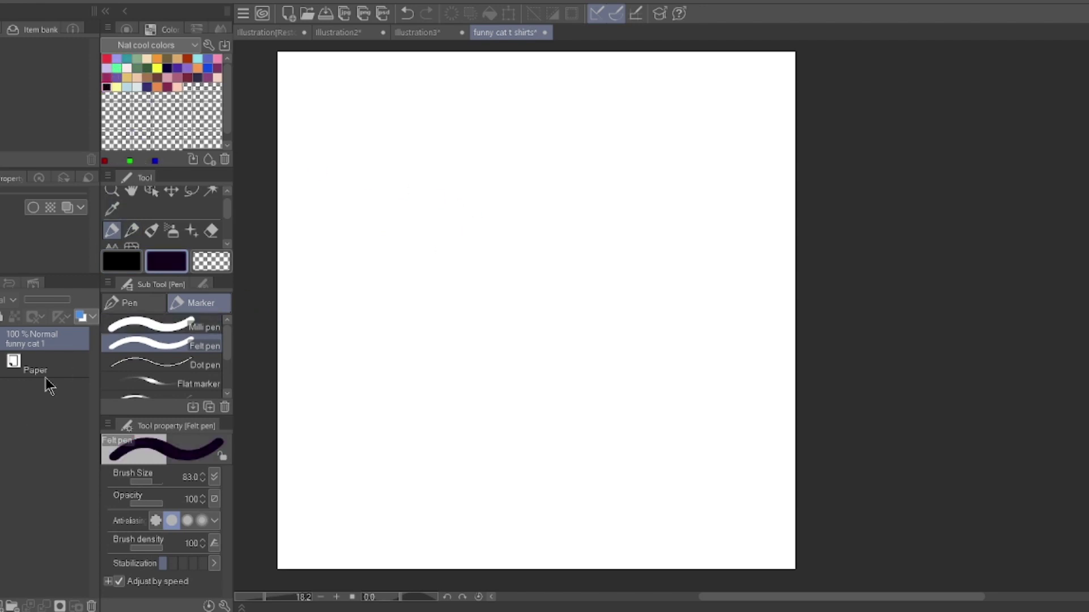
key("ctrl+shift+n")
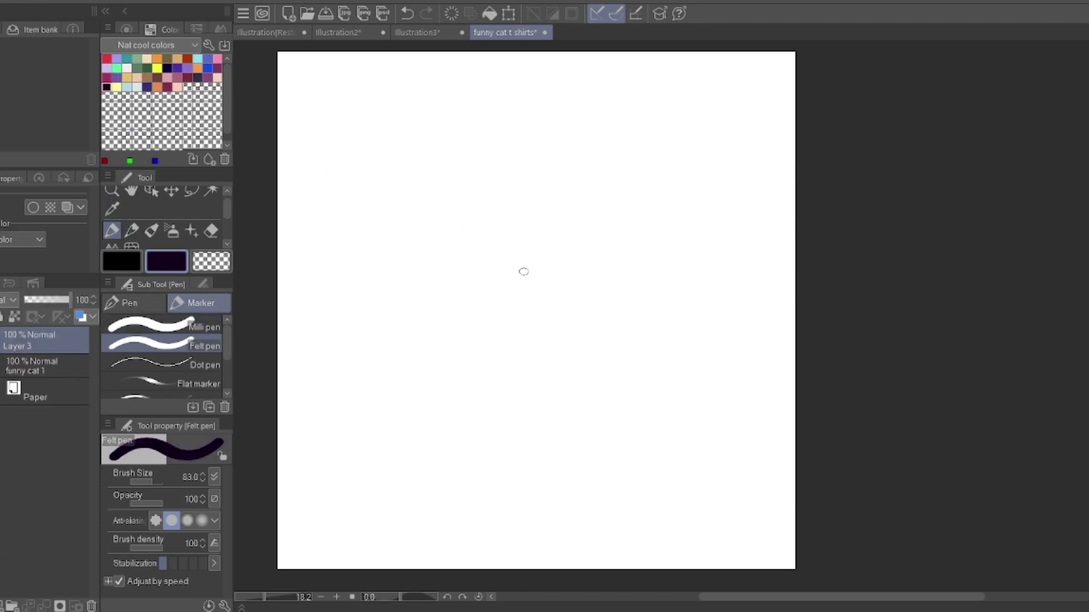
- Sketch the kitten's rounded head, chubby body and two oval front paws on the new layer
key("alt+Tab")
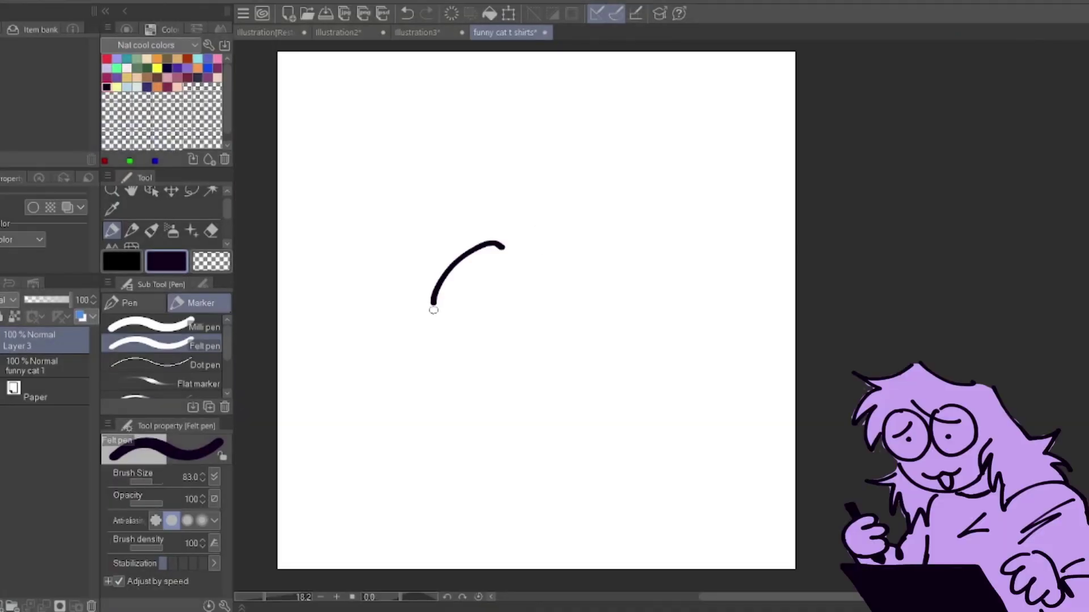
left_click_drag(430, 300, 457, 369)
mouse_move(464, 372)
left_mouse_down()
mouse_move(549, 245)
mouse_move(578, 356)
left_mouse_up()
left_click_drag(517, 243, 611, 288)
left_click_drag(610, 290, 569, 371)
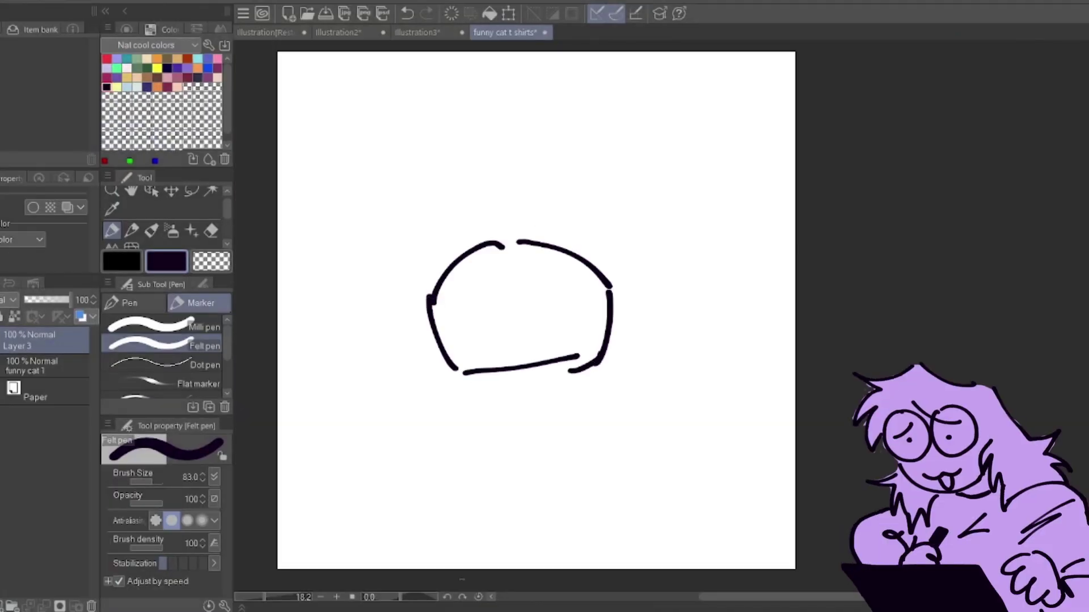
mouse_move(439, 361)
left_mouse_down()
mouse_move(485, 486)
mouse_move(475, 481)
left_mouse_up()
left_click_drag(567, 457, 543, 475)
left_click_drag(607, 370, 619, 455)
- Select the head outline with the Lasso and move it down so it overlaps the body
key("m")
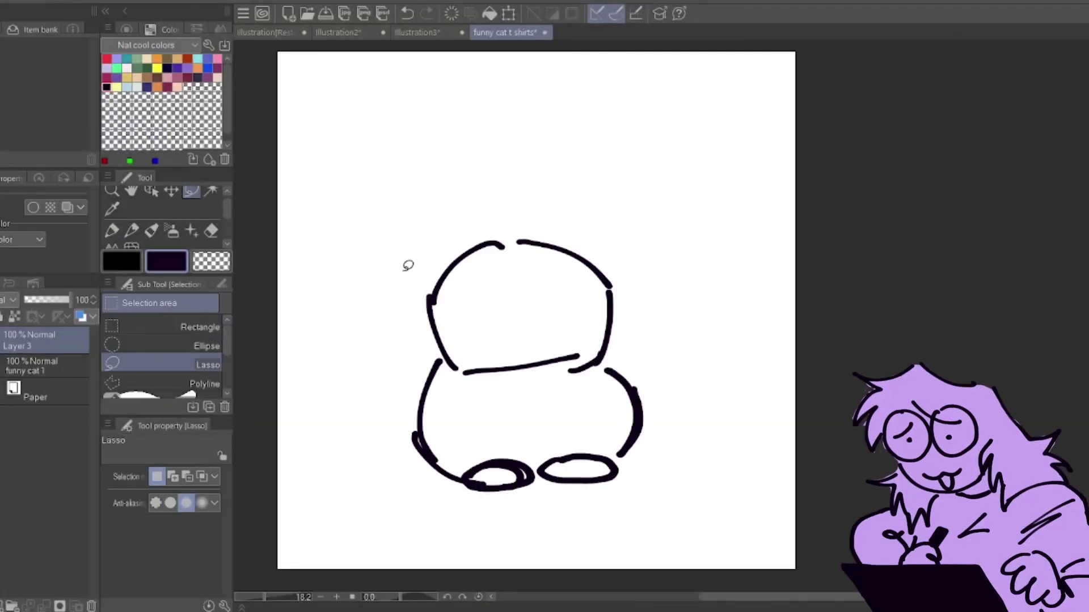
left_click_drag(408, 263, 404, 241)
key("ctrl+t")
left_click_drag(545, 263, 547, 294)
key("Return")
key("ctrl+d")
- Sketch the cat's pointed ears, filled oval eyes, nose and wavy mouth, and close the gap in the chin line
left_click(112, 230)
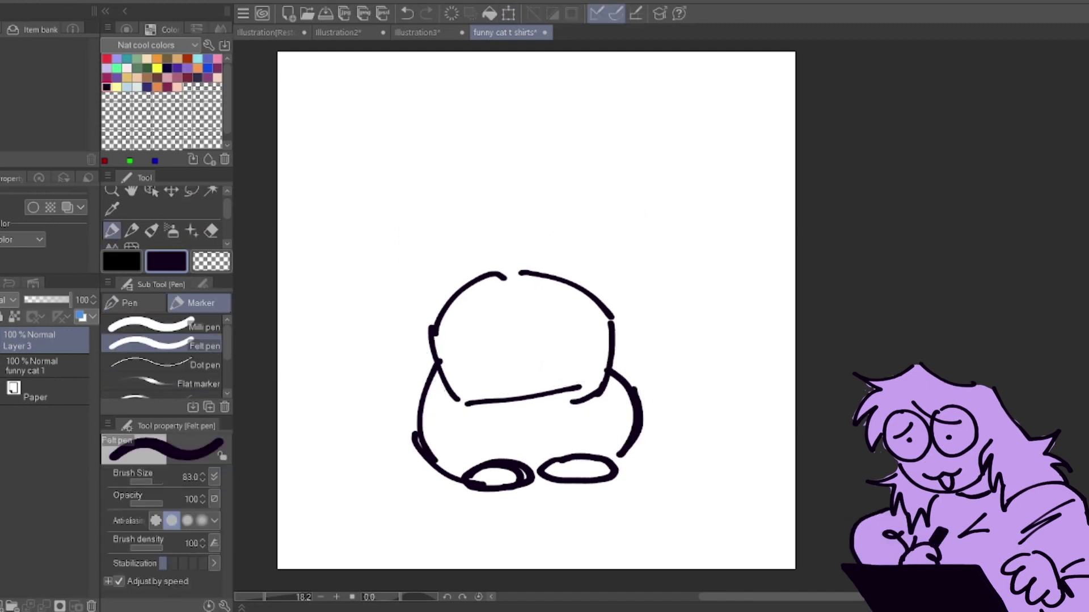
mouse_move(451, 293)
left_mouse_down()
mouse_move(440, 314)
mouse_move(455, 292)
left_mouse_up()
left_click_drag(580, 286, 605, 308)
left_click_drag(483, 338, 492, 331)
key("ctrl+z")
left_click_drag(540, 325, 558, 330)
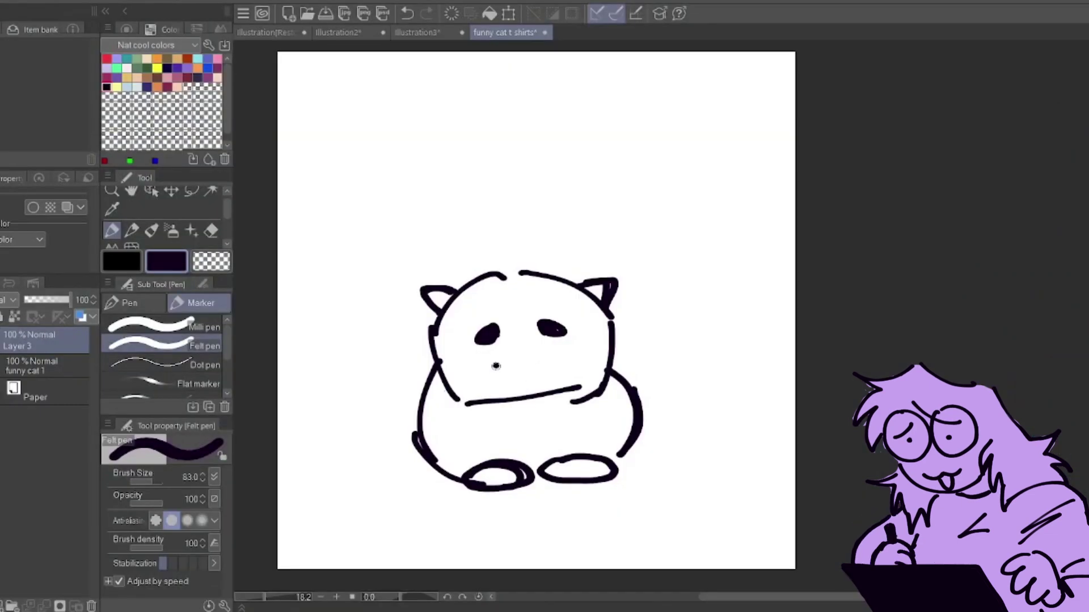
mouse_move(494, 367)
left_mouse_down()
mouse_move(560, 358)
mouse_move(534, 350)
left_mouse_up()
left_click_drag(451, 386, 482, 404)
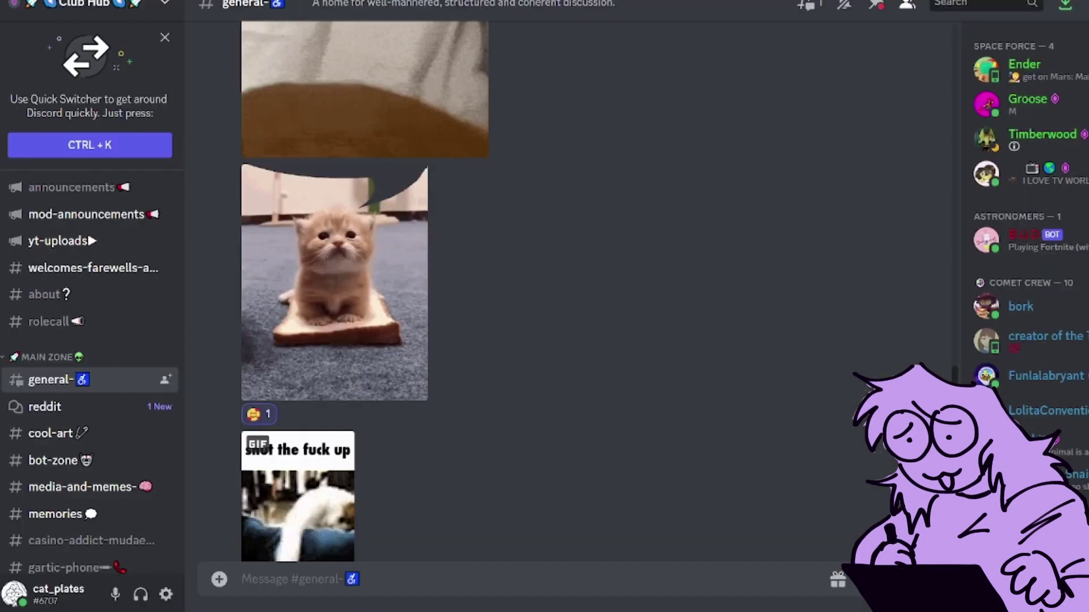
- Sketch a thick slice of bread beneath the cat, with its side corners and front edge
mouse_move(417, 425)
left_mouse_down()
mouse_move(336, 483)
mouse_move(450, 518)
mouse_move(701, 509)
left_mouse_up()
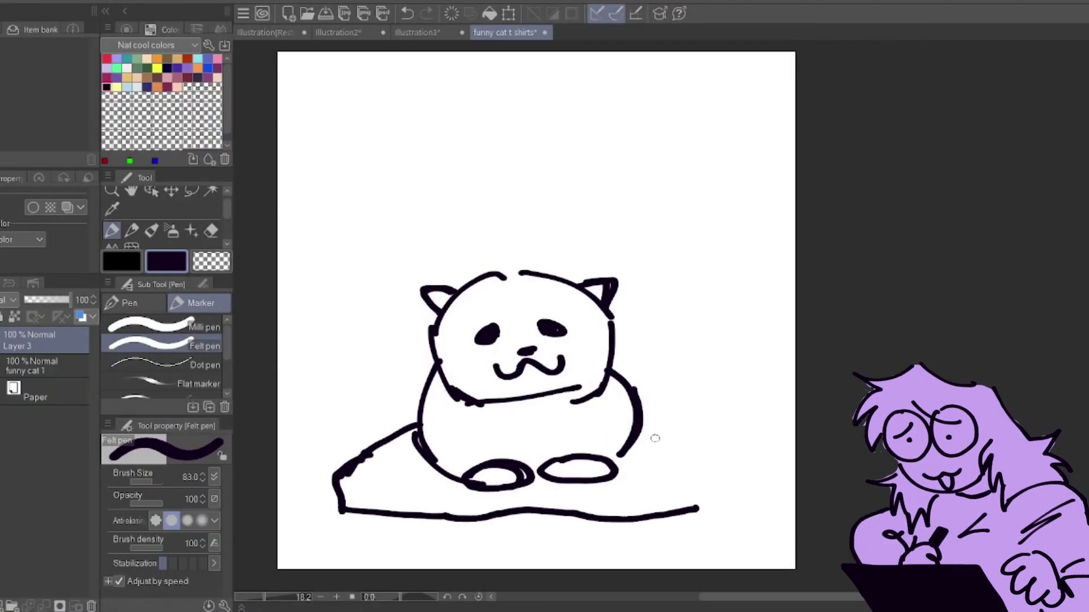
left_click_drag(647, 431, 709, 513)
left_click_drag(711, 480, 553, 487)
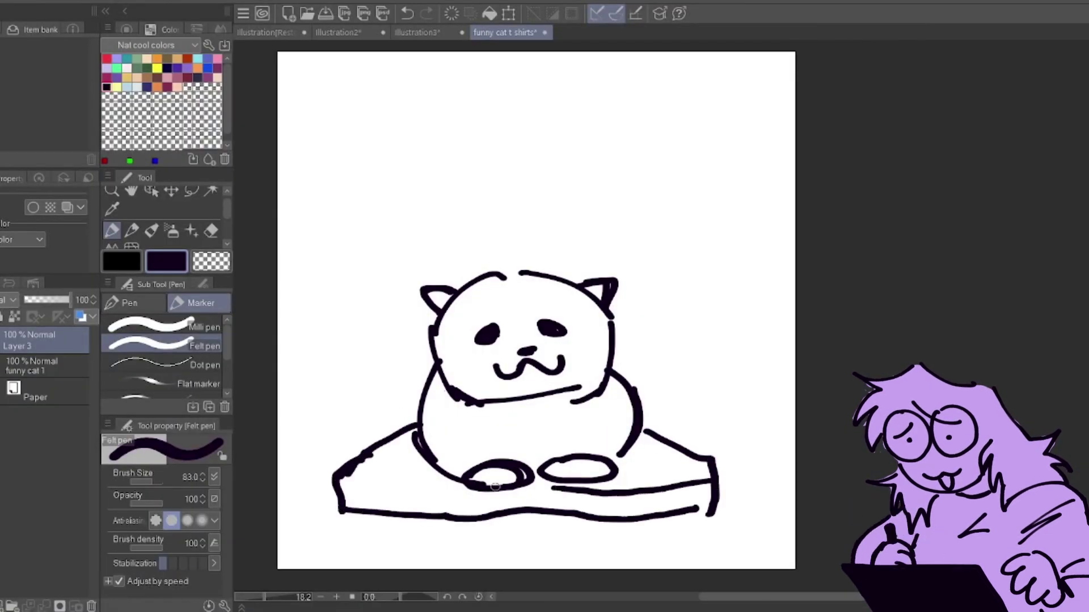
left_click_drag(458, 485, 349, 476)
- Sketch a large bread slice over the cat's head with hatching at one end, and a curved speech-bubble edge above it
left_click_drag(471, 291, 626, 267)
left_click_drag(428, 281, 465, 279)
mouse_move(343, 293)
left_mouse_down()
mouse_move(369, 332)
mouse_move(428, 357)
left_mouse_up()
left_click_drag(363, 347, 432, 367)
left_click_drag(351, 338, 431, 261)
mouse_move(623, 235)
left_mouse_down()
mouse_move(683, 315)
mouse_move(618, 351)
left_mouse_up()
mouse_move(352, 335)
left_mouse_down()
mouse_move(389, 393)
mouse_move(422, 393)
left_mouse_up()
left_click_drag(358, 323, 416, 308)
left_click_drag(376, 329, 431, 311)
left_click_drag(462, 295, 513, 290)
left_click_drag(427, 260, 626, 233)
left_click_drag(622, 273, 709, 280)
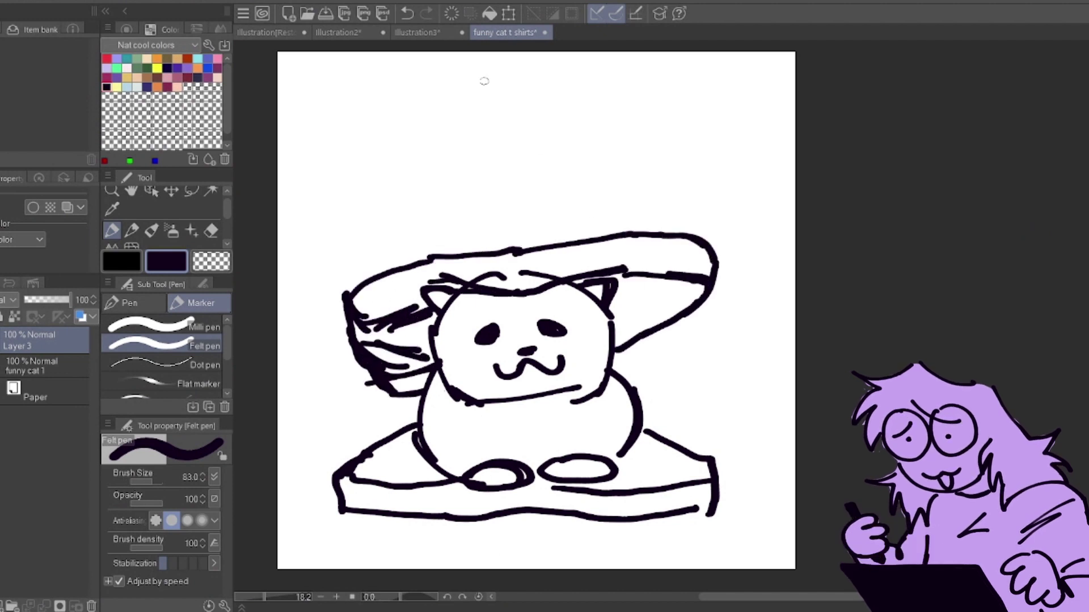
left_click_drag(367, 166, 678, 177)
- Lasso the cat's facial features, shrink them slightly and move them a little lower on the head
key("m")
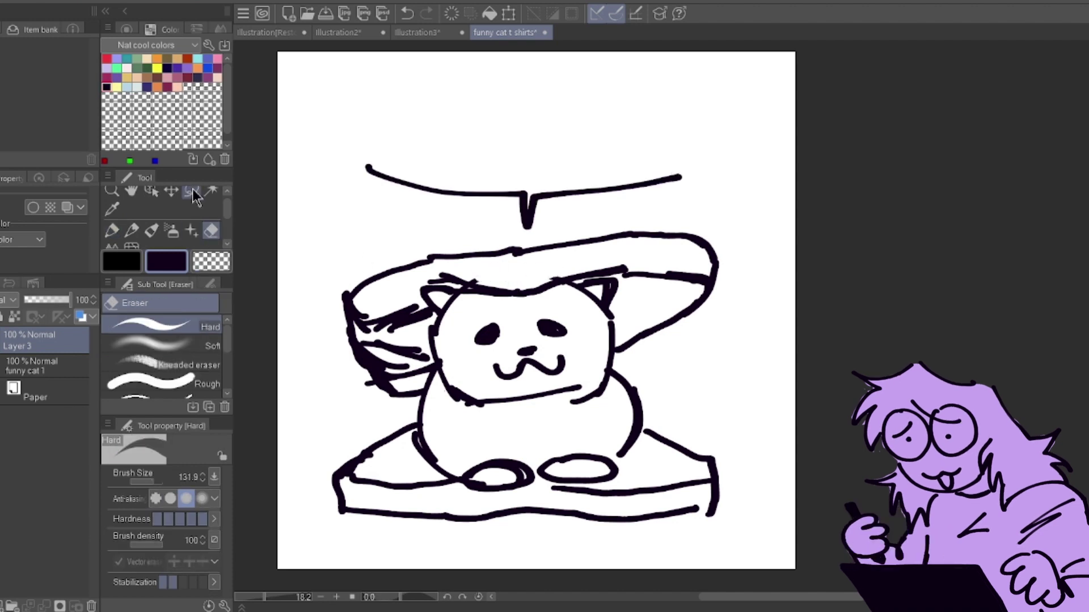
mouse_move(506, 306)
left_mouse_down()
mouse_move(599, 323)
mouse_move(506, 306)
left_mouse_up()
key("ctrl+t")
left_click_drag(602, 389, 587, 381)
left_click_drag(527, 342, 532, 356)
key("Return")
key("ctrl+d")
- Lower the sketch layer's opacity to 29% and enlarge the whole sketch to fill more of the canvas
left_click_drag(63, 300, 37, 300)
left_click(509, 13)
left_click_drag(680, 187, 660, 192)
mouse_move(699, 170)
left_mouse_down()
mouse_move(758, 134)
mouse_move(732, 160)
mouse_move(776, 136)
left_mouse_up()
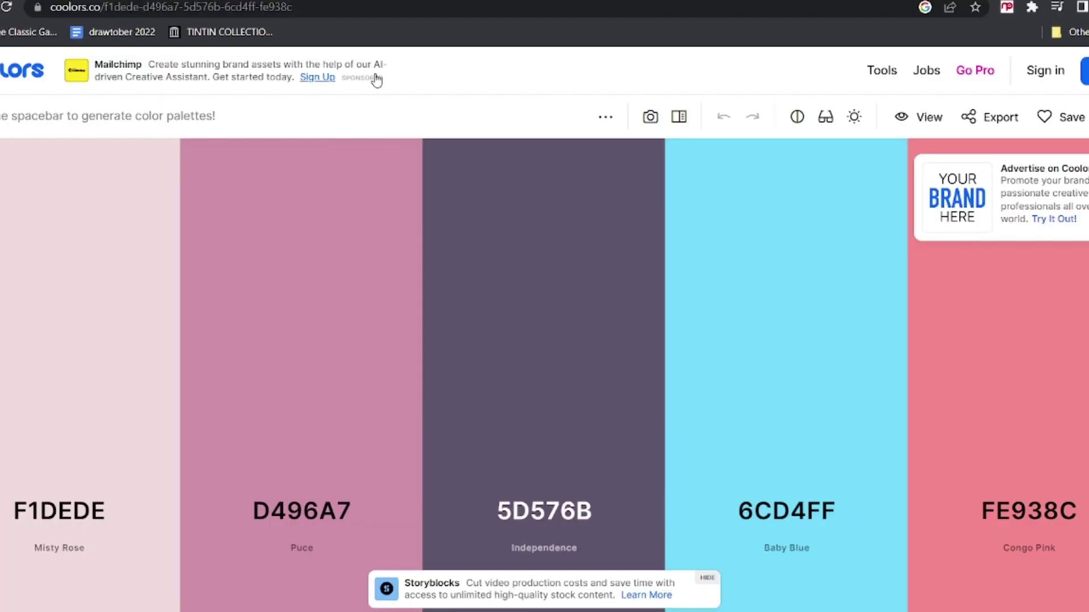
- Switch to Coolors and generate random palettes until reaching one with 3A405A, F9DEC9, 99B2DD, E9AFA3 and 685044
key("space")
key("space")
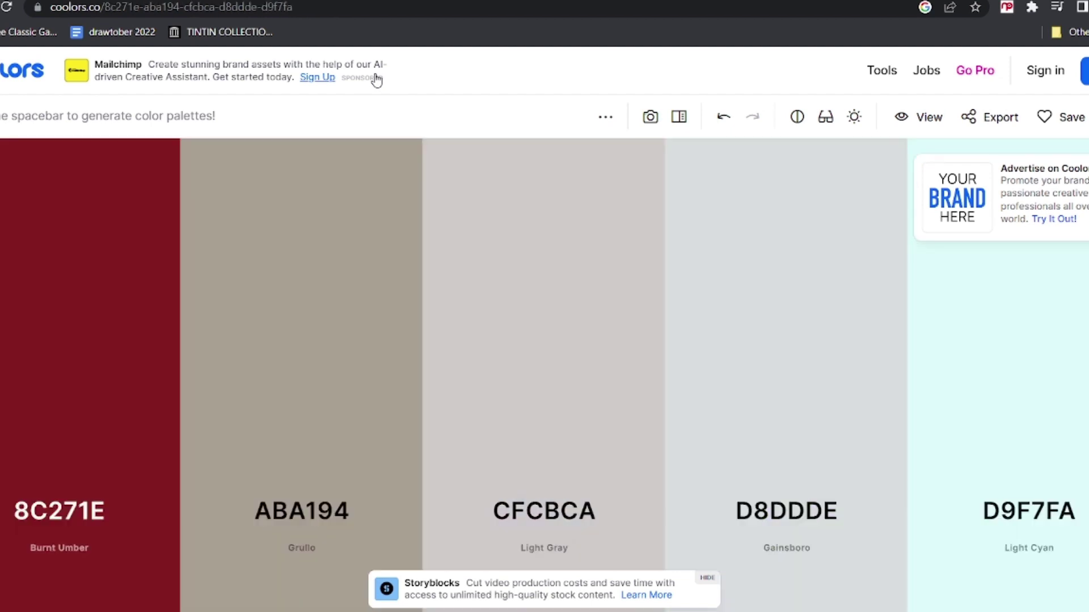
key("space")
key("space")
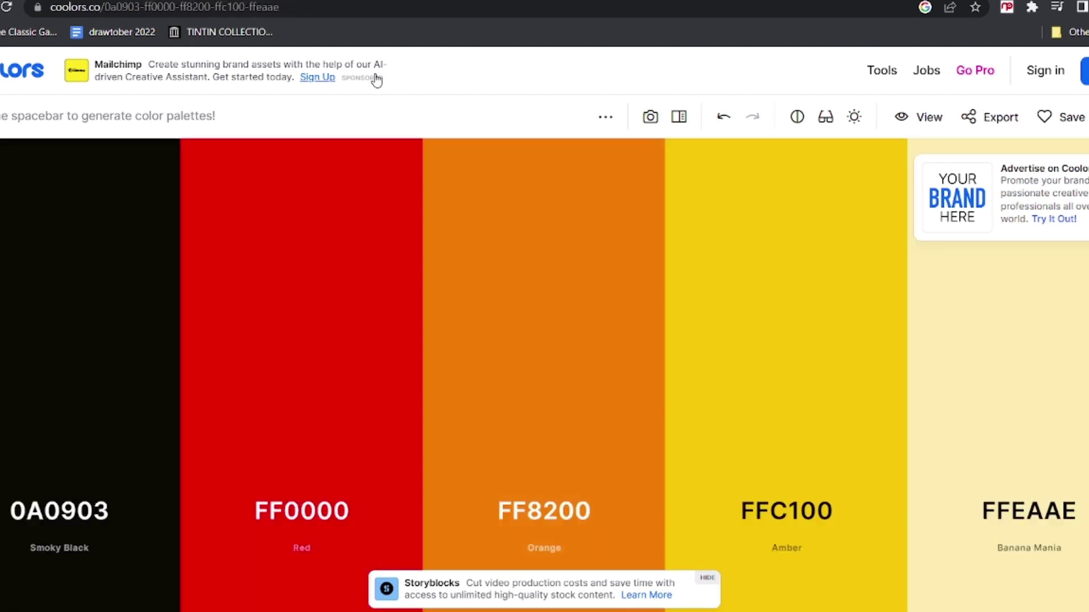
key("space")
key("space")
key("space")
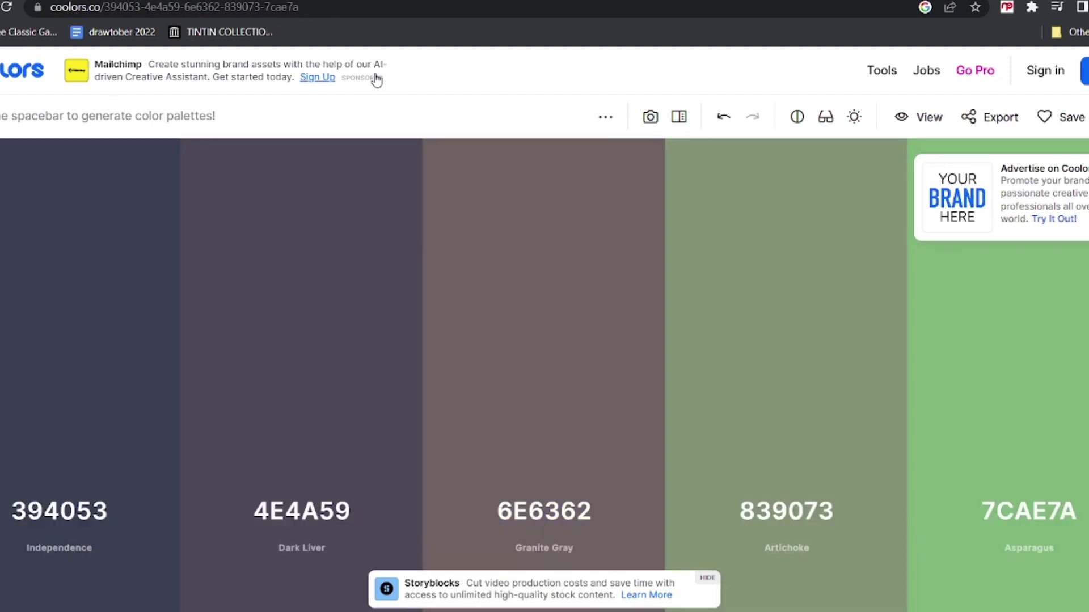
key("space")
key("space")
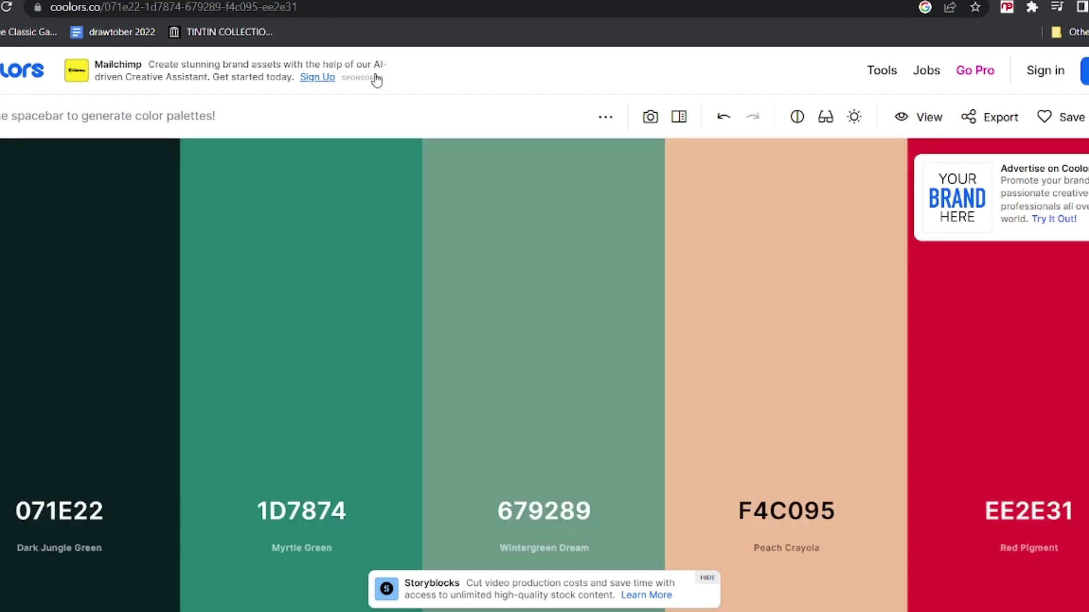
key("space")
key("space")
key("space")
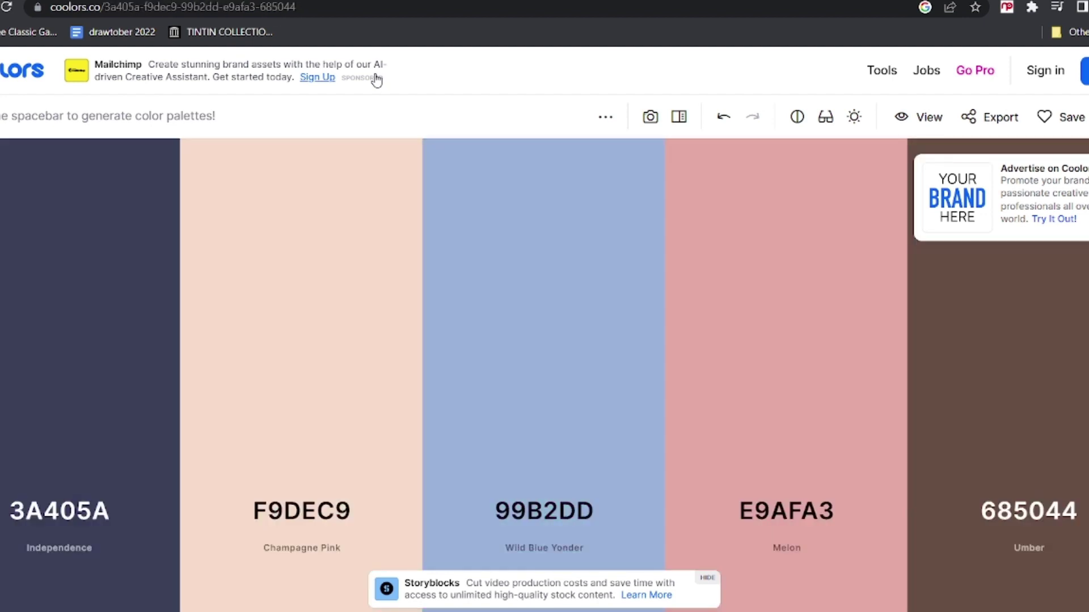
mouse_move(381, 422)
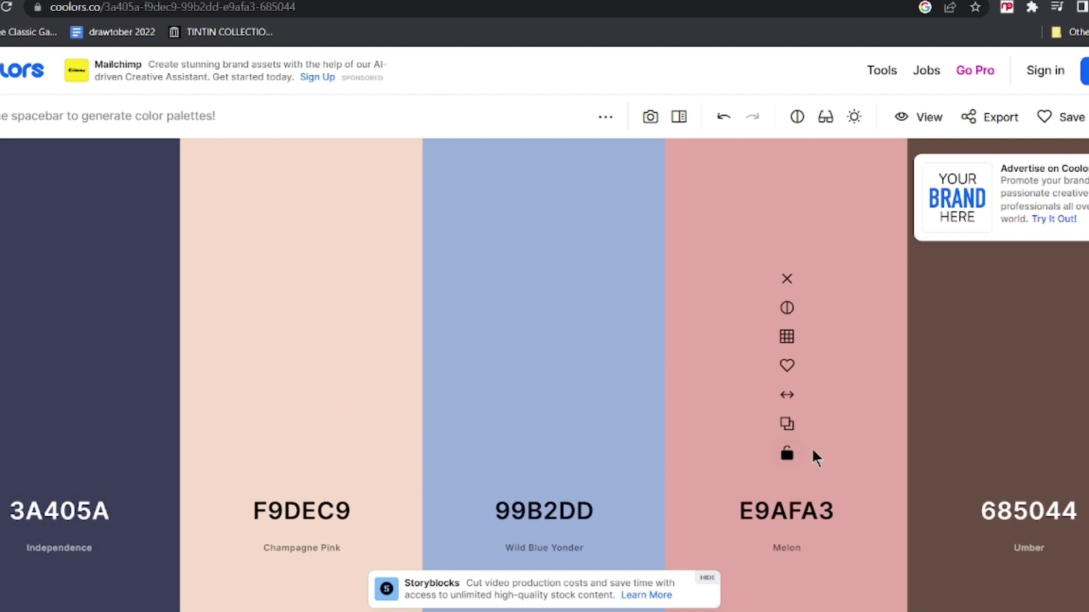
mouse_move(542, 450)
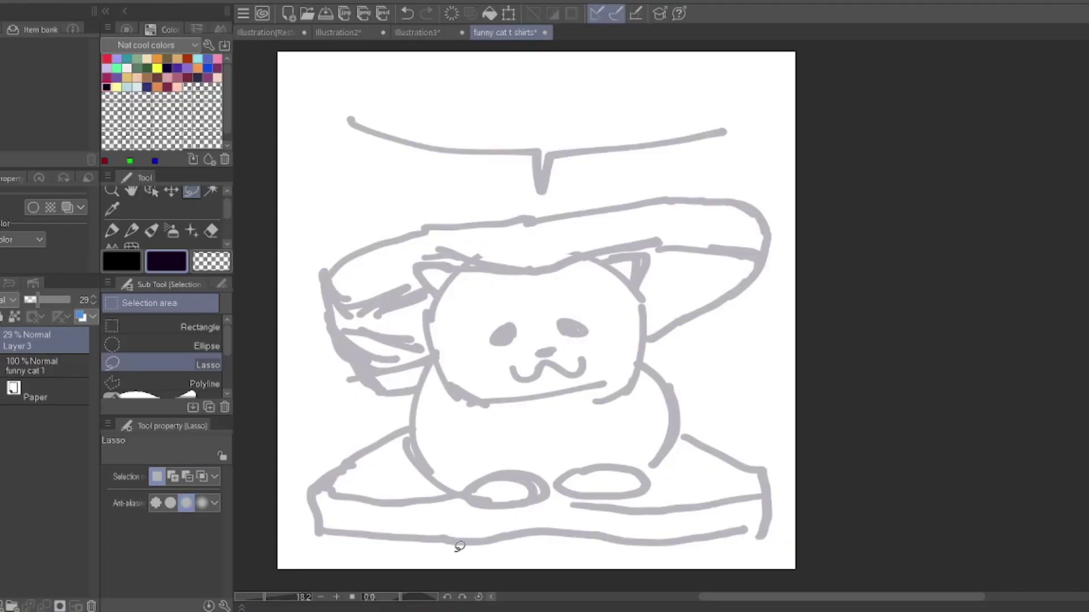
- Back in Clip Studio Paint, add a new layer above the faded sketch and set the Felt pen's brush size to 81
left_click(112, 230)
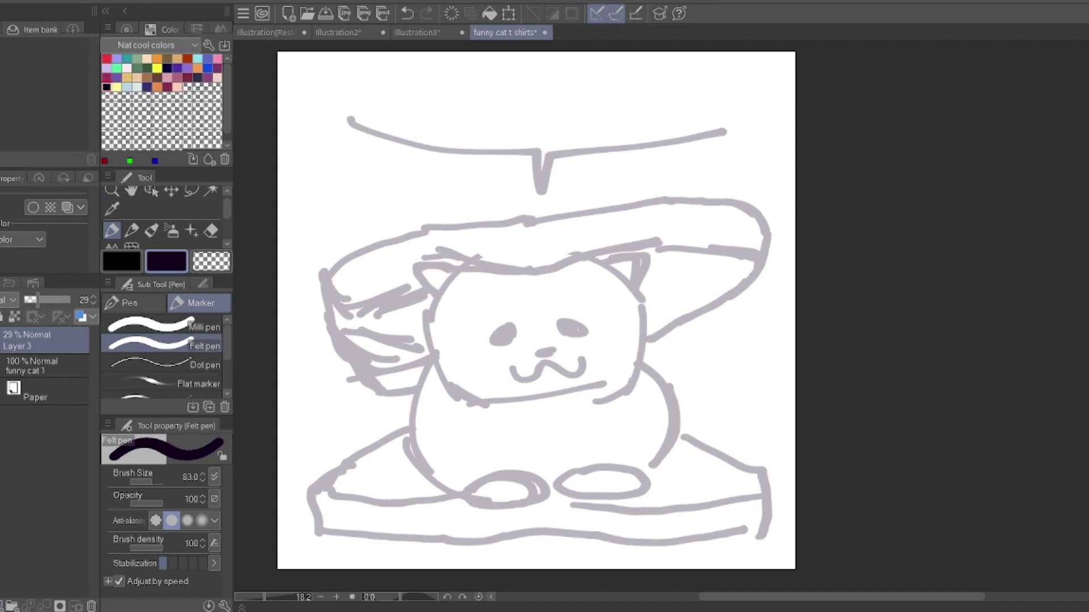
key("ctrl+shift+n")
left_click(202, 482)
left_click(203, 482)
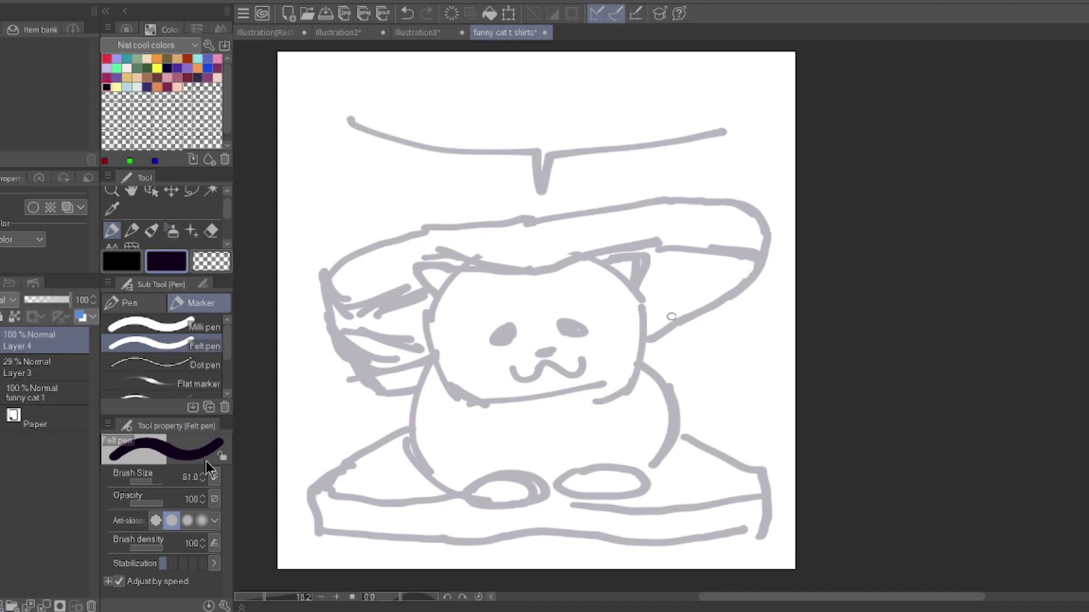
- Ink the cat's eyes, nose and curved mouth in black with the Felt pen at size 71
left_click(135, 30)
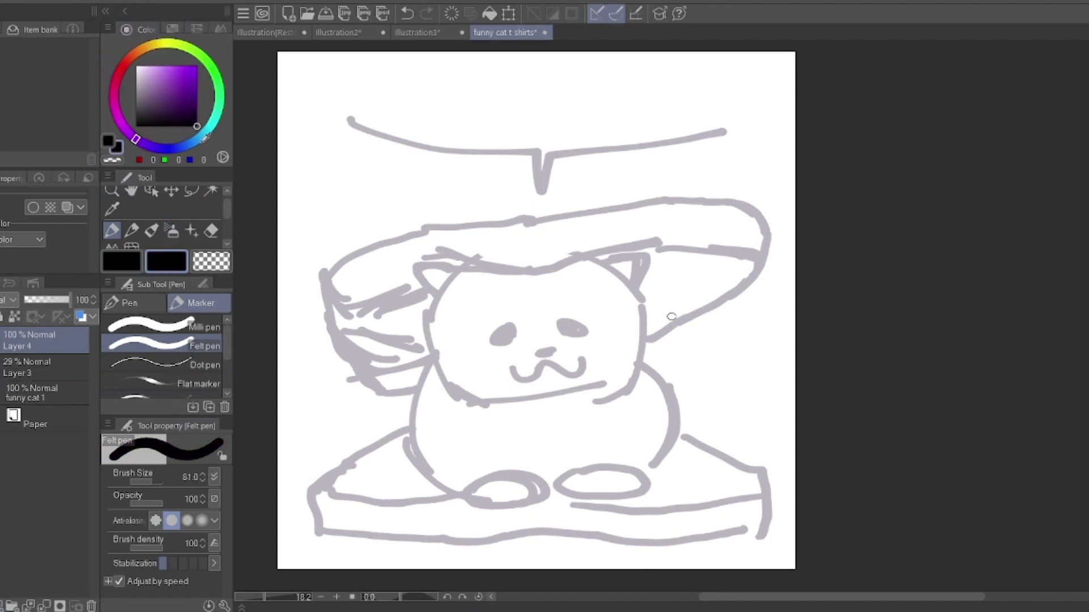
left_click(112, 191)
left_click(569, 396)
left_click(480, 382)
left_click(111, 230)
left_click(203, 481)
mouse_move(433, 186)
left_mouse_down()
mouse_move(423, 145)
mouse_move(386, 192)
left_mouse_up()
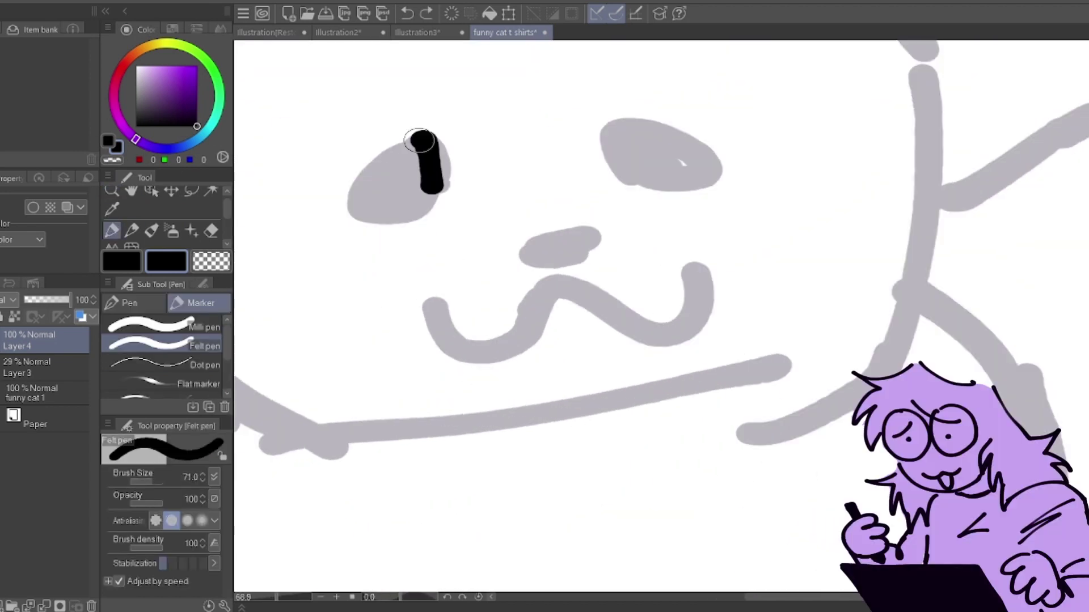
mouse_move(612, 169)
left_mouse_down()
mouse_move(657, 121)
mouse_move(669, 170)
left_mouse_up()
mouse_move(559, 255)
left_mouse_down()
mouse_move(513, 329)
mouse_move(435, 306)
left_mouse_up()
left_click_drag(558, 287, 695, 274)
- Ink the cat's pointed ears and the head outline with short, furry strokes along the cheeks and chin
scroll(397, 192, "down", 5)
left_click_drag(391, 178, 536, 289)
mouse_move(681, 213)
left_mouse_down()
mouse_move(723, 255)
mouse_move(732, 324)
left_mouse_up()
left_click_drag(456, 252, 451, 318)
left_click_drag(464, 355, 525, 400)
left_click_drag(485, 214, 496, 217)
left_click_drag(662, 213, 692, 228)
left_click_drag(717, 332, 724, 349)
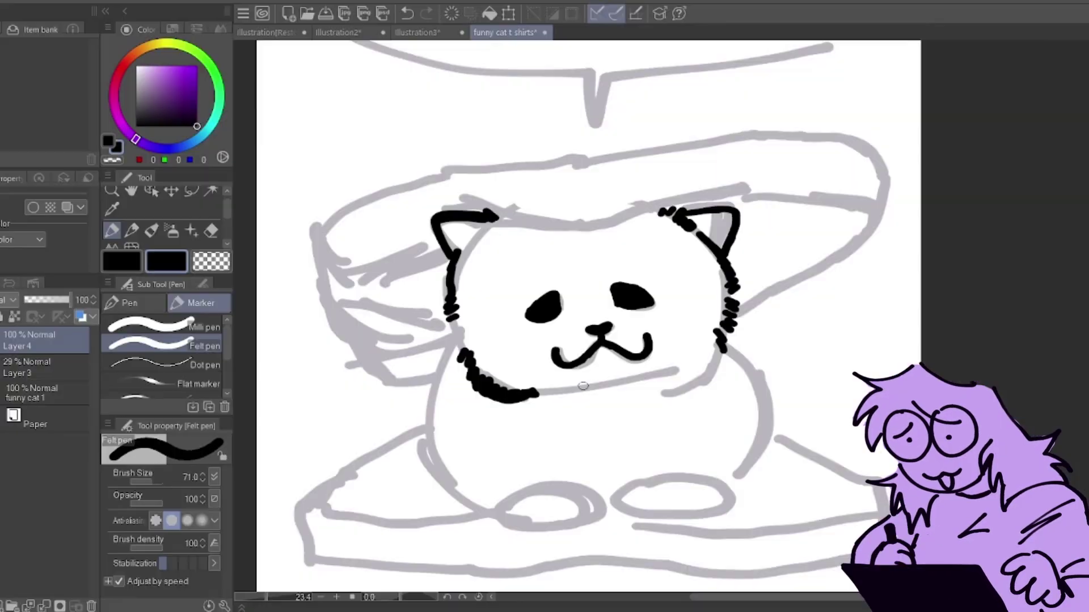
left_click_drag(584, 381, 578, 390)
left_click_drag(525, 397, 536, 423)
- Ink the cat's rounded body, both front paws with toes and the furry inner edges of its forelegs
left_click_drag(454, 341, 448, 479)
left_click_drag(717, 347, 712, 488)
left_click_drag(626, 504, 698, 502)
left_click_drag(513, 499, 596, 493)
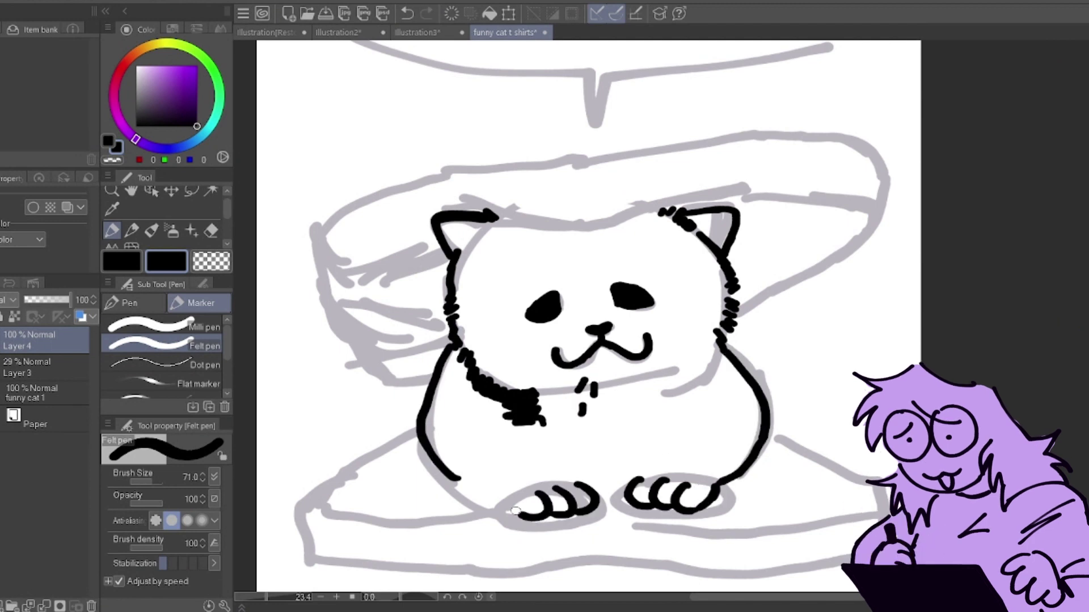
left_click_drag(445, 479, 525, 513)
left_click_drag(590, 479, 526, 453)
mouse_move(473, 425)
left_mouse_down()
mouse_move(624, 486)
mouse_move(695, 439)
left_mouse_up()
- Ink the upper bread slice with its crust edges, dark shading marks and a few crumb dots
left_click_drag(314, 238, 740, 314)
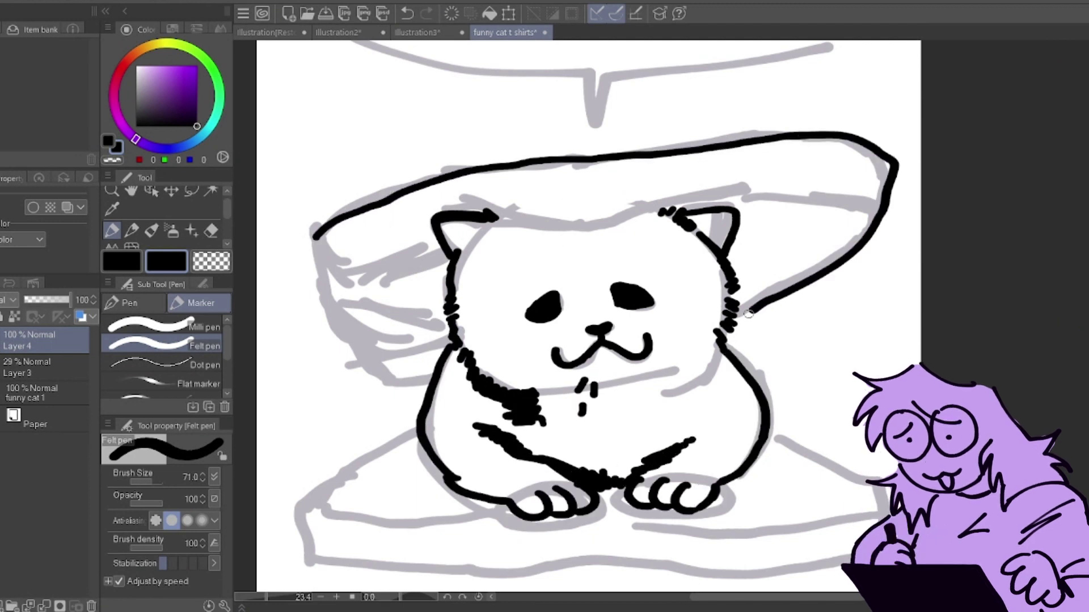
left_click_drag(434, 219, 752, 190)
left_click_drag(762, 189, 882, 207)
left_click_drag(437, 244, 352, 275)
mouse_move(318, 244)
left_mouse_down()
mouse_move(363, 358)
mouse_move(429, 386)
left_mouse_up()
left_click(398, 363)
left_click_drag(874, 178, 870, 193)
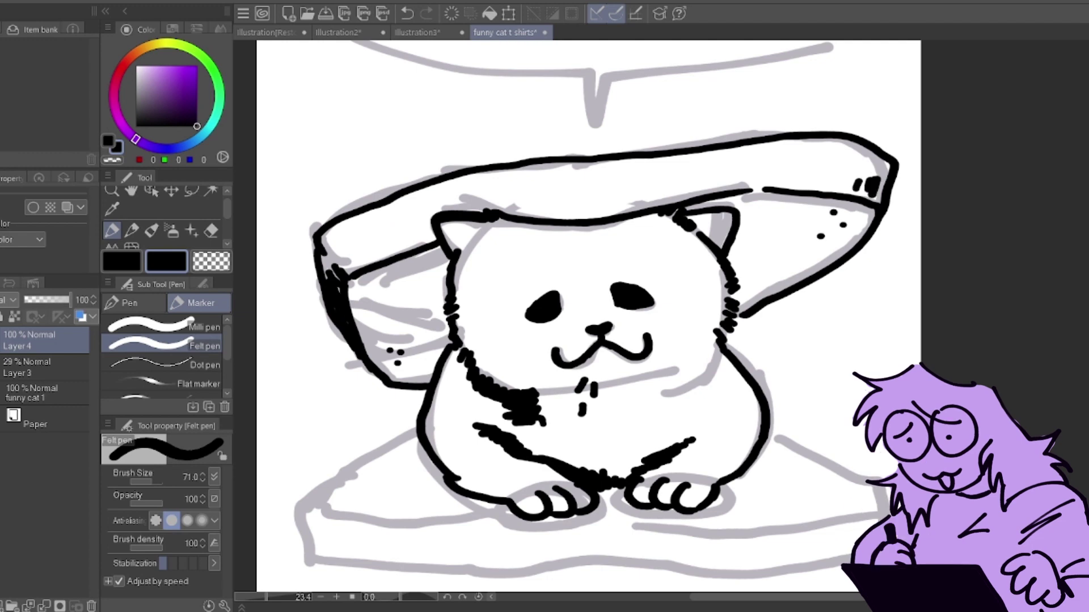
- Ink the lower bread slice's outline and crust edge, then add corner shading and crumb dots
scroll(588, 316, "down", 2)
left_click_drag(417, 332, 366, 473)
left_click_drag(770, 331, 887, 377)
left_click_drag(890, 469, 732, 486)
left_click_drag(723, 481, 358, 472)
left_click_drag(290, 405, 513, 435)
mouse_move(596, 425)
left_mouse_down()
mouse_move(748, 435)
mouse_move(854, 420)
left_mouse_up()
left_click_drag(295, 448, 352, 463)
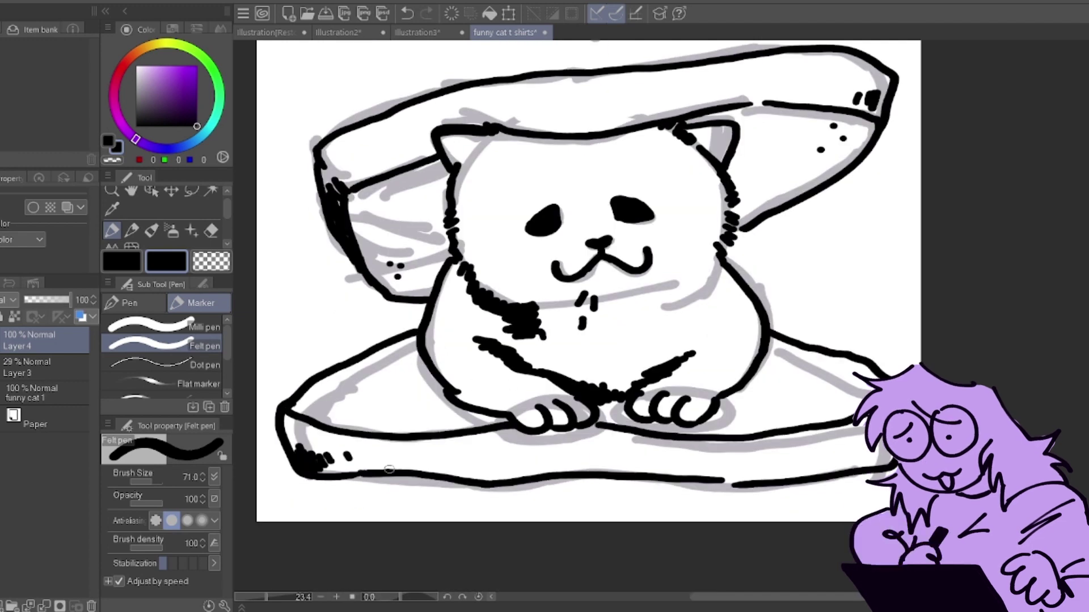
left_click(771, 397)
left_click(799, 384)
left_click(820, 374)
left_click(319, 402)
- Hide the faded sketch layer and erase small highlights into the cat's black eyes
left_click(1, 368)
scroll(289, 382, "down", 2)
key("e")
left_click_drag(525, 314, 522, 339)
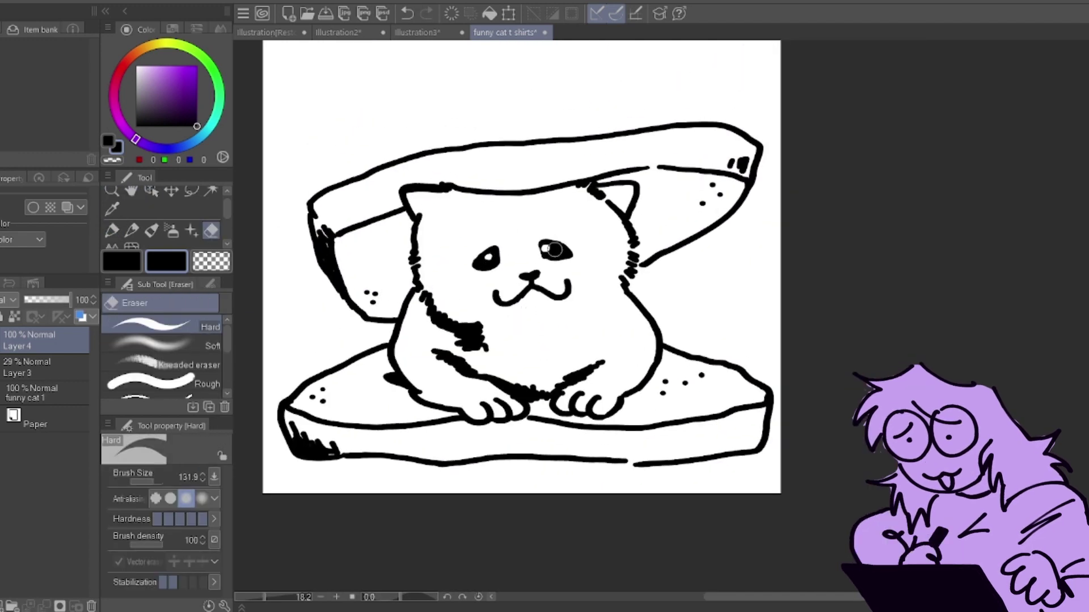
- Rework the cat's eyes by filling them in black and erasing thin, curved highlights with a finer hard eraser
key("p")
mouse_move(546, 246)
left_mouse_down()
mouse_move(554, 250)
mouse_move(491, 238)
mouse_move(495, 262)
left_mouse_up()
key("m")
left_click(509, 13)
key("Return")
left_click_drag(544, 229, 536, 231)
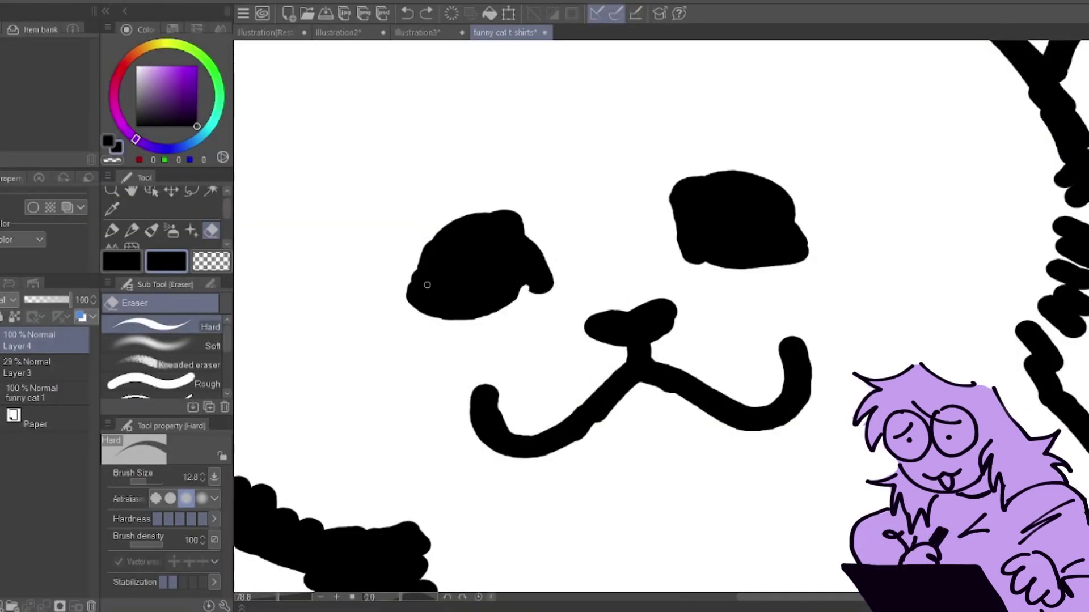
left_click_drag(771, 247, 785, 211)
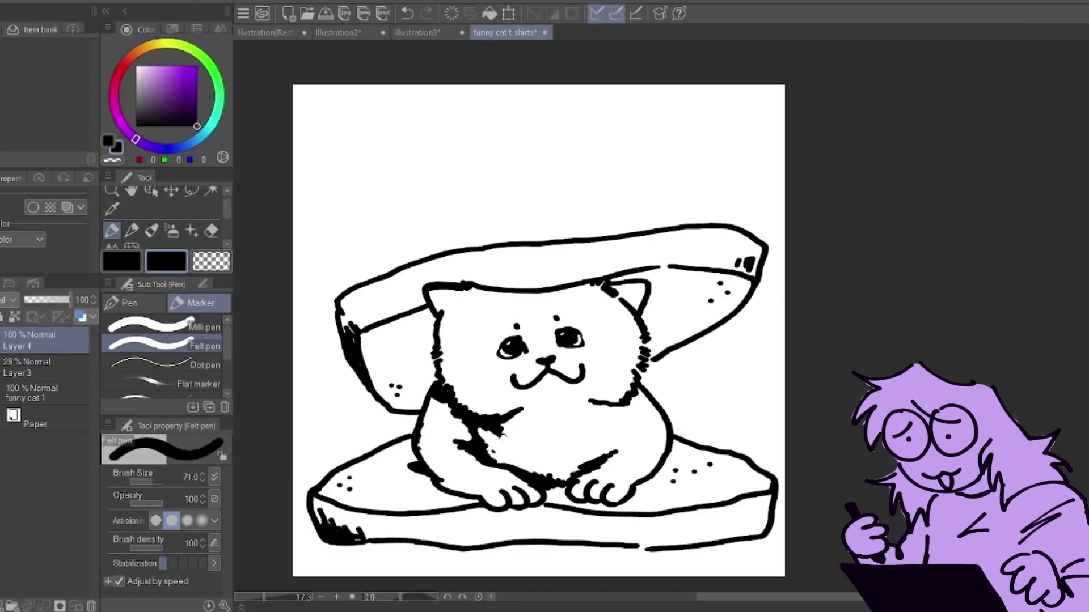
- On a new layer, ink a curved speech bubble edge with a tail above the bread at brush size 74
left_click_drag(358, 163, 445, 194)
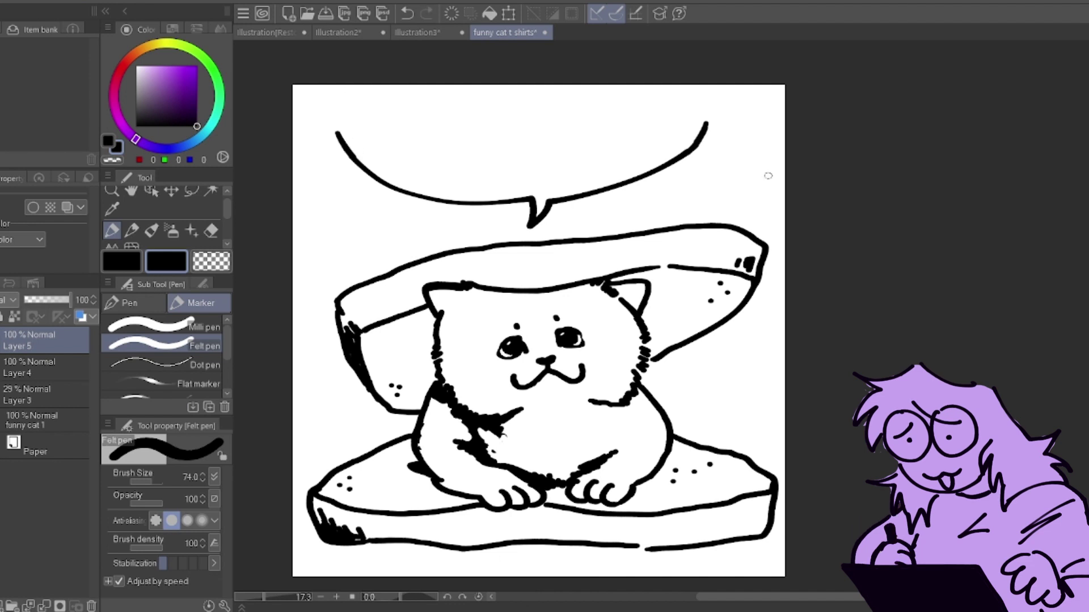
key("e")
- Add a layer beneath the line art and paint a solid base under the cat and bread with the Milli pen
left_click(34, 395)
left_click(2, 606)
key("p")
left_click(170, 66)
left_click(162, 327)
mouse_move(545, 250)
left_mouse_down()
mouse_move(424, 227)
mouse_move(394, 318)
left_mouse_up()
mouse_move(561, 207)
left_mouse_down()
mouse_move(701, 236)
mouse_move(357, 433)
mouse_move(736, 458)
mouse_move(601, 414)
left_mouse_up()
left_click(211, 230)
left_click_drag(647, 308, 645, 327)
- Lock the base layer's transparent pixels, fill it with pale cream and paint the bread crusts brown (104, 80, 68)
key("p")
left_click_drag(369, 80, 476, 124)
key("ctrl+z")
left_click(6, 3)
left_click(68, 486)
left_click(14, 316)
key("alt+Delete")
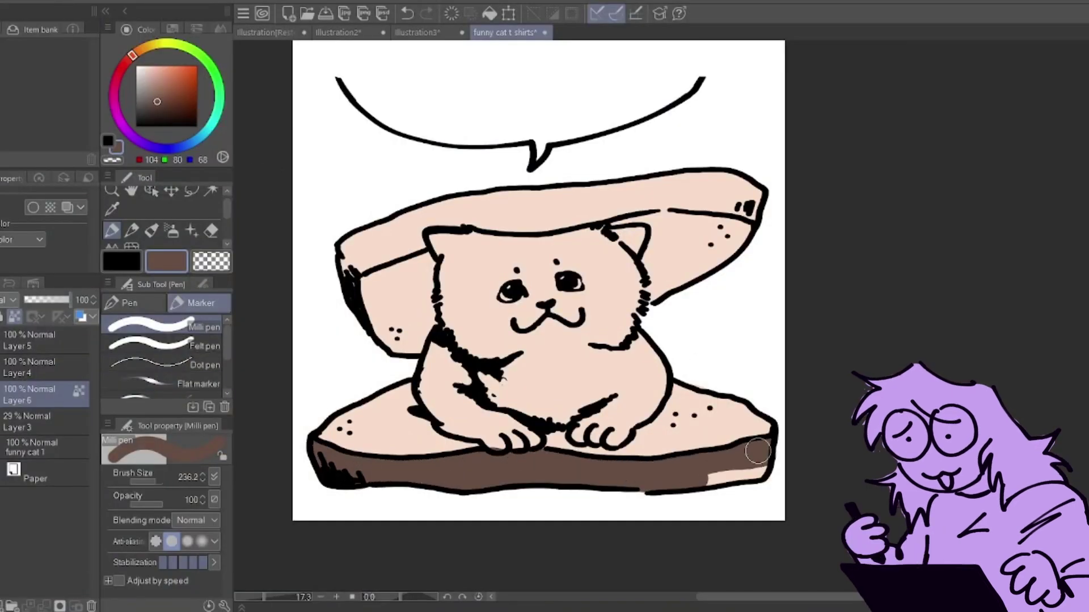
left_click_drag(563, 218, 448, 225)
- Paint the whole cat pink (233, 175, 163) and its irises light blue (153, 178, 221)
left_click(126, 62)
left_click(155, 71)
left_click_drag(545, 307, 468, 246)
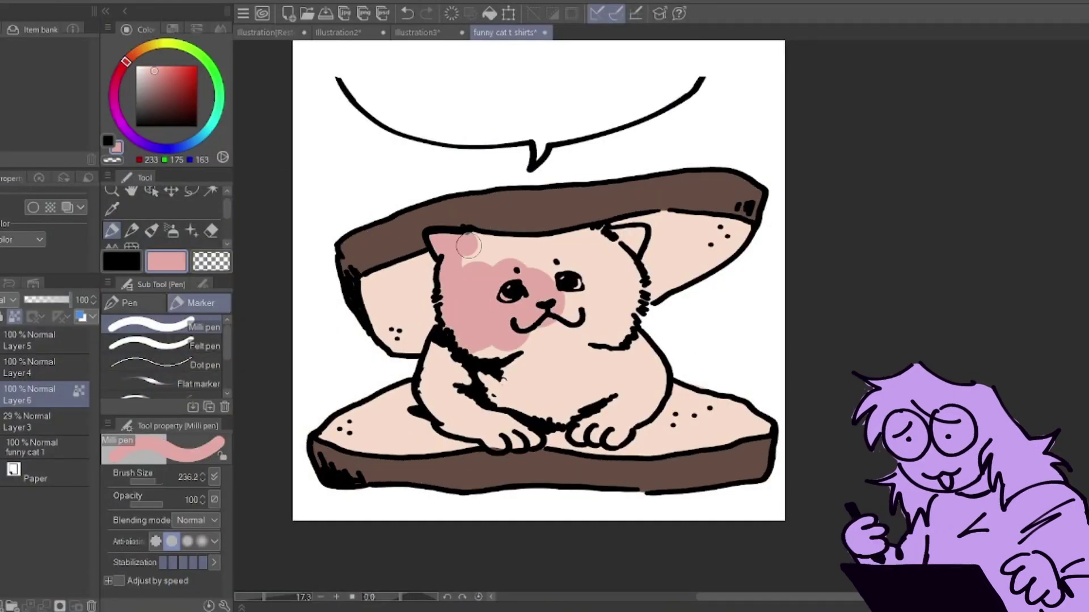
left_click_drag(634, 344, 539, 397)
left_click(5, 3)
left_click(78, 503)
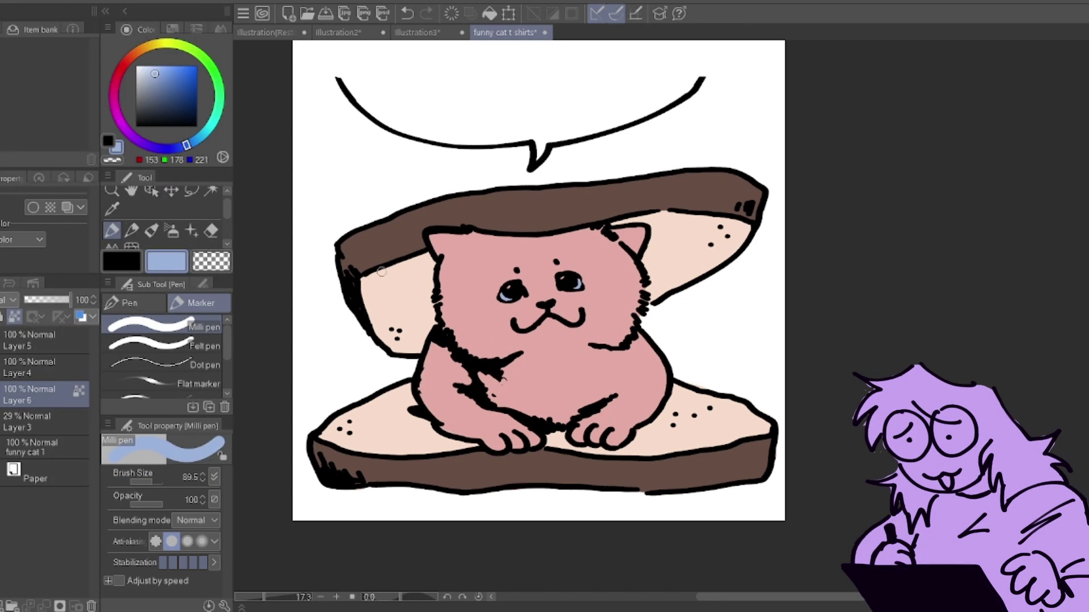
- Auto-select the crusts and fill them with a lighter brown, then select the cat's body and fill it reddish orange
left_click(155, 90)
left_click(211, 190)
left_click(556, 207)
left_click(489, 13)
left_click(170, 83)
left_click(131, 56)
left_click(164, 79)
left_click(210, 190)
left_click(503, 250)
left_click(488, 13)
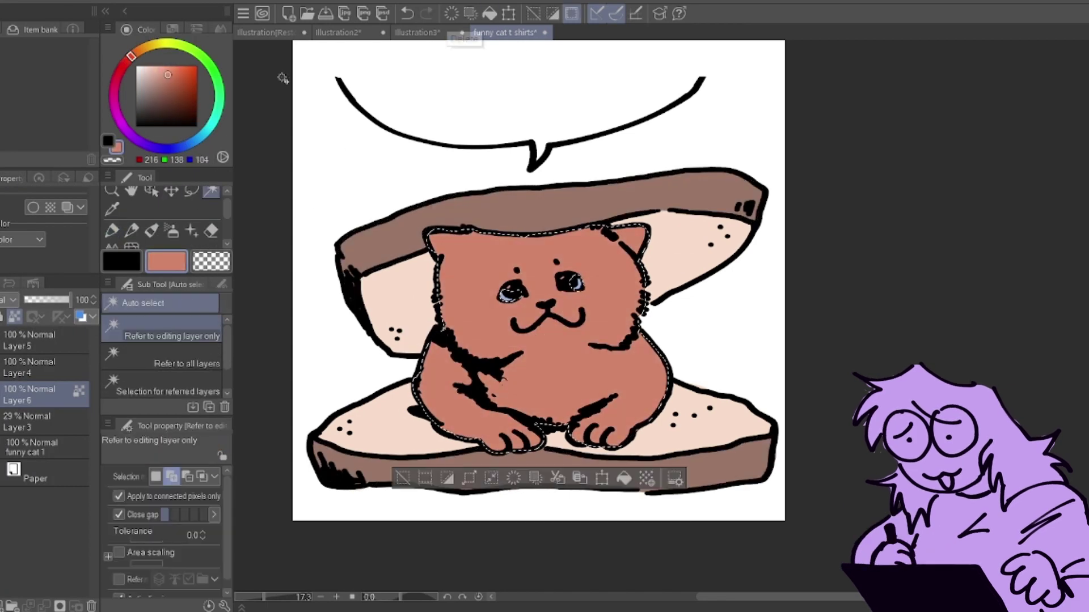
- Paint a lighter pink belly and a pale cream muzzle and paws on the cat
left_click(160, 73)
left_click(151, 230)
mouse_move(558, 336)
left_mouse_down()
mouse_move(520, 359)
mouse_move(510, 285)
left_mouse_up()
mouse_move(538, 354)
left_mouse_down()
mouse_move(671, 316)
mouse_move(453, 250)
left_mouse_up()
- Paint darker tabby stripes on the cat with the Felt pen at size 108.6 and a cream heart on its chest
left_click(165, 76)
left_click(112, 231)
left_click_drag(466, 321, 448, 377)
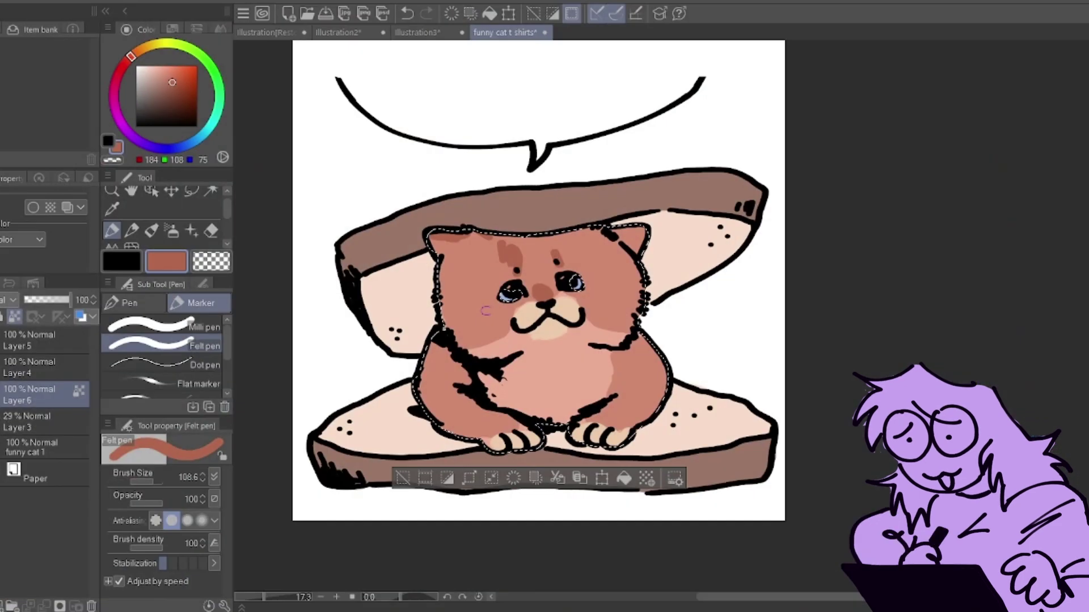
left_click_drag(609, 320, 634, 319)
left_click_drag(446, 311, 499, 311)
left_click_drag(458, 330, 491, 329)
left_click_drag(428, 357, 448, 359)
left_click_drag(423, 387, 445, 376)
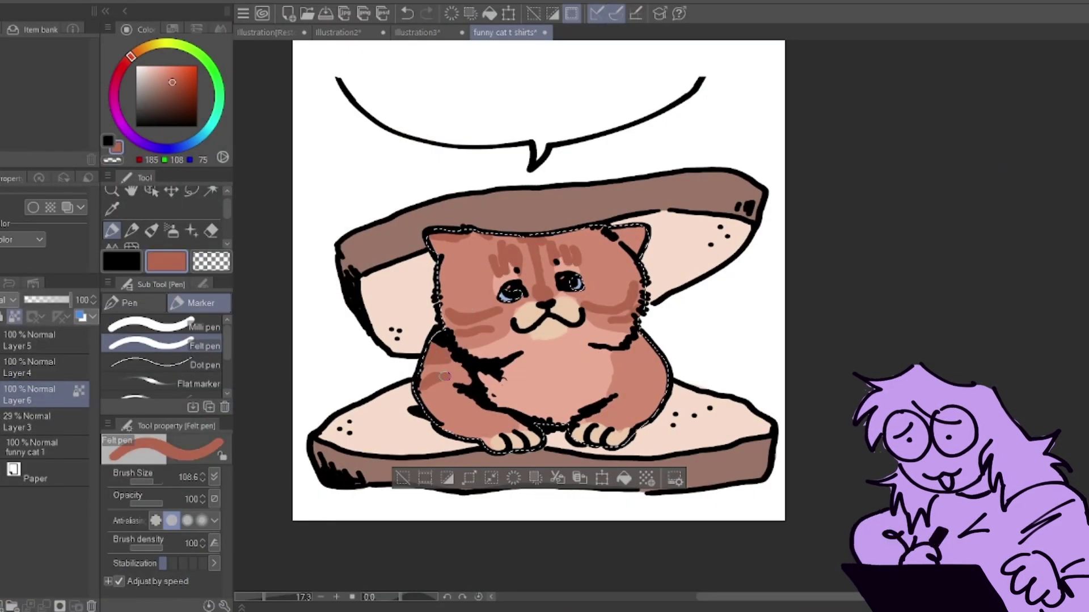
left_click_drag(493, 412, 477, 423)
left_click(545, 330, "alt")
left_click_drag(542, 381, 557, 397)
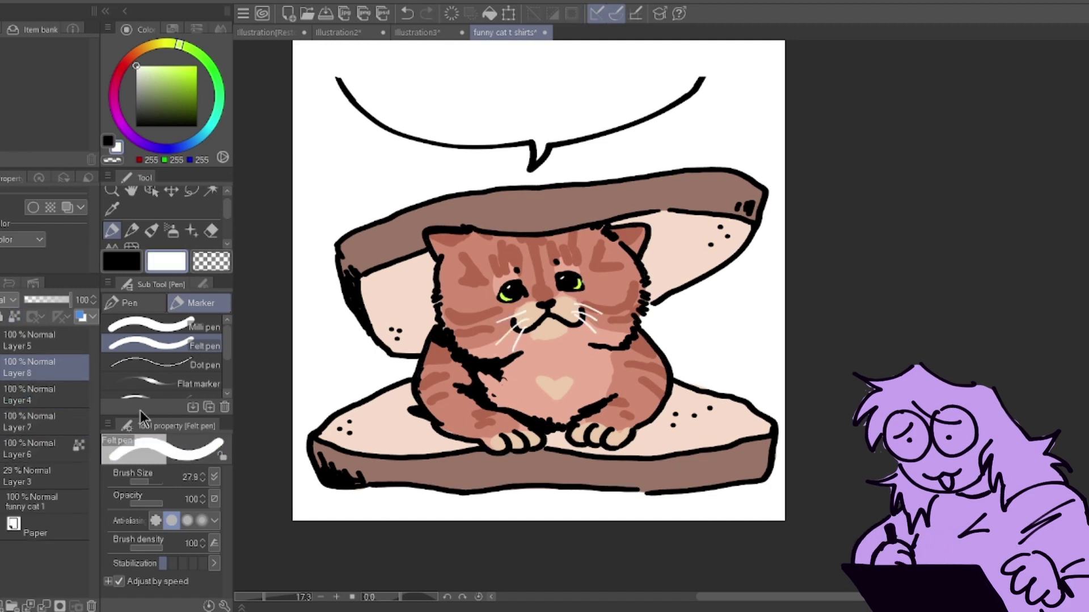
- Fill the duplicate of the color layer with magenta (255, 0, 173) and set it to Overlay at 16% opacity
left_click(114, 106)
left_click(197, 65)
left_click(489, 13)
left_click_drag(70, 300, 31, 301)
left_click(9, 300)
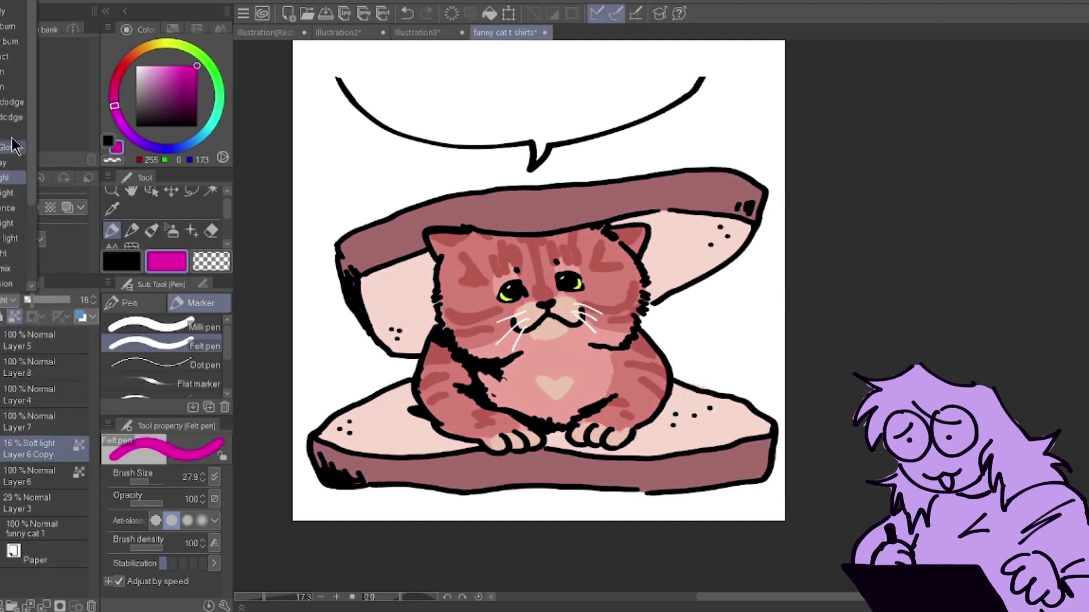
left_click(13, 28)
left_click(32, 300)
- Lock the line art layer's transparent pixels and recolor the lines a very dark purple
left_click(43, 395)
left_click(14, 316)
left_click(191, 104)
left_click(489, 13)
left_click(191, 119)
left_click(173, 29)
left_click(489, 13)
- Paint pale pink highlights at 11% Add (Glow) and navy shadows at 23% opacity on separate layers over the cat and bread
left_click(171, 231)
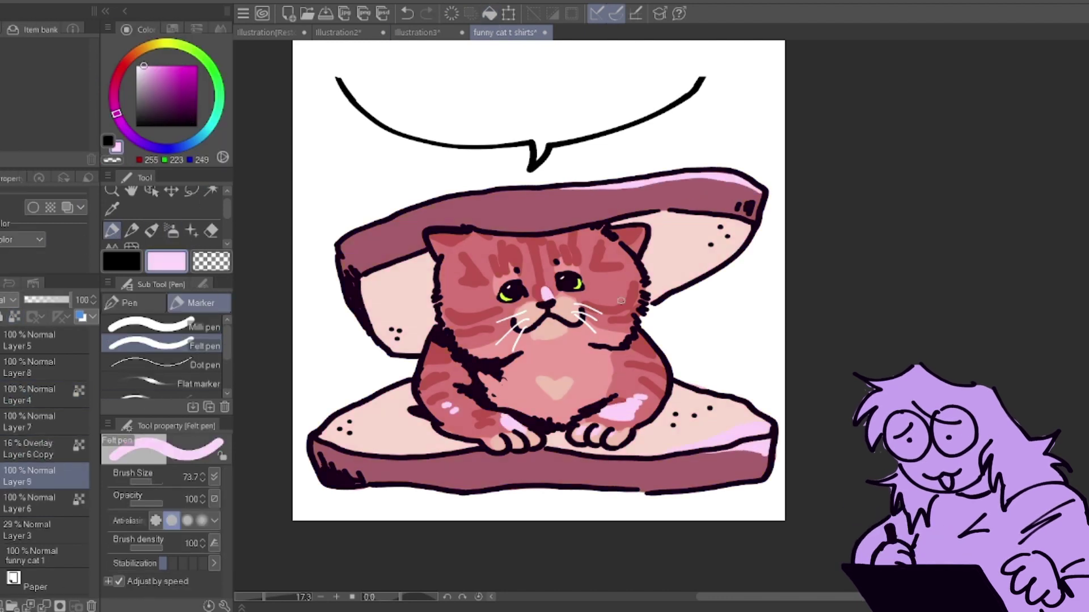
left_click(198, 106)
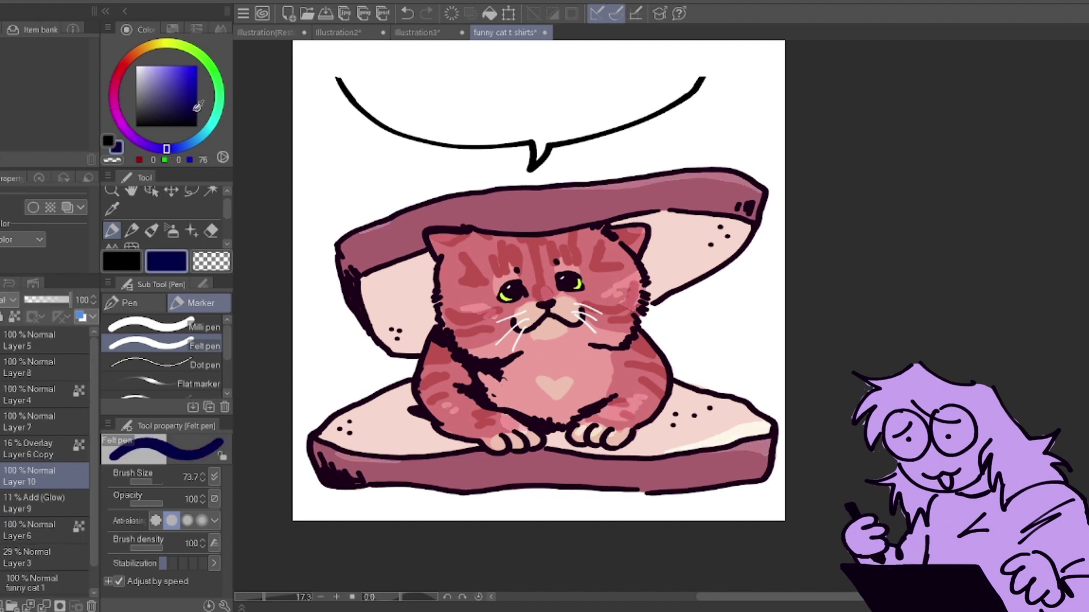
left_click(35, 300)
left_click_drag(487, 379, 519, 401)
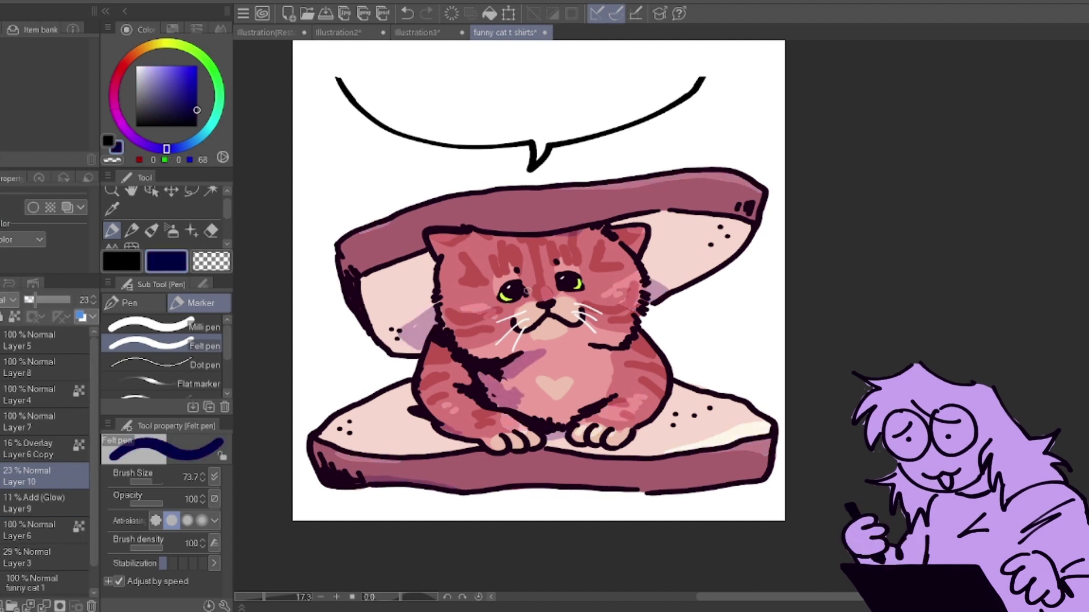
left_click_drag(559, 237, 591, 232)
- Draw small white glints and tiny magenta hearts in the cat's eyes with the Felt pen at size 18.9
left_click(112, 190)
left_click_drag(499, 283, 590, 283)
left_click(112, 229)
left_click_drag(536, 321, 542, 329)
left_click_drag(806, 260, 811, 269)
- Choose light blue (106, 188, 255) as the drawing color and duplicate the magenta Overlay layer
left_click(186, 147)
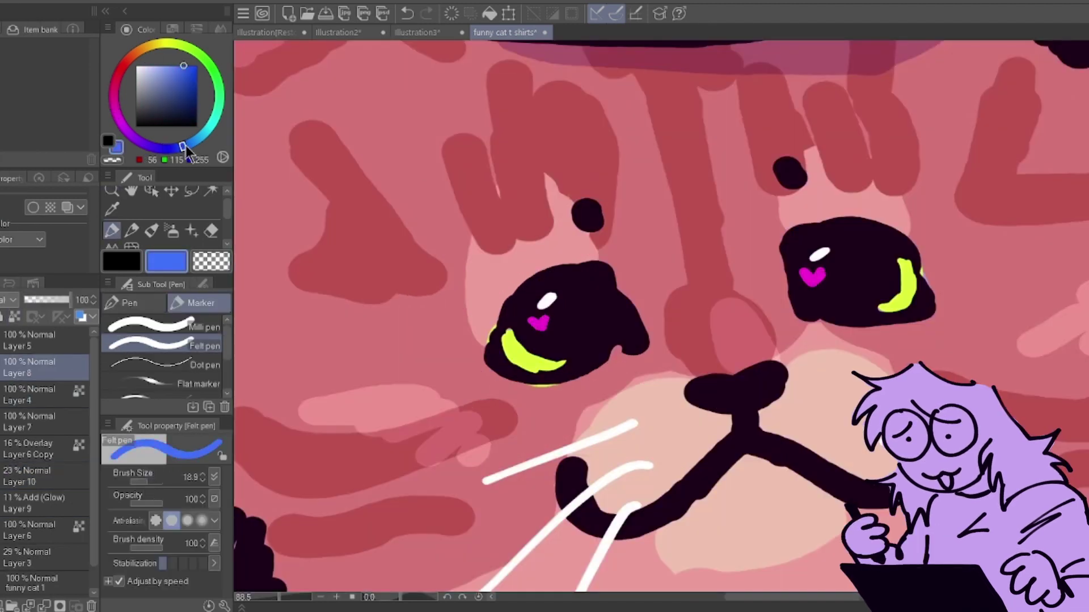
left_click(172, 65)
left_click(112, 190)
right_click(8, 454)
left_click(62, 179)
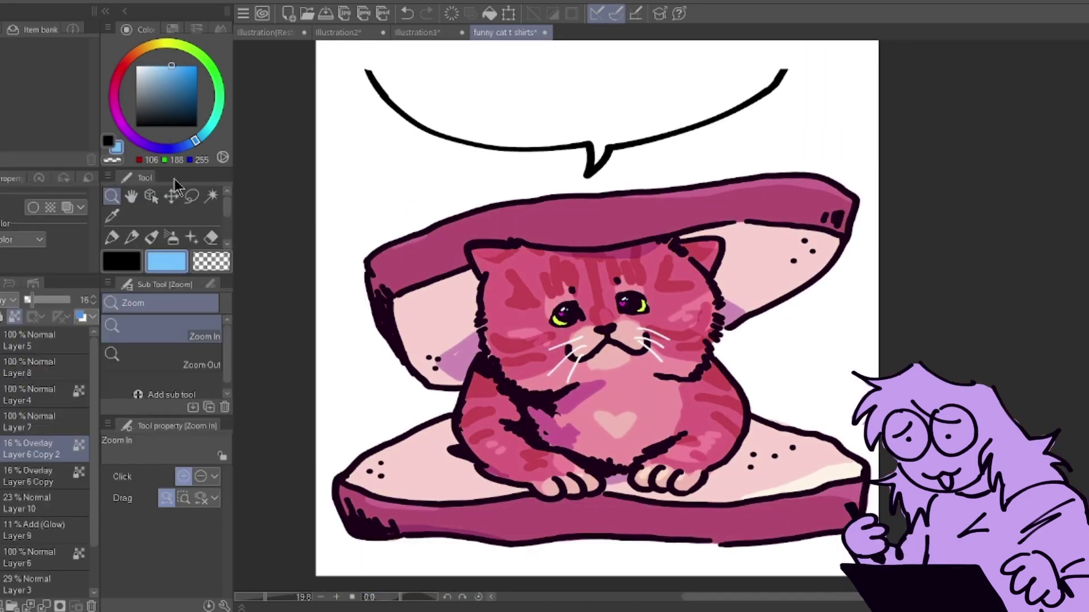
- Apply the Blue sky gradient diagonally across the duplicated layer and set it to Multiply at 18% opacity
left_click_drag(226, 207, 226, 229)
left_click(131, 232)
left_click(162, 380)
left_click_drag(431, 522, 623, 340)
left_click_drag(226, 329, 226, 378)
left_click(153, 328)
left_click_drag(737, 499, 350, 159)
left_click(162, 328)
left_click_drag(397, 511, 624, 272)
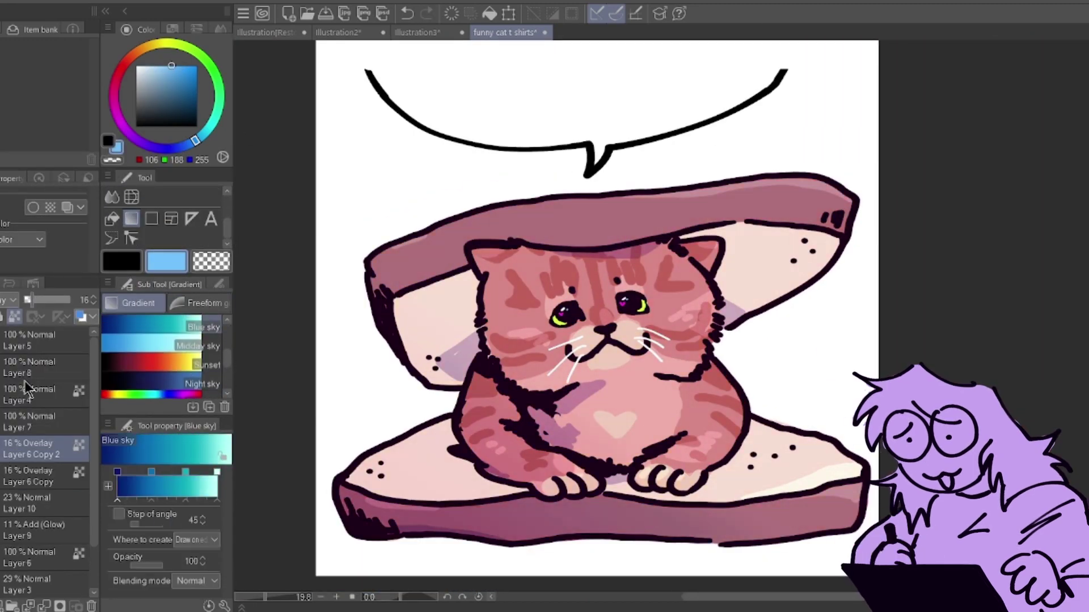
left_click(8, 300)
left_click(17, 340)
- Hide the paper background and paint the speech bubble's interior white on a new layer
left_click(112, 196)
left_click(112, 239)
scroll(571, 283, "up", 1)
left_click(45, 367)
left_click(136, 65)
left_click(191, 196)
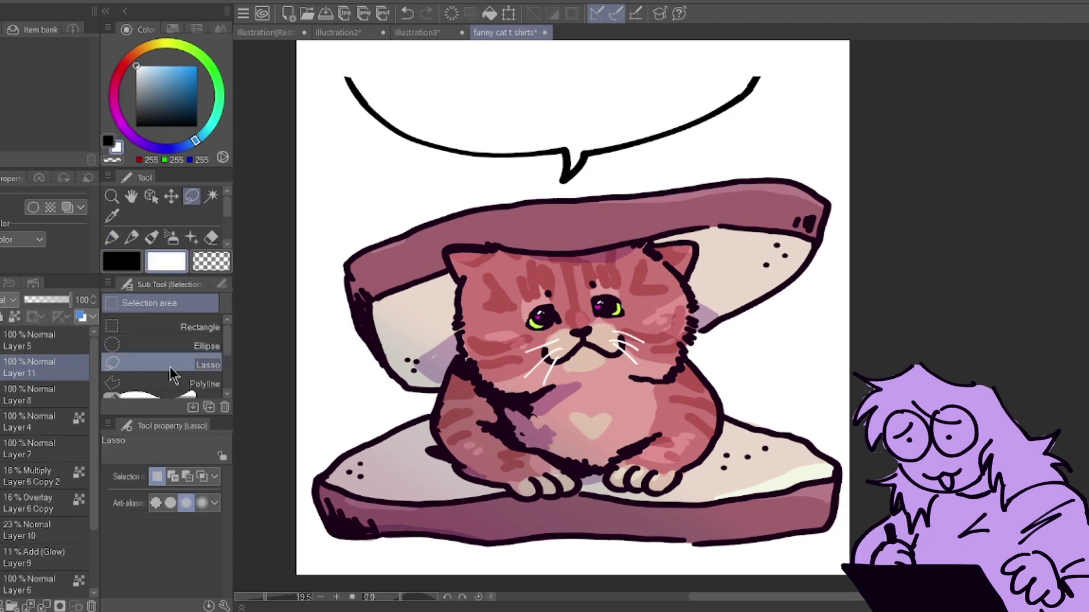
left_click(112, 237)
mouse_move(94, 426)
left_mouse_down()
mouse_move(94, 476)
mouse_move(94, 426)
left_mouse_up()
mouse_move(442, 122)
left_mouse_down()
mouse_move(638, 108)
mouse_move(510, 114)
left_mouse_up()
- Erase in a straight line across the top of the speech bubble to level its upper edge
key("e")
left_click(353, 66)
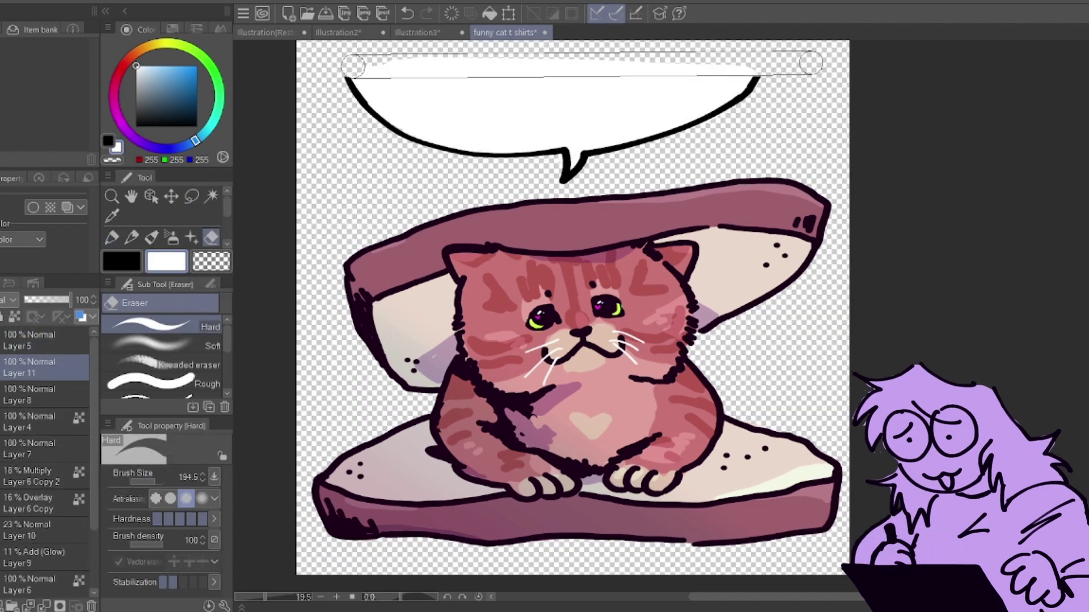
left_click(112, 196)
left_click_drag(374, 190, 379, 221)
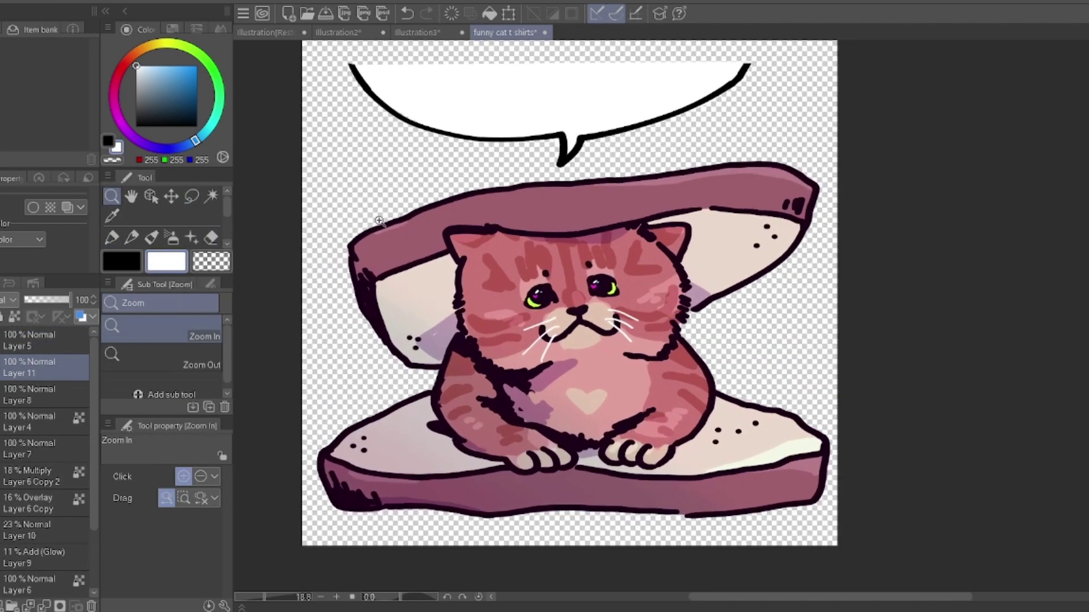
left_click_drag(525, 289, 523, 293)
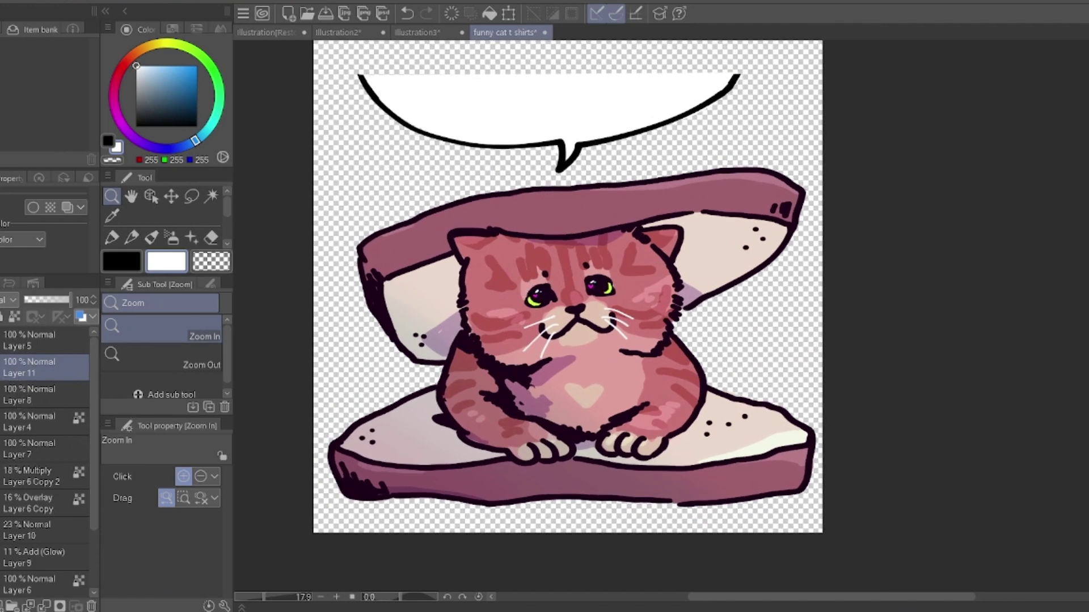
key("ctrl+z")
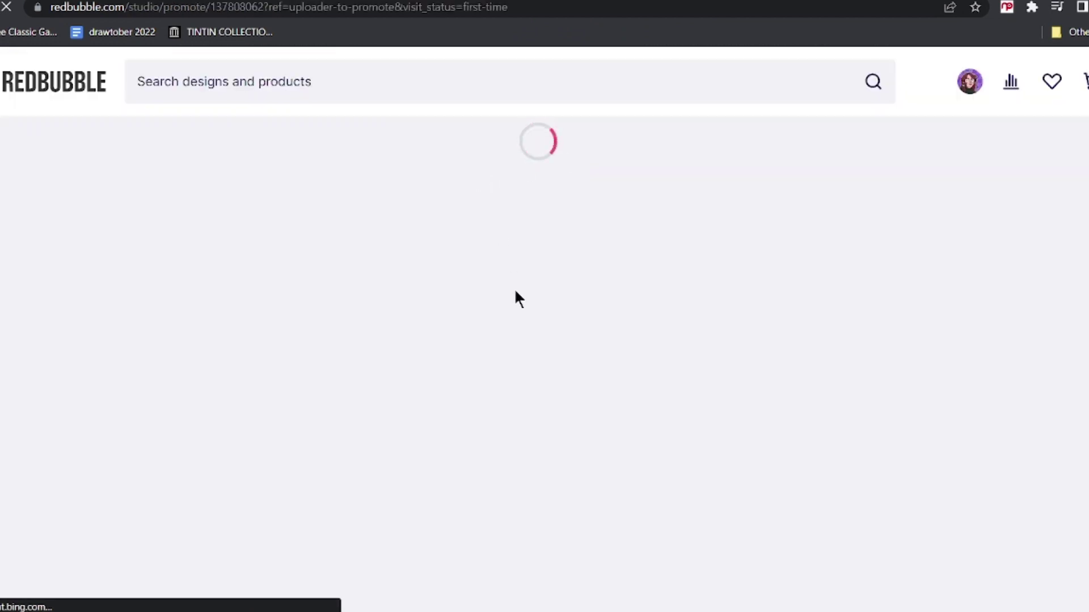
- Switch to the Redbubble promote page for cat-wich and inspect the design on the magnet and hat previews
scroll(514, 236, "down", 5)
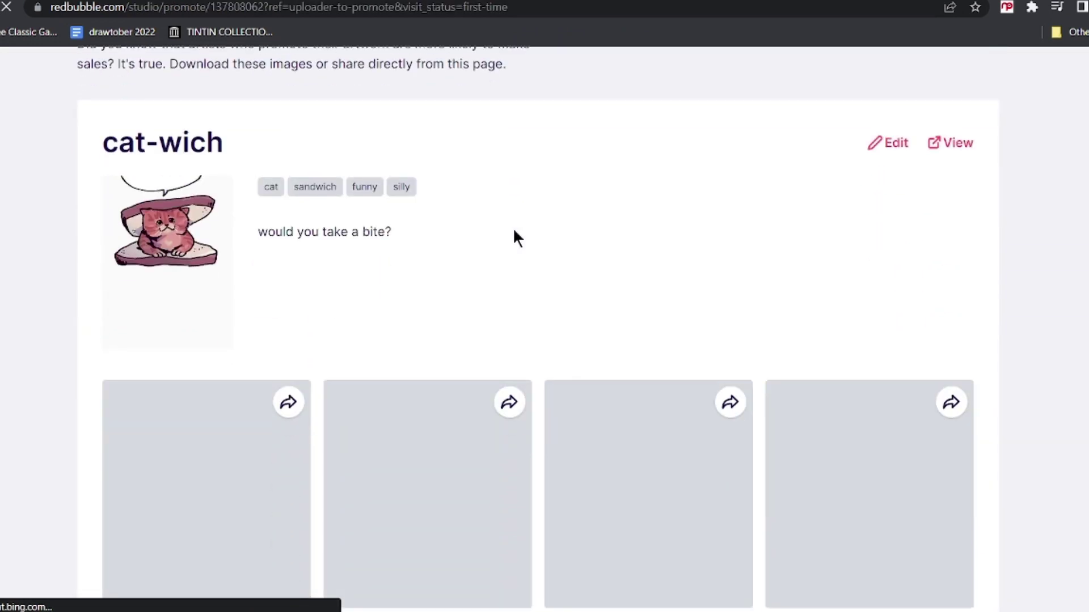
scroll(397, 281, "down", 2)
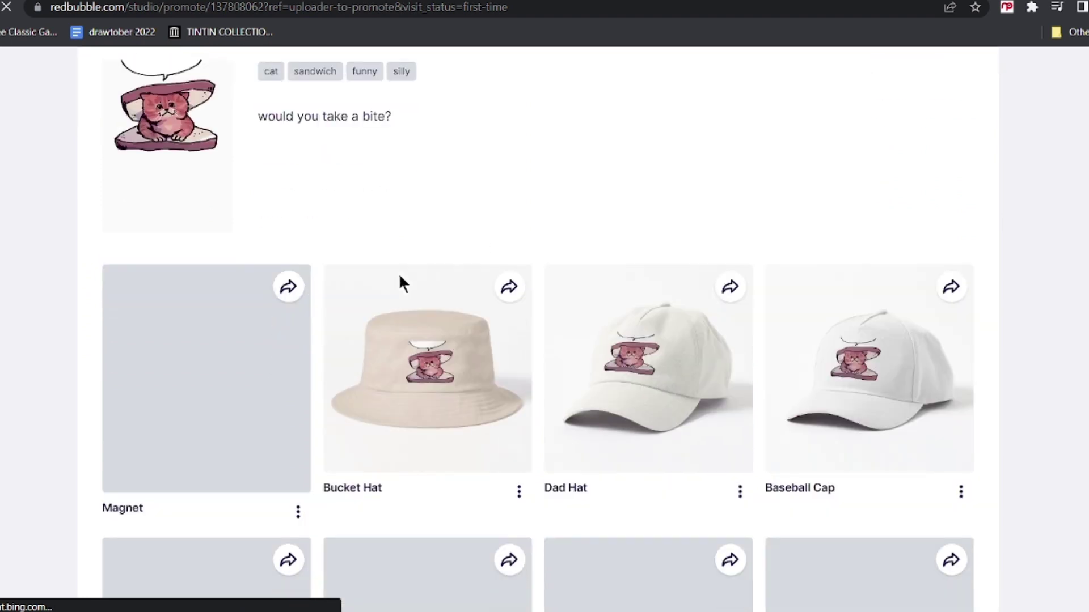
scroll(660, 356, "up", 5)
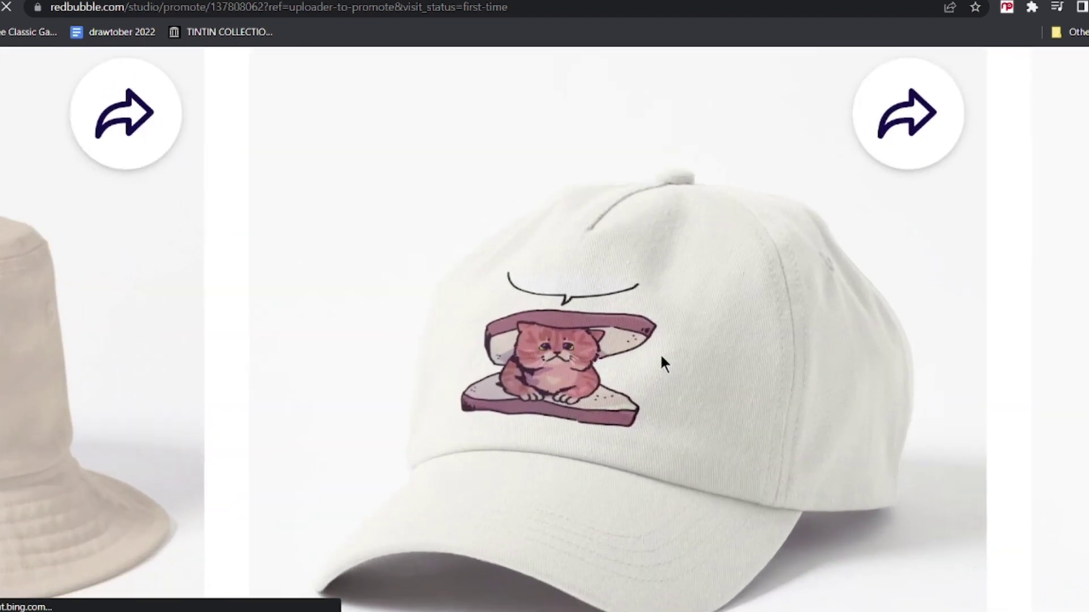
scroll(661, 356, "down", 1)
scroll(659, 353, "up", 2, "ctrl")
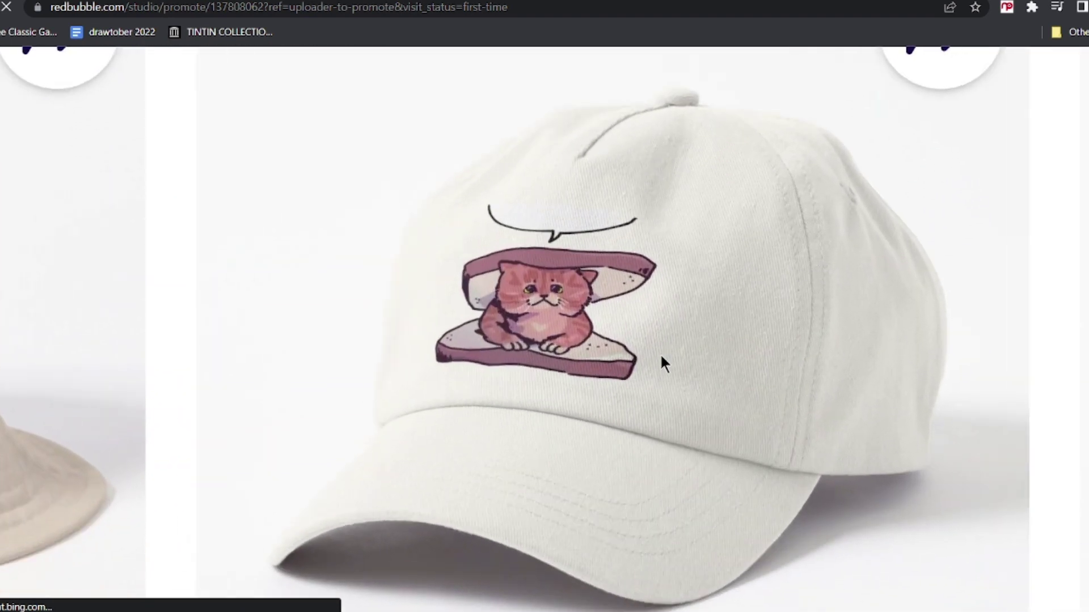
scroll(659, 353, "down", 2, "ctrl")
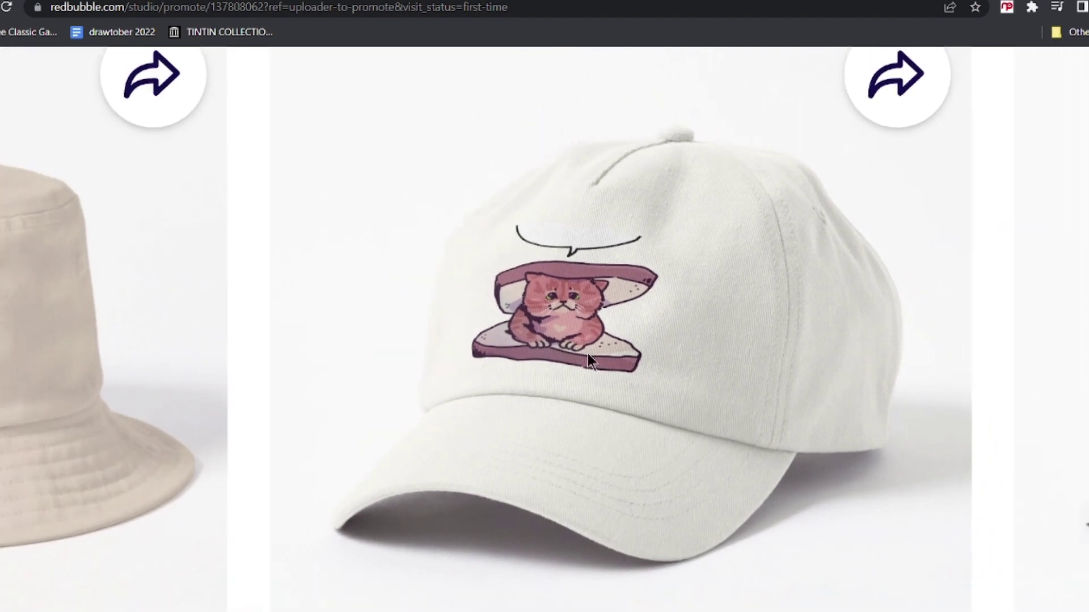
scroll(547, 278, "down", 5, "ctrl")
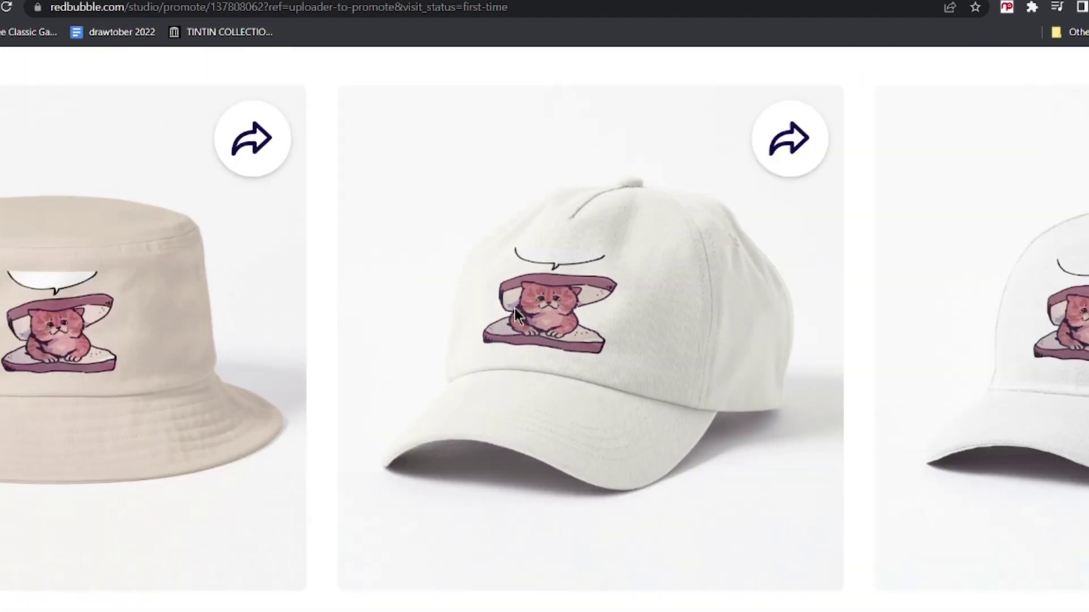
scroll(250, 428, "down", 2)
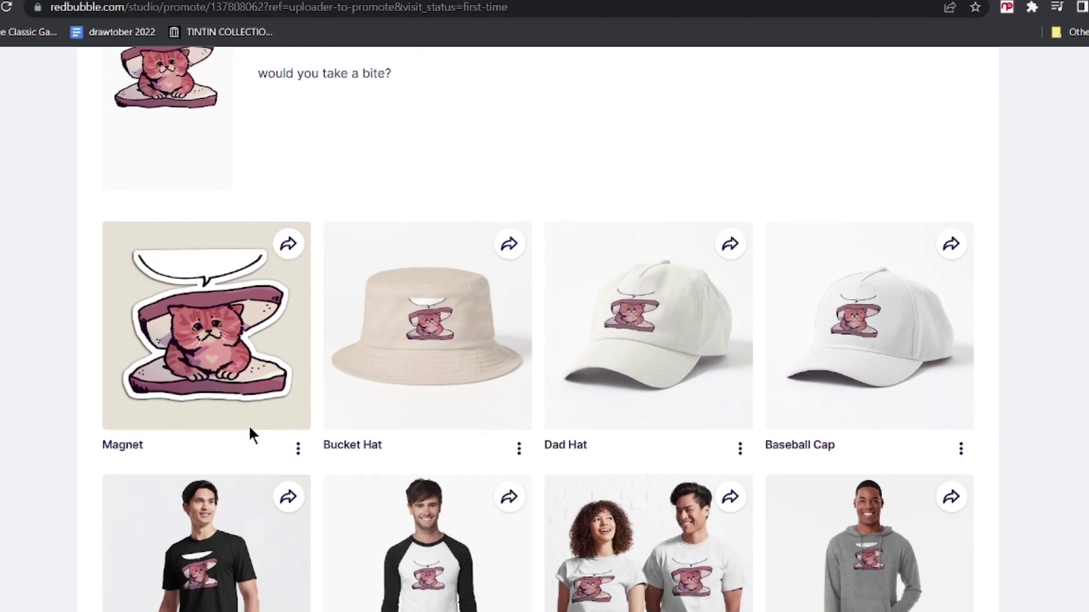
scroll(223, 291, "up", 3, "ctrl")
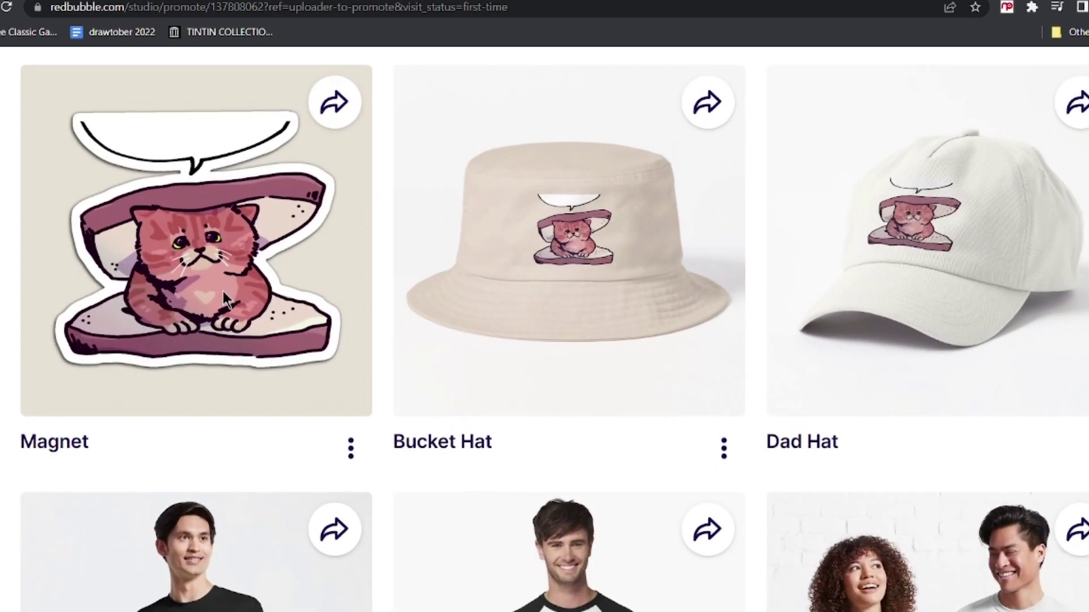
scroll(223, 291, "down", 3, "ctrl")
- Inspect how the cat-wich design looks on the Baseball ¾ Sleeve, Classic and long T-shirt previews
scroll(223, 291, "down", 3)
scroll(546, 332, "down", 2)
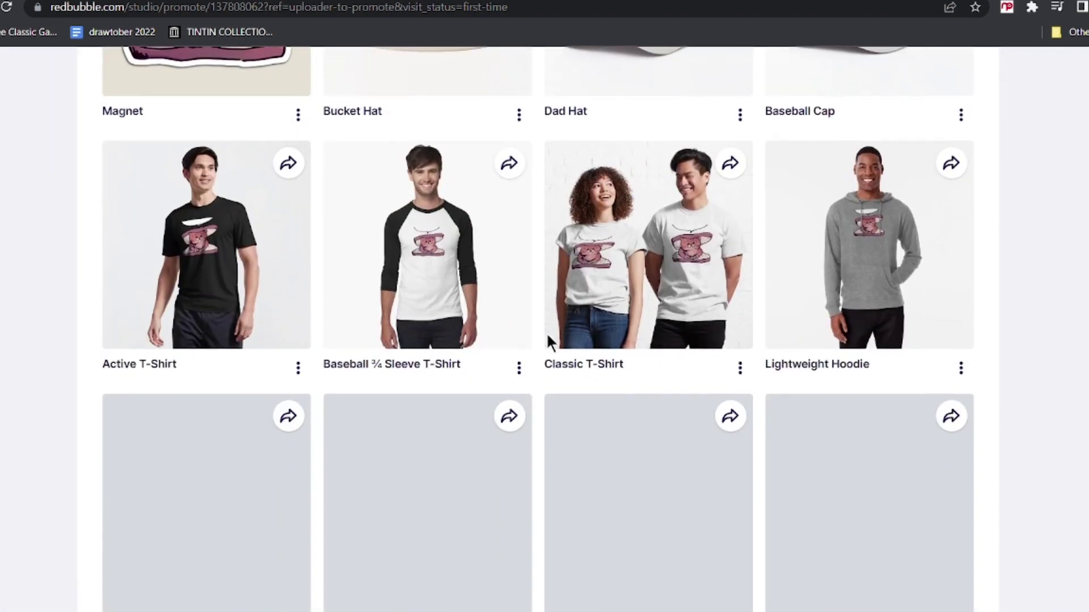
scroll(481, 264, "up", 5, "ctrl")
scroll(304, 261, "up", 2)
scroll(304, 261, "left", 2)
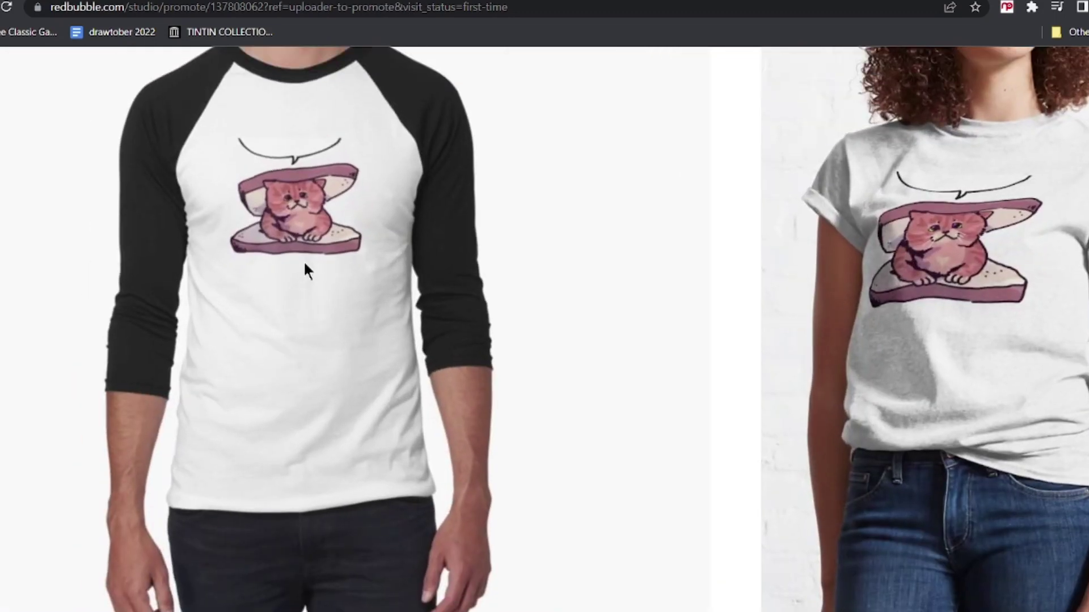
scroll(485, 364, "right", 4)
scroll(485, 364, "right", 6)
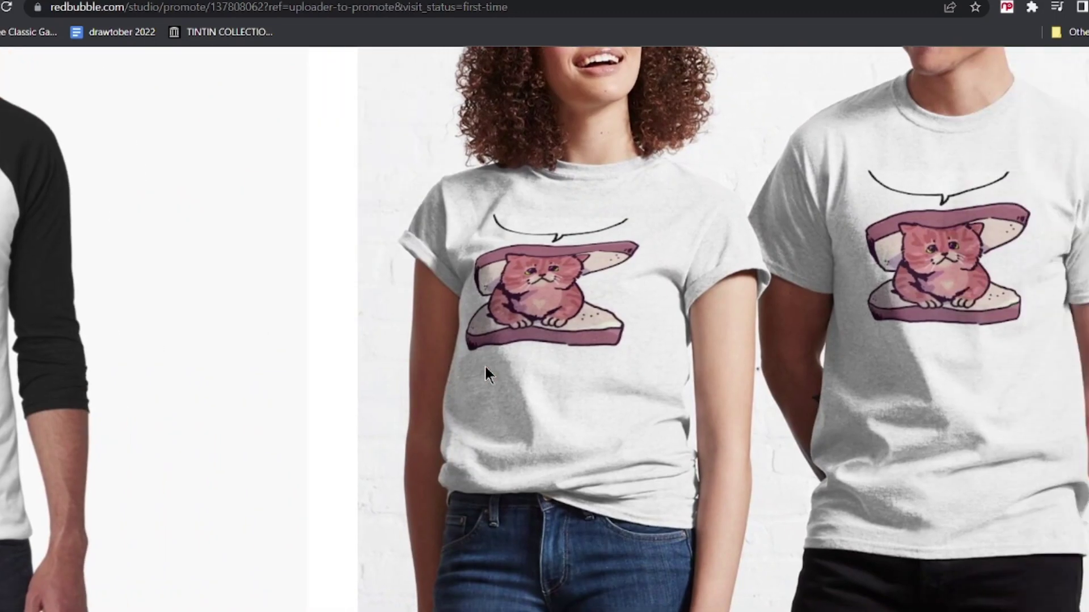
scroll(485, 365, "down", 3, "ctrl")
scroll(484, 365, "down", 1, "ctrl")
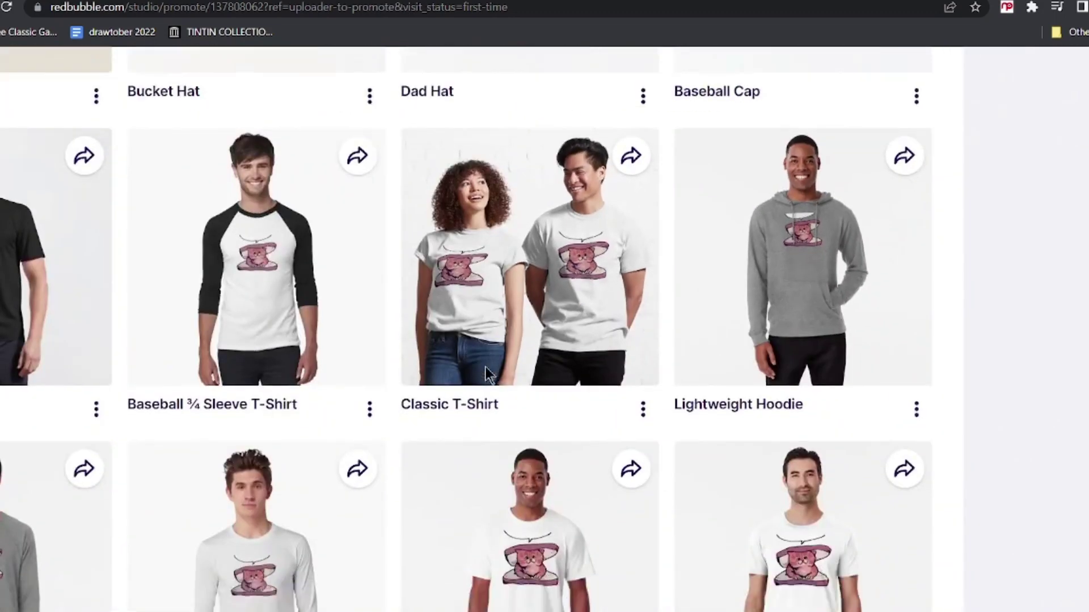
scroll(484, 365, "down", 4)
scroll(490, 373, "down", 5)
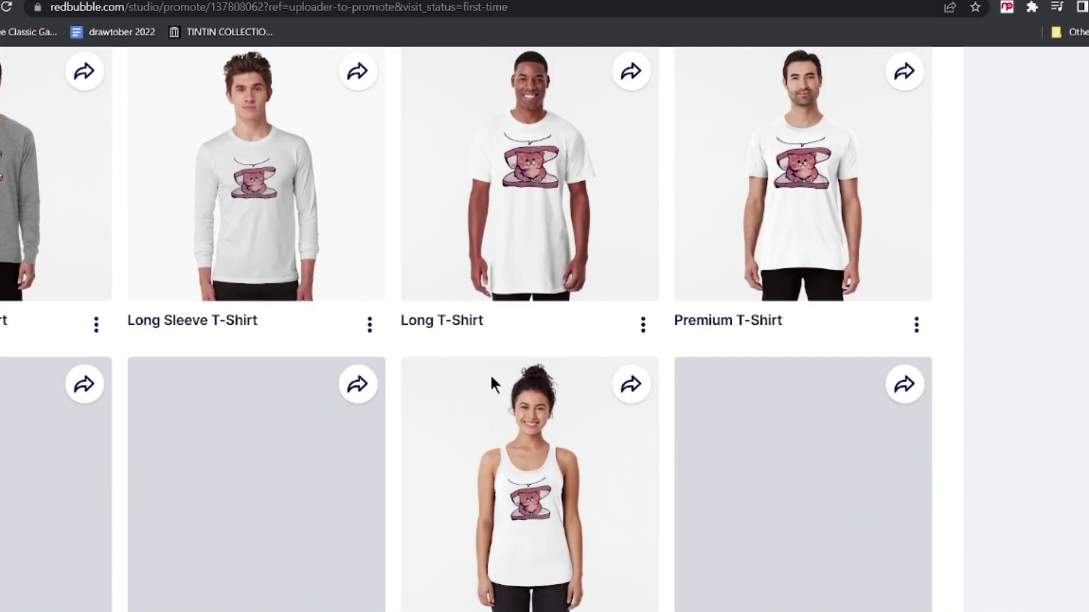
- Return to the cat-wich title and hat previews and check the speech bubble on the Dad Hat up close
scroll(490, 373, "left", 5)
scroll(490, 373, "up", 2)
scroll(491, 377, "up", 7)
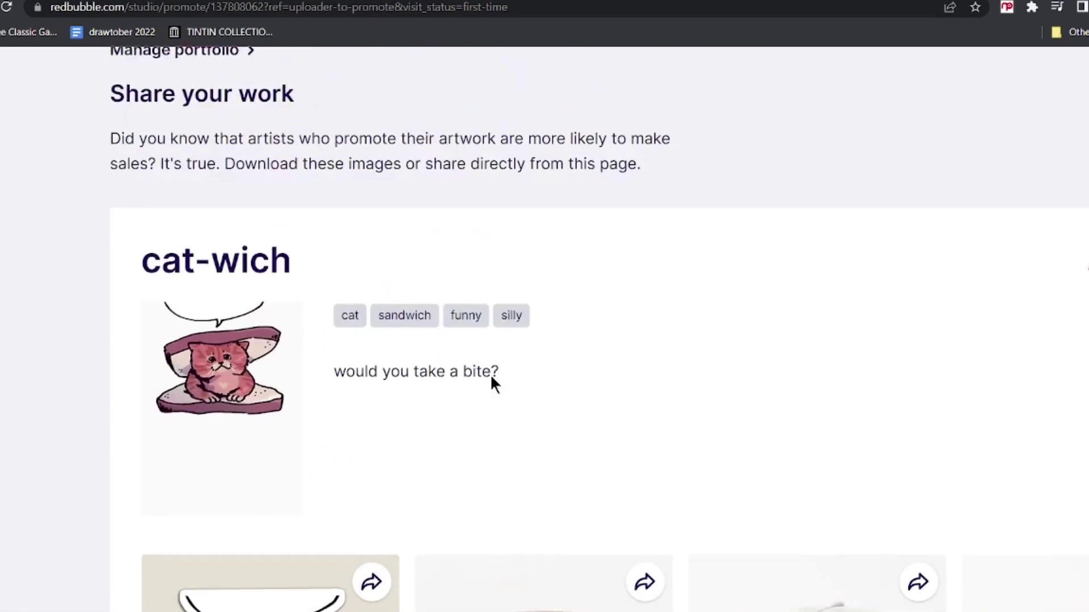
scroll(491, 377, "down", 2)
scroll(491, 382, "right", 3)
scroll(621, 391, "up", 6, "ctrl")
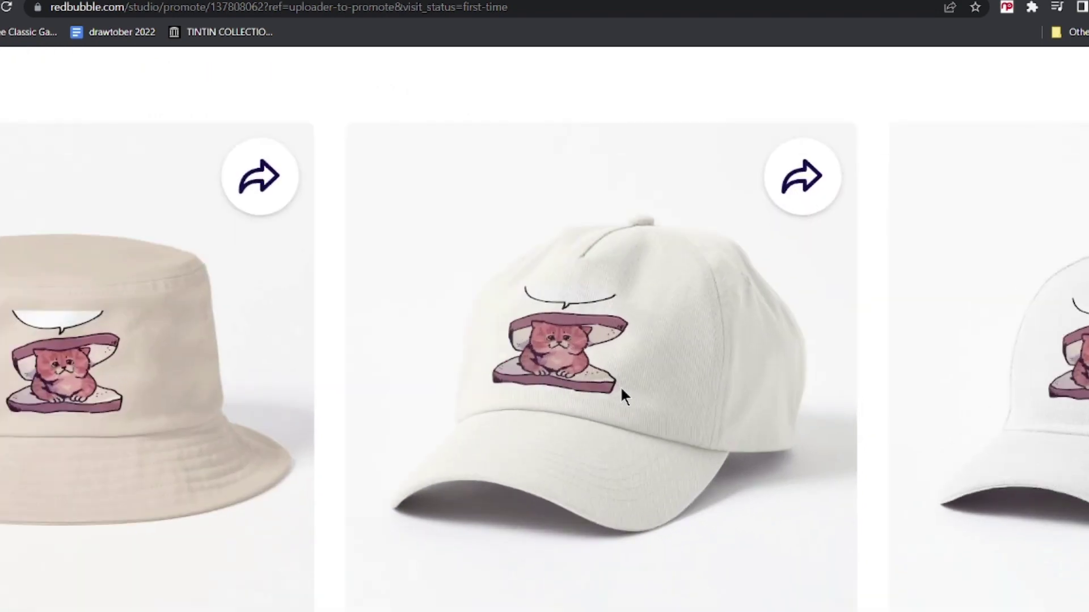
scroll(564, 264, "down", 6, "ctrl")
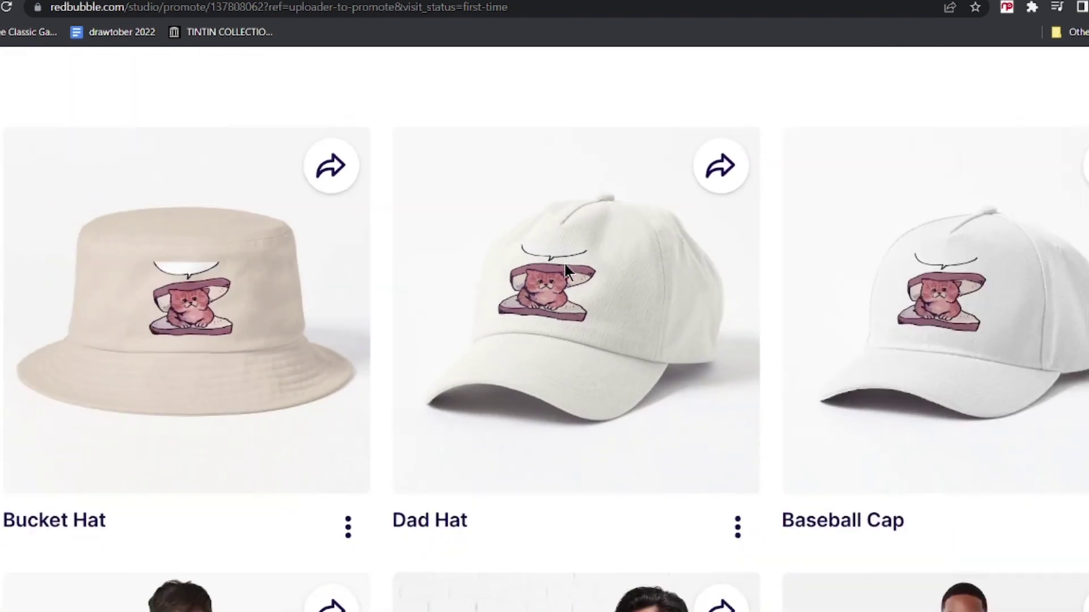
scroll(564, 261, "up", 2)
scroll(564, 261, "up", 4, "ctrl")
scroll(564, 261, "down", 4, "ctrl")
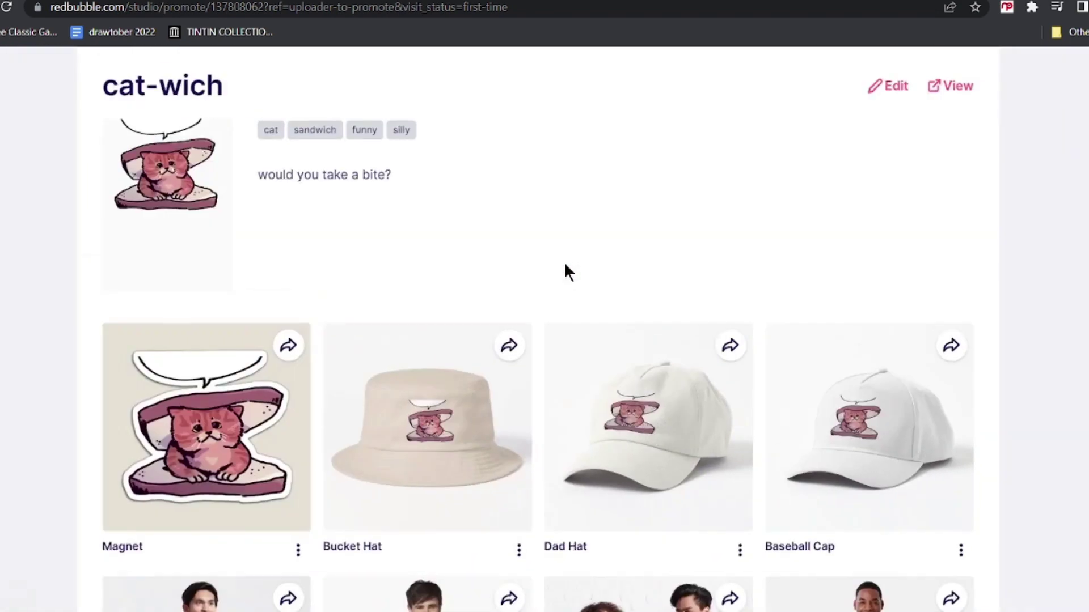
- Look through the sweatshirt, hoodie and tank top previews and examine the print on the Zipped Hoodie up close
scroll(418, 443, "down", 10)
scroll(419, 448, "down", 6)
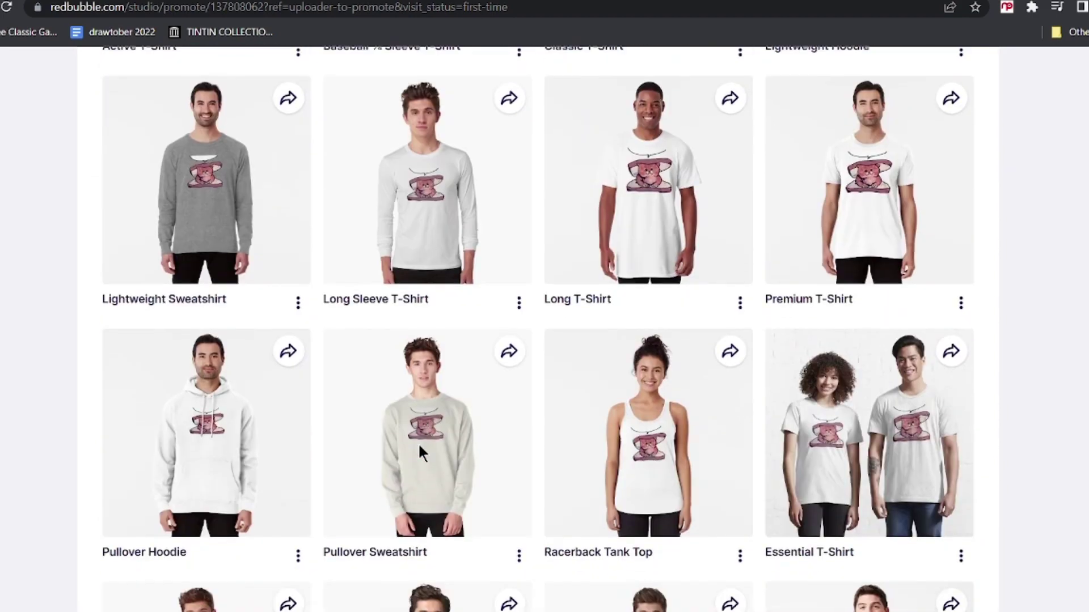
scroll(598, 368, "down", 5)
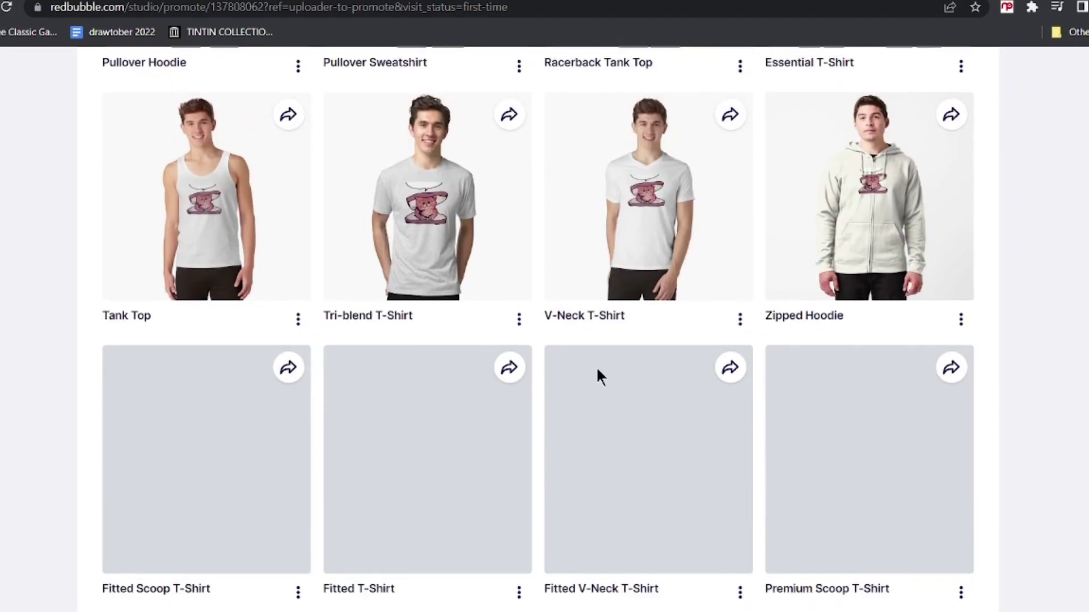
scroll(914, 134, "down", 1)
scroll(917, 131, "up", 5, "ctrl")
scroll(914, 125, "up", 2, "ctrl")
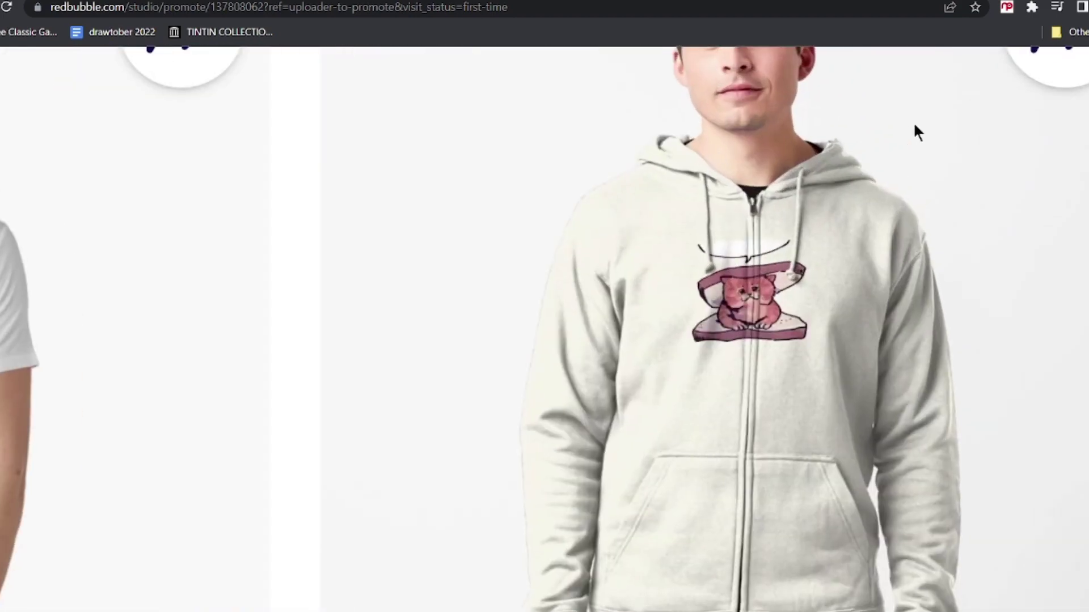
scroll(735, 308, "up", 2, "ctrl")
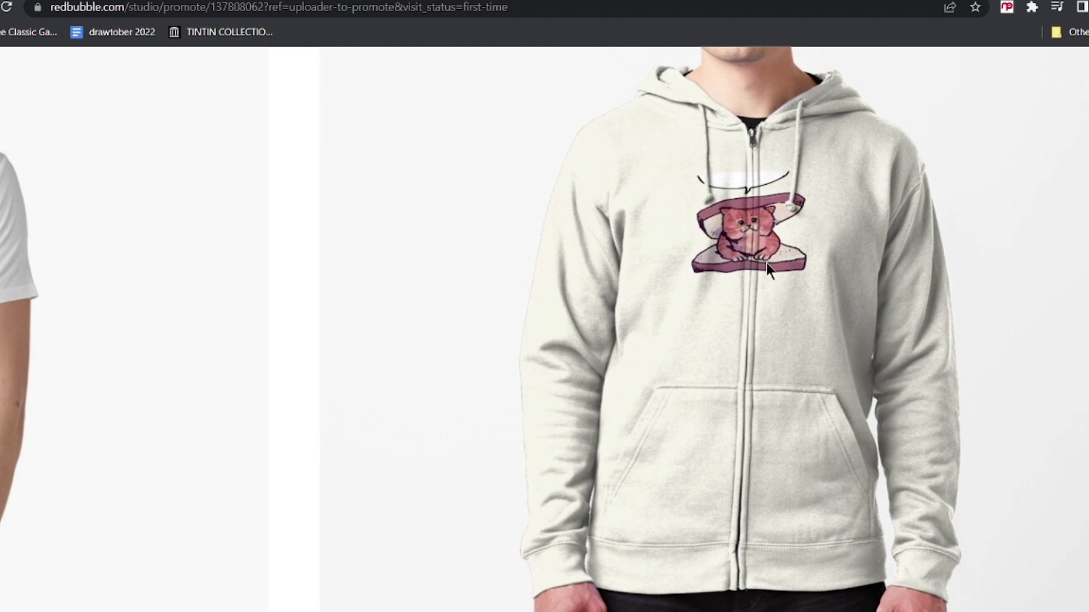
scroll(736, 273, "down", 5, "ctrl")
- Review the fitted T-shirt, sticker, clock, mug, tote bag and pin previews, and examine the Water Bottle up close
scroll(736, 273, "down", 4)
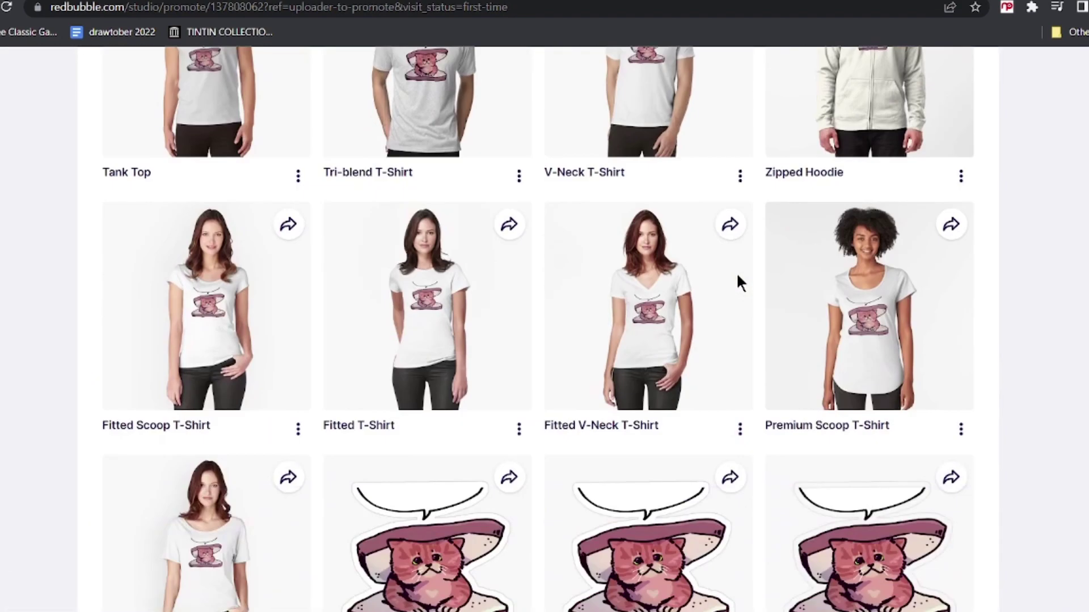
scroll(736, 273, "down", 3)
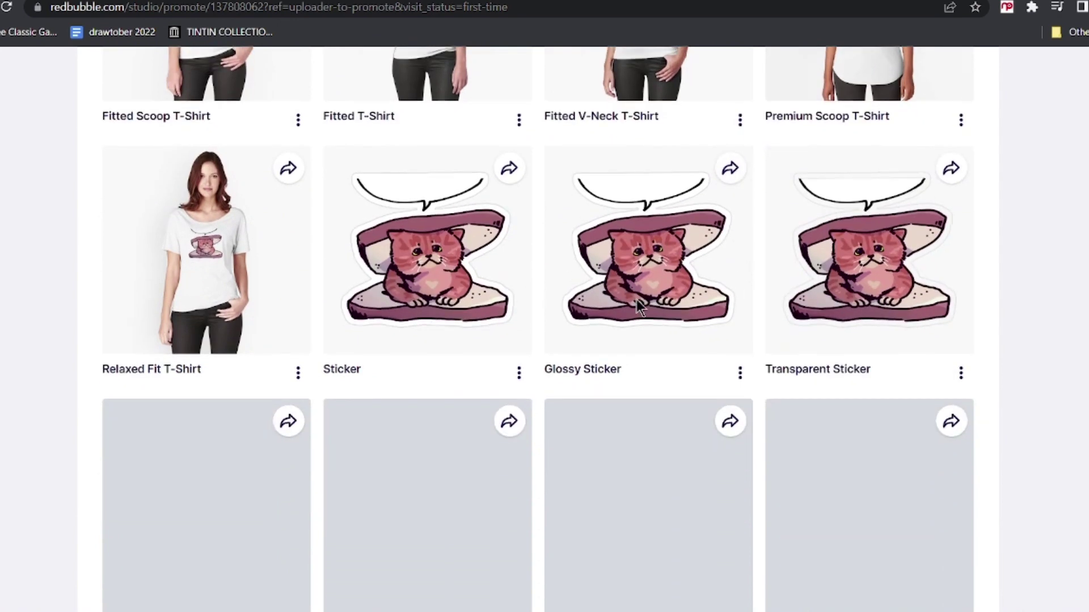
scroll(655, 404, "down", 3)
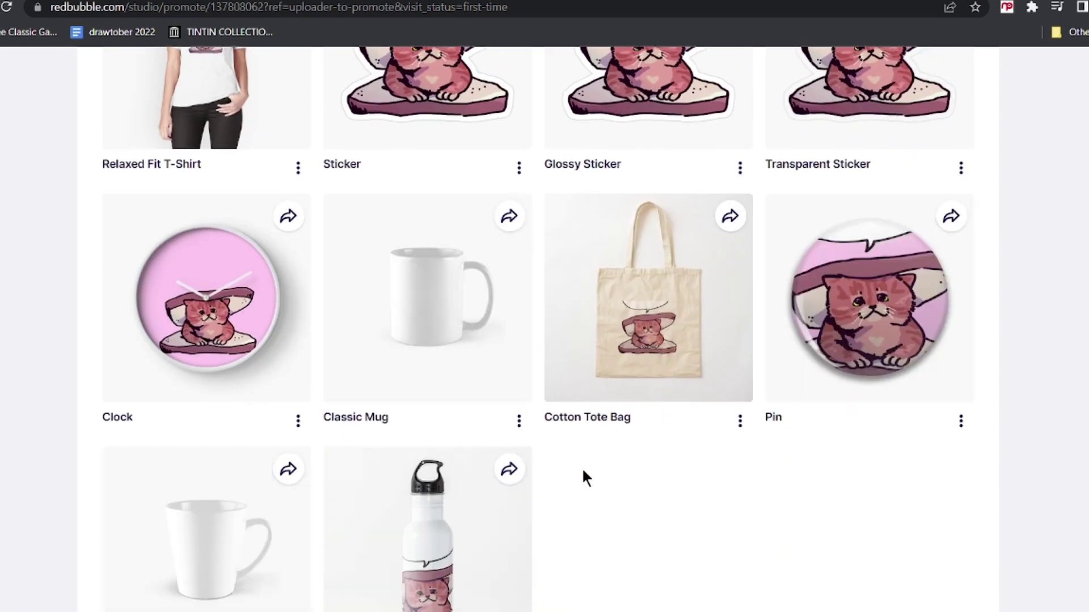
scroll(419, 363, "down", 1)
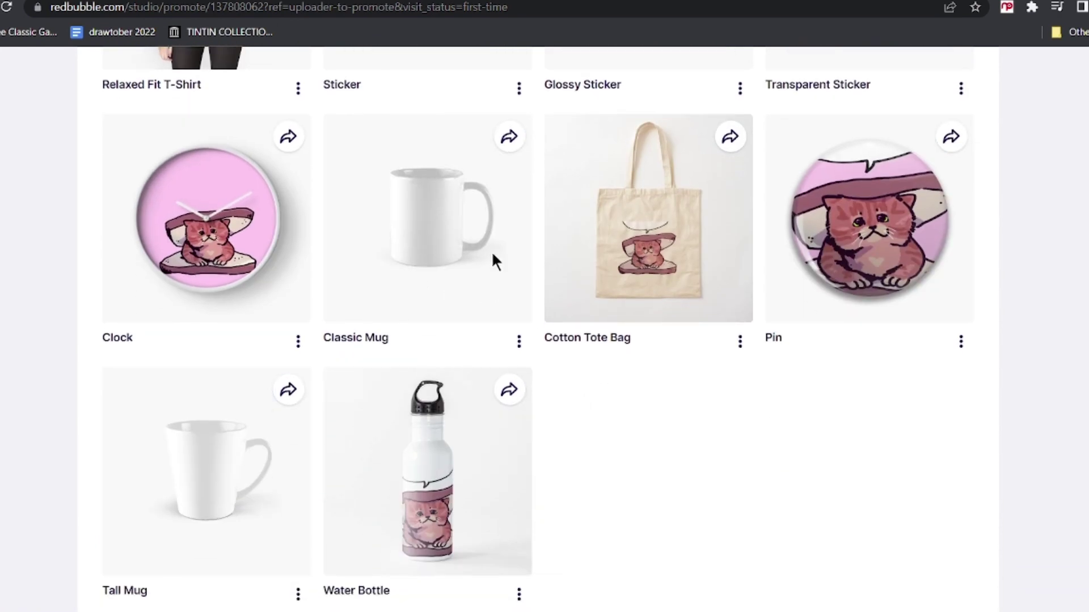
scroll(671, 293, "down", 1)
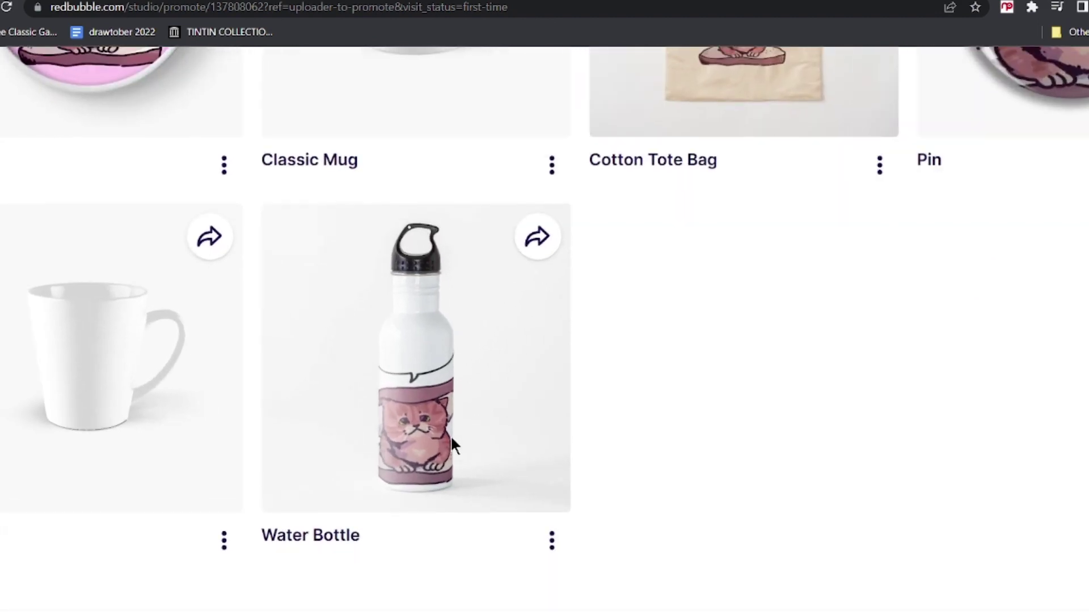
- Go back over the full range of product previews and re-examine the speech bubble on the Baseball ¾ Sleeve T-Shirt
scroll(450, 434, "up", 6)
scroll(450, 435, "up", 13)
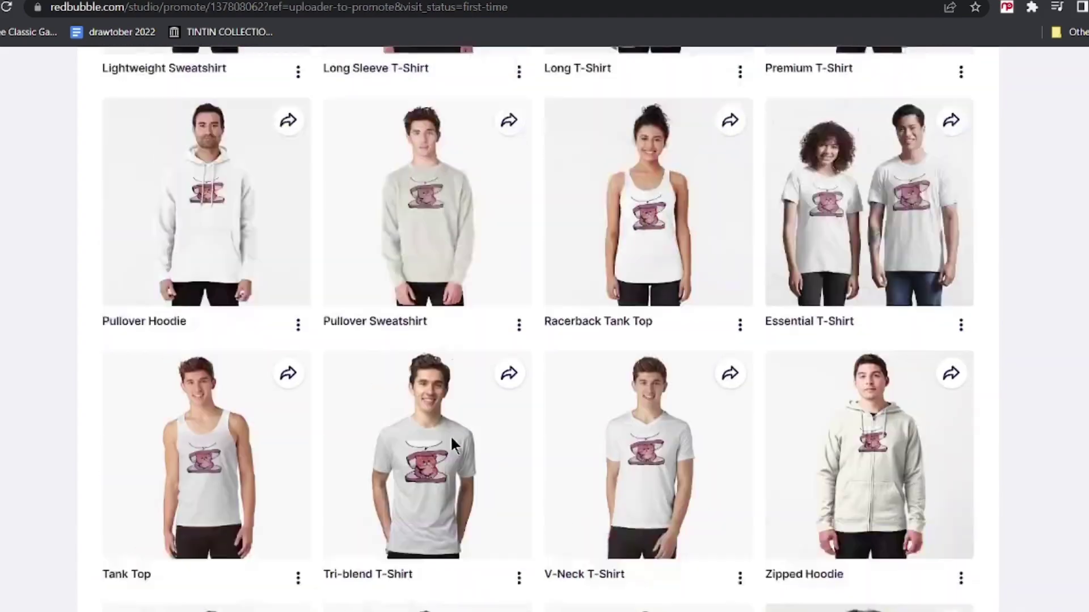
scroll(450, 435, "down", 9)
scroll(450, 434, "down", 5)
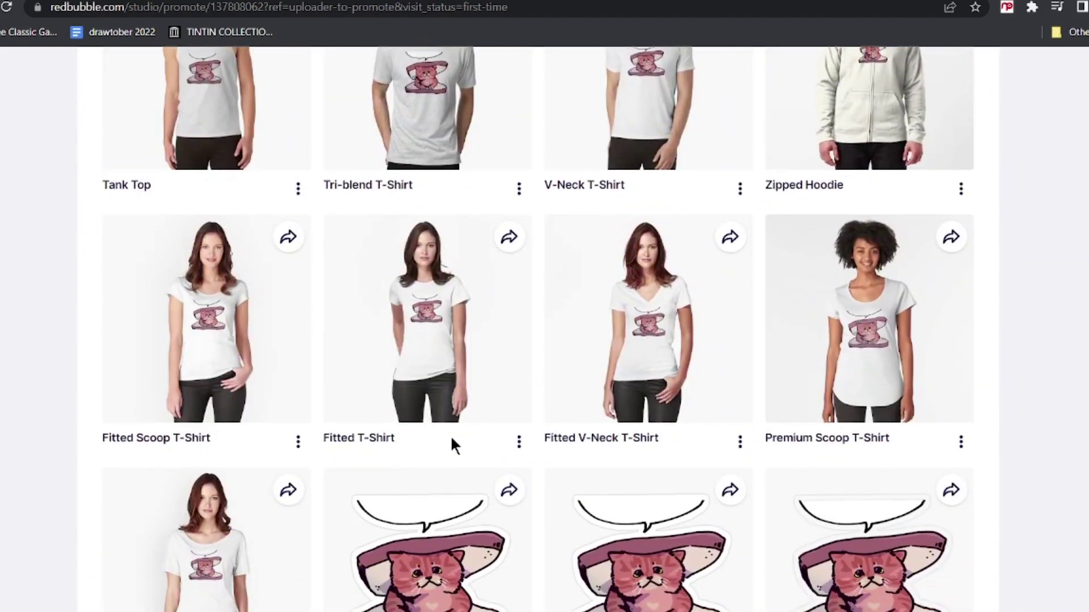
scroll(451, 435, "up", 15)
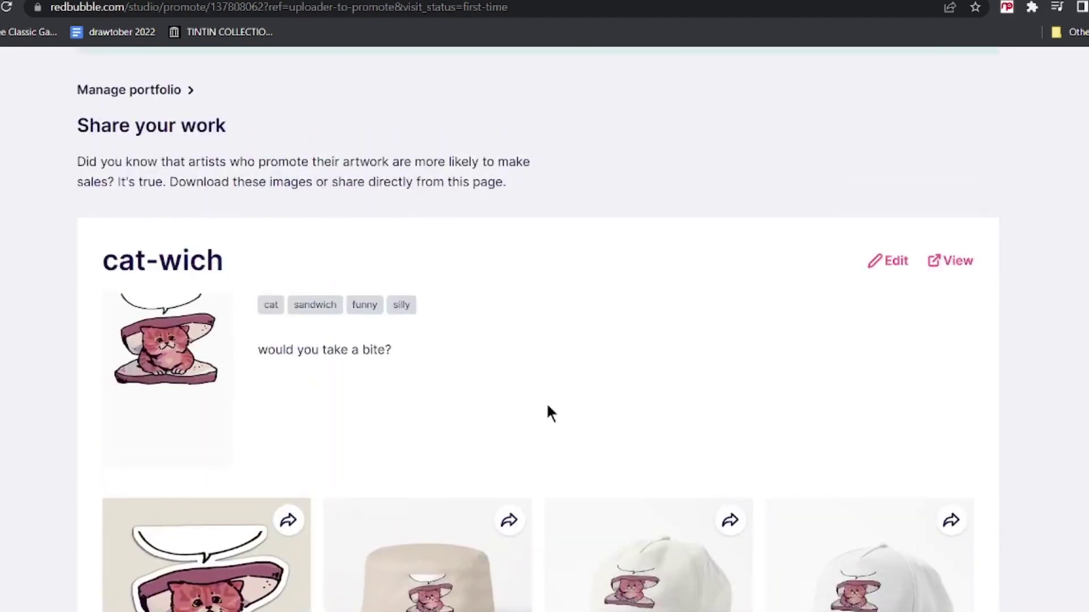
scroll(547, 309, "down", 8)
scroll(410, 373, "up", 3)
scroll(410, 373, "up", 4)
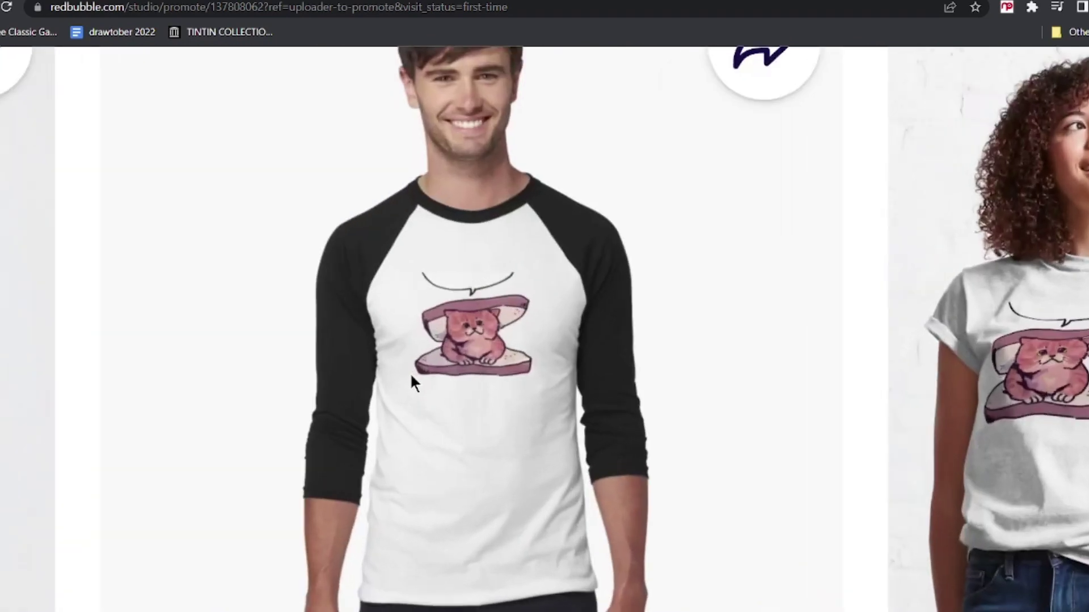
scroll(526, 304, "up", 2)
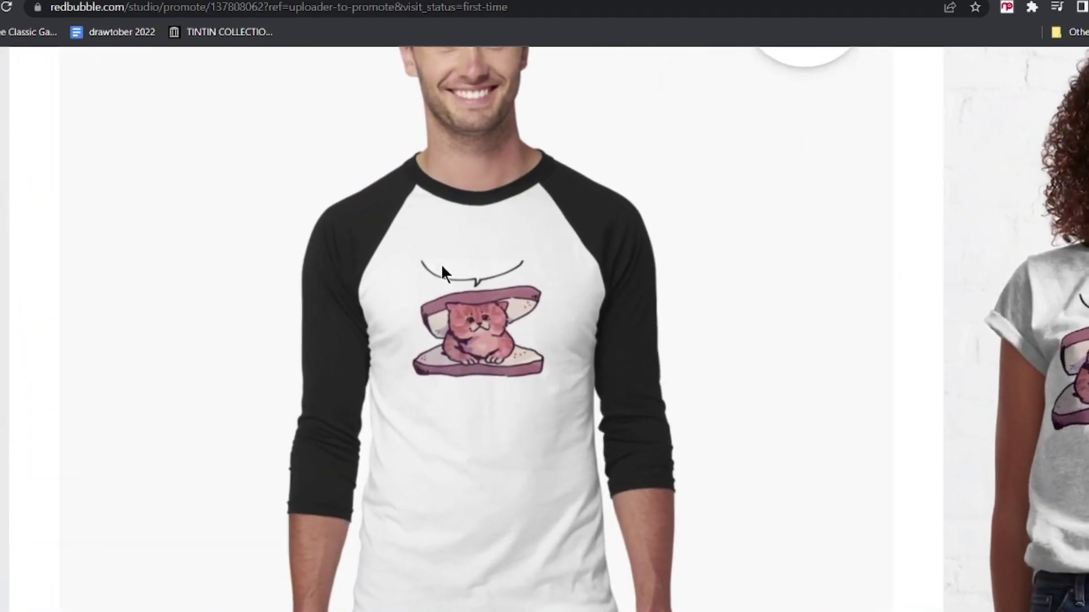
scroll(561, 308, "down", 4)
scroll(561, 308, "down", 1)
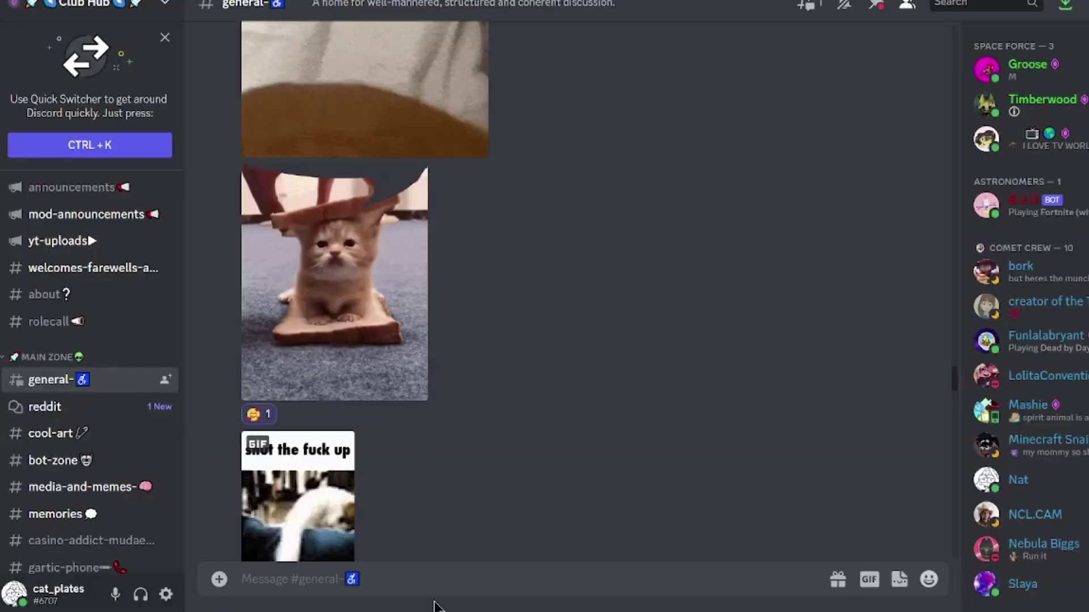
- Look through the cat GIFs posted in the general channel for drawing references
scroll(491, 428, "down", 10)
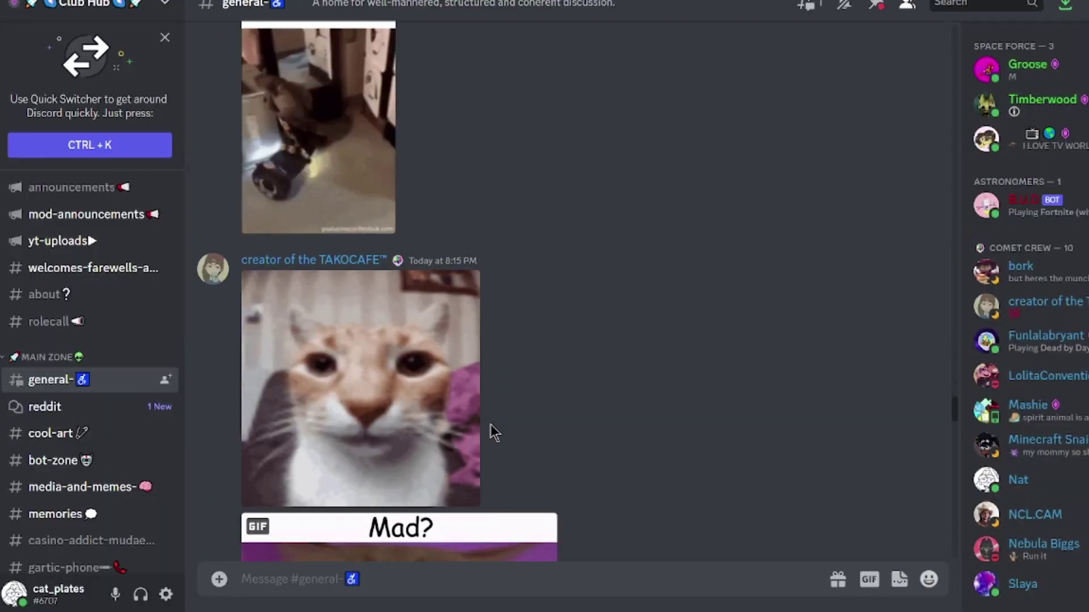
scroll(491, 425, "down", 12)
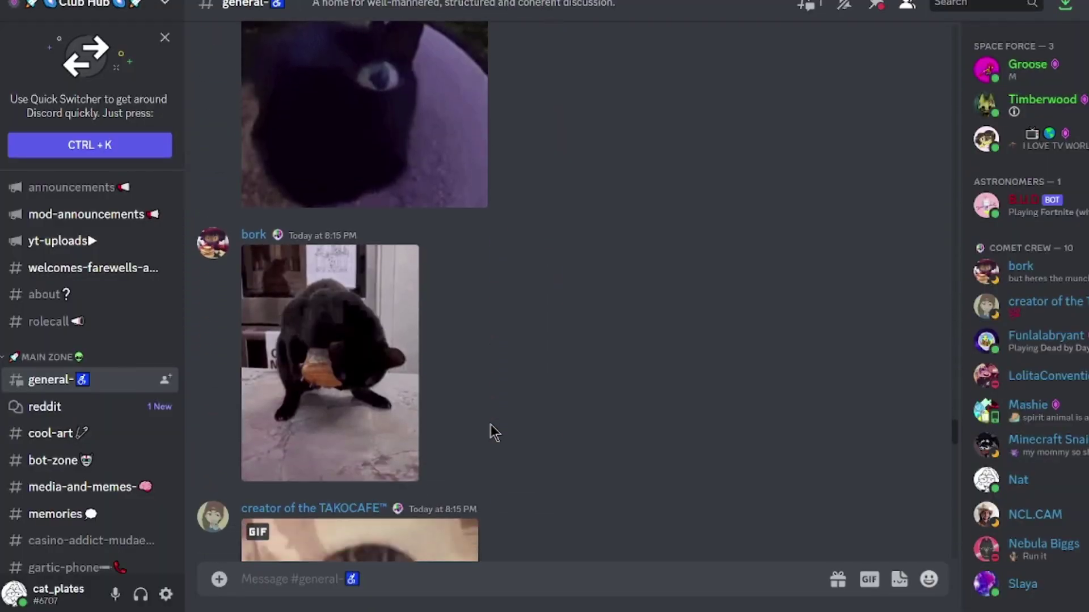
scroll(491, 428, "down", 10)
scroll(491, 428, "up", 5)
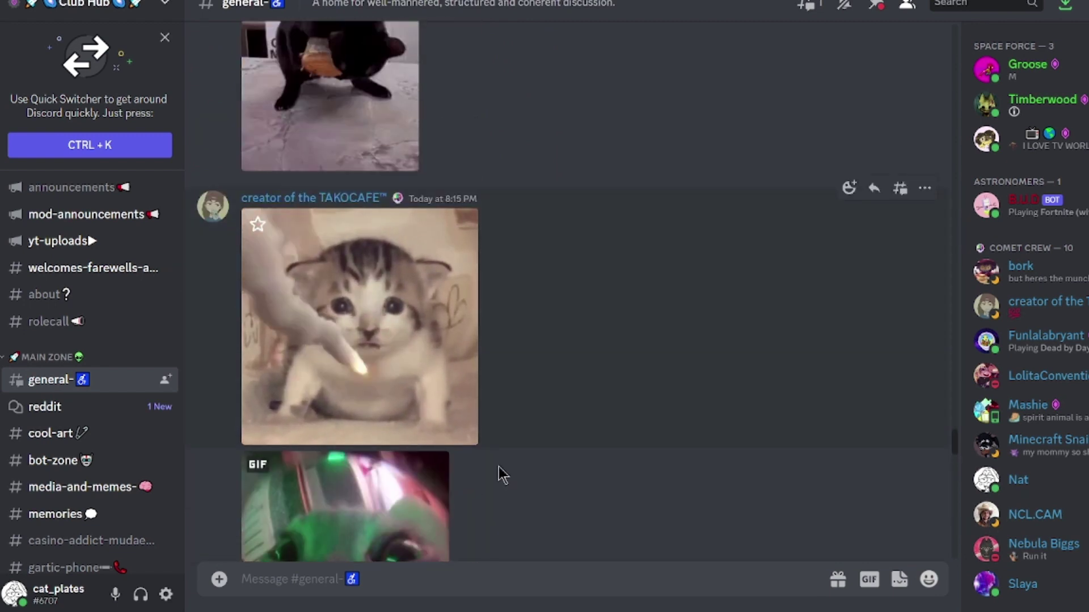
scroll(502, 475, "down", 5)
scroll(502, 474, "up", 4)
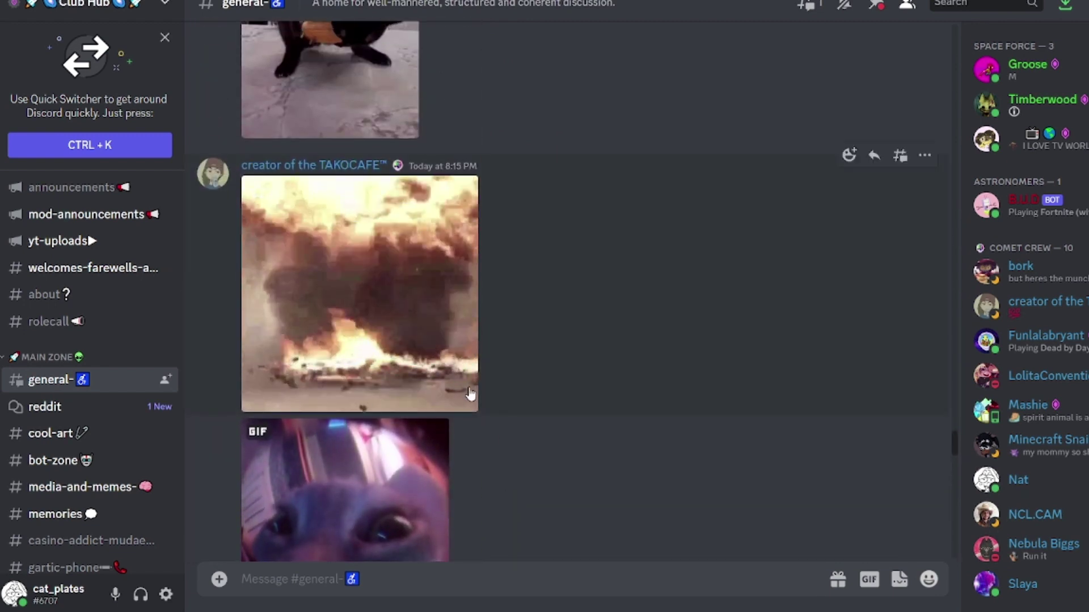
- Go through the channel's remaining cat GIFs and open the one of the tabby cat at the wooden table
scroll(472, 397, "down", 10)
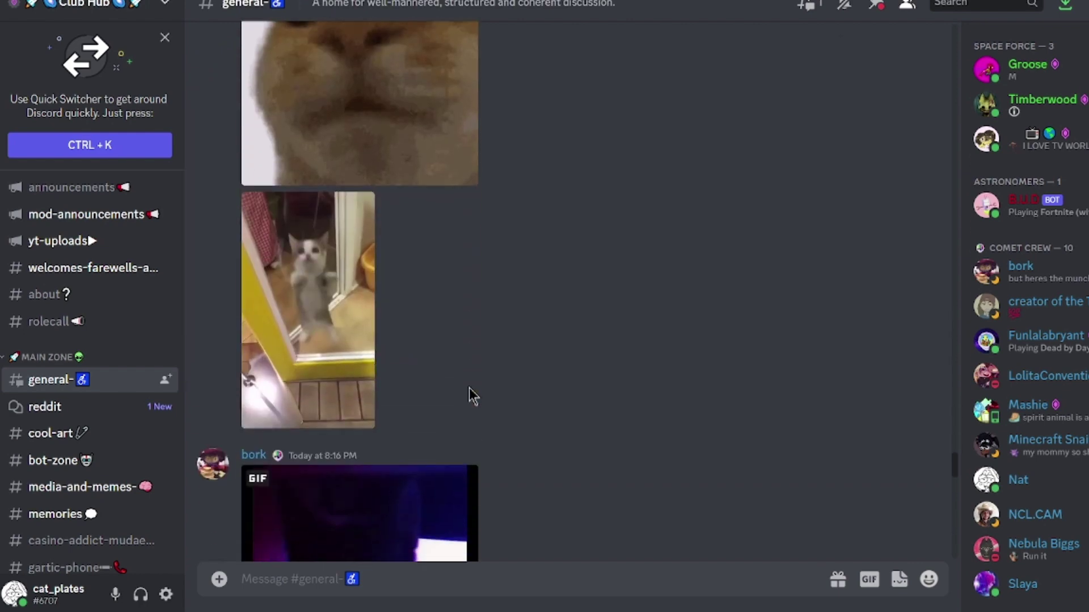
scroll(471, 395, "down", 15)
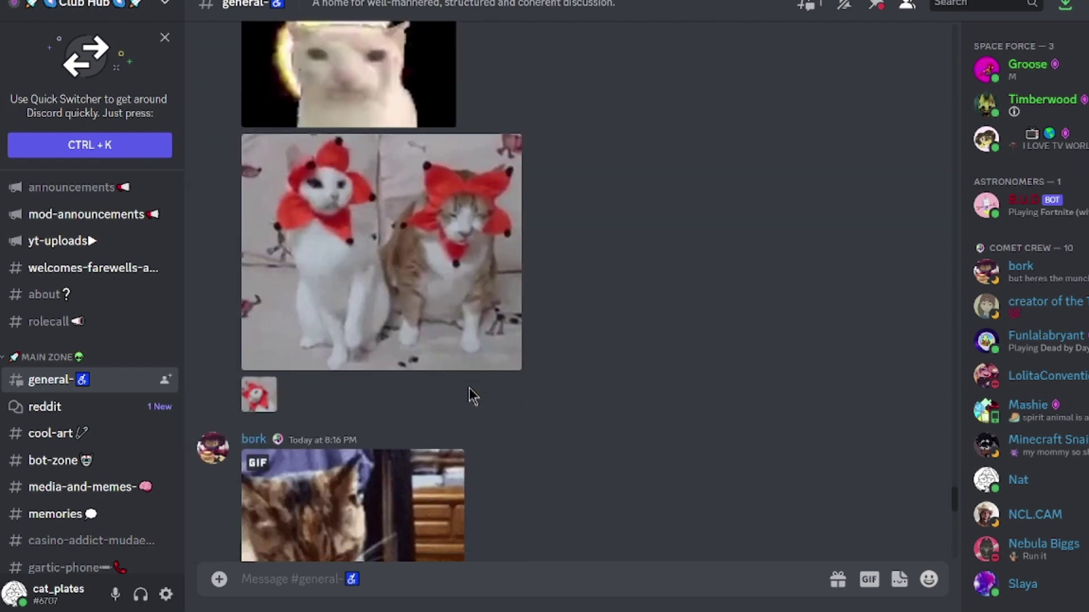
scroll(471, 395, "down", 8)
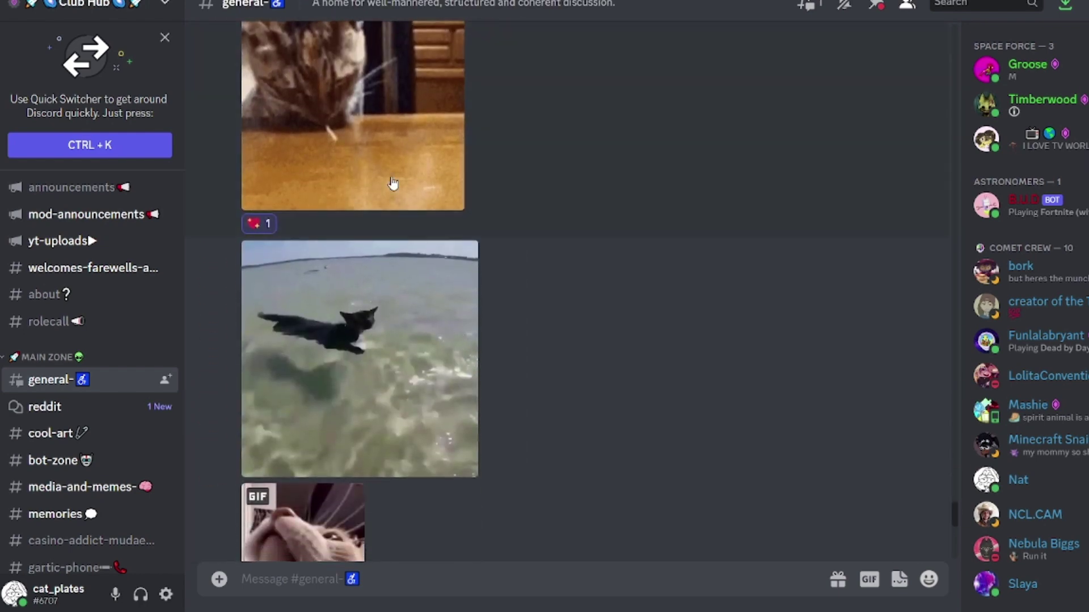
scroll(392, 182, "up", 4)
scroll(362, 308, "down", 1)
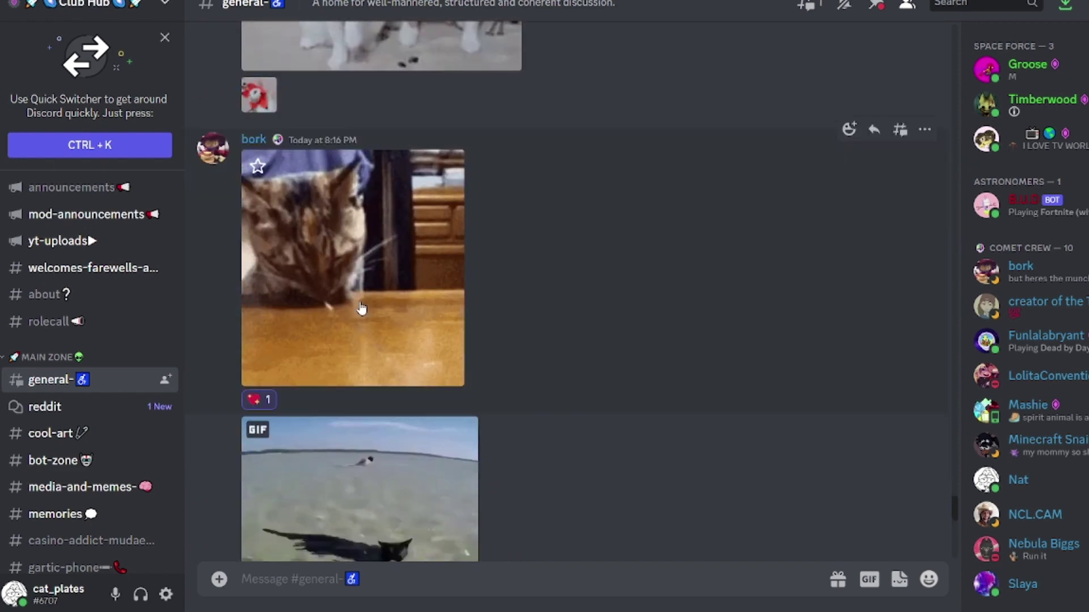
left_click(361, 309)
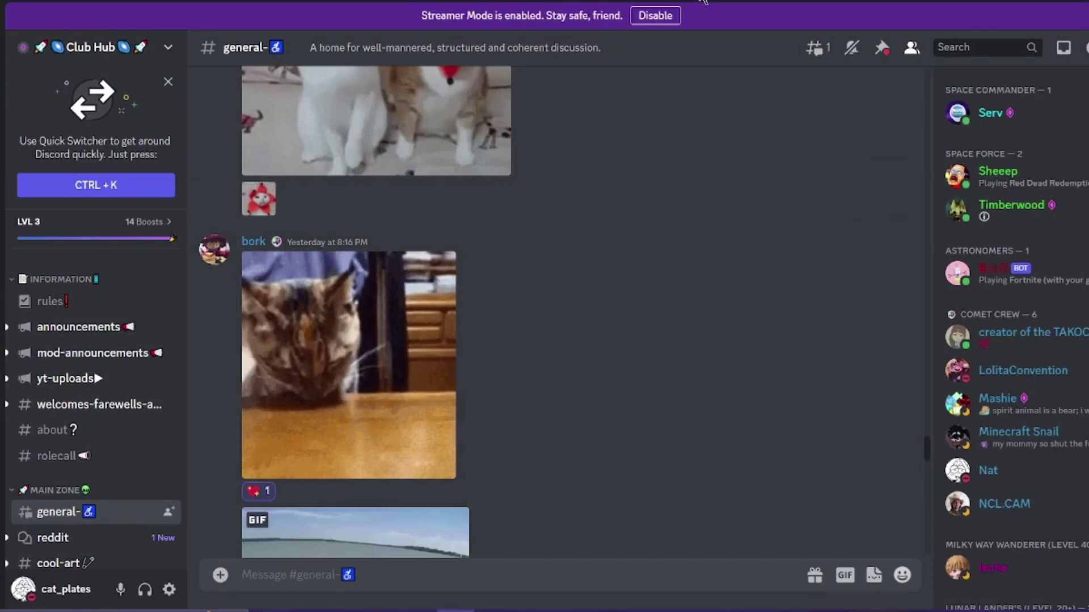
- Turn off Discord's Streamer Mode and check the tabby cat GIF again before switching to Clip Studio Paint
left_click(655, 15)
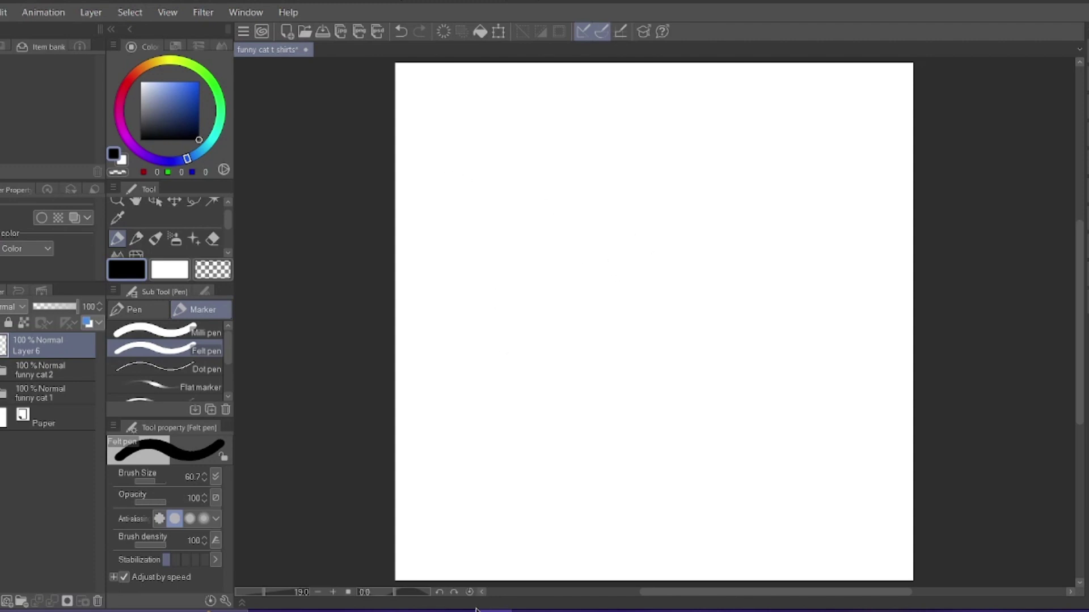
left_click(456, 610)
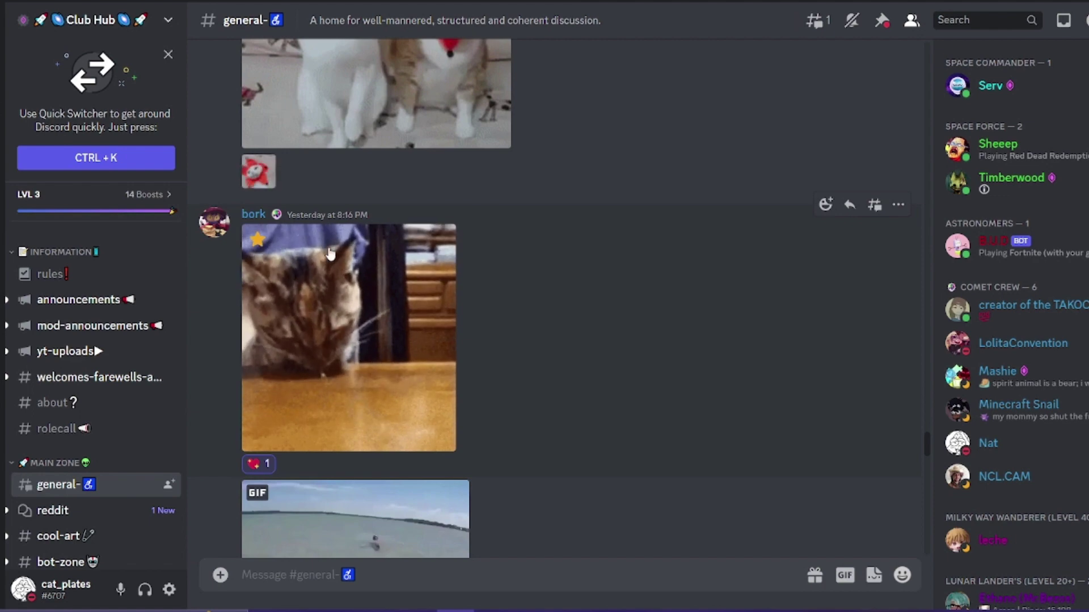
left_click(493, 610)
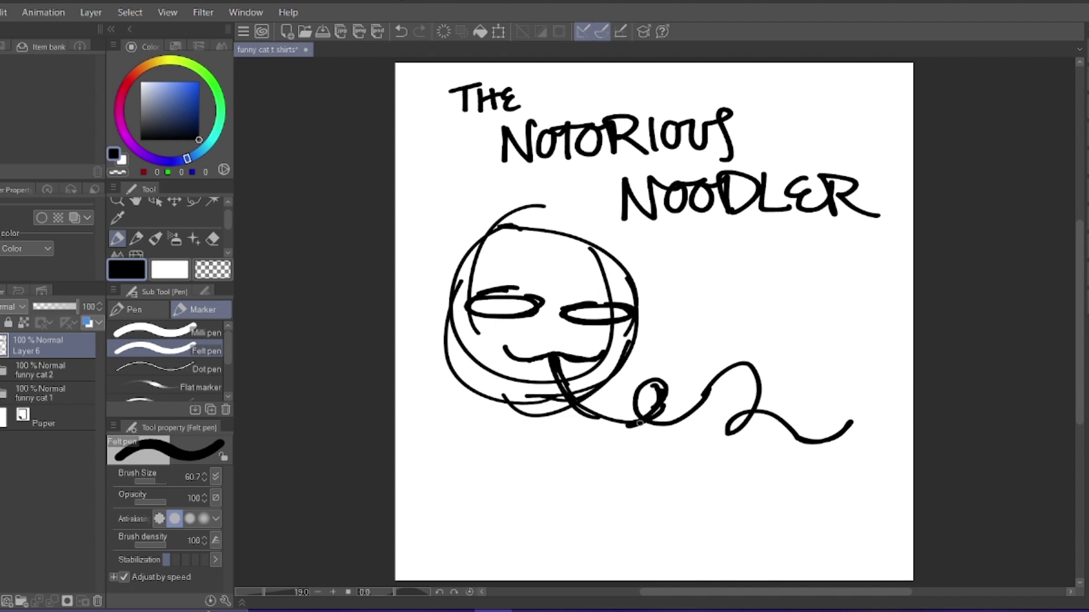
- Sketch the front legs, pointed ears and whiskers onto the Notorious Noodler cat
left_click_drag(481, 379, 471, 487)
left_click_drag(598, 398, 629, 491)
left_click_drag(471, 249, 485, 198)
left_click_drag(485, 197, 520, 227)
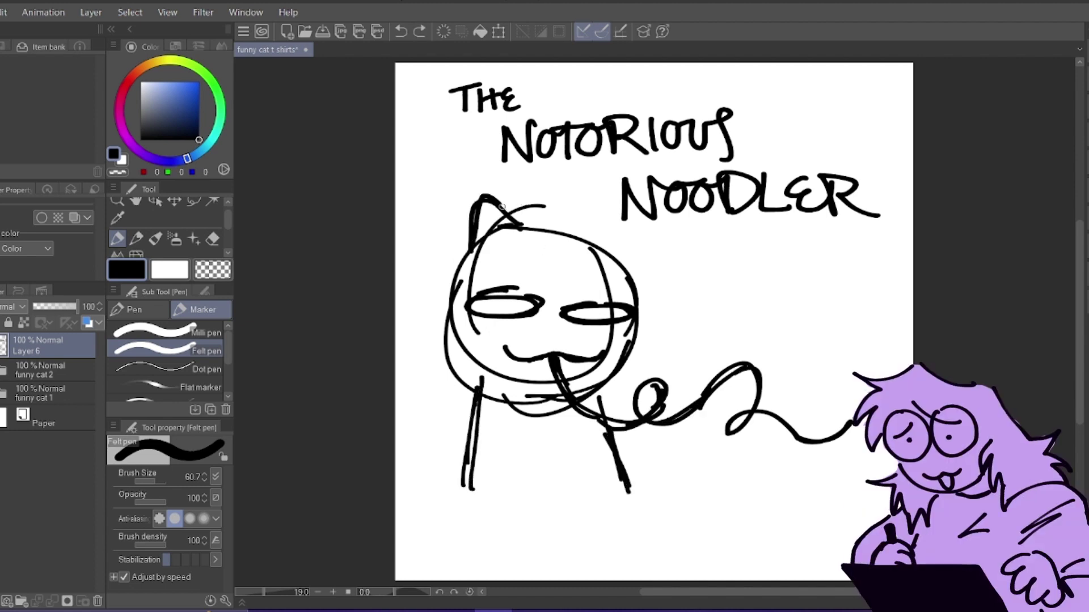
left_click_drag(475, 335, 438, 355)
left_click_drag(475, 347, 438, 378)
- Shift the whole cat sketch slightly up and left and move the title word THE nearer to it
key("m")
left_click_drag(494, 77, 511, 117)
key("ctrl+t")
left_click_drag(567, 190, 588, 212)
left_click_drag(567, 312, 554, 291)
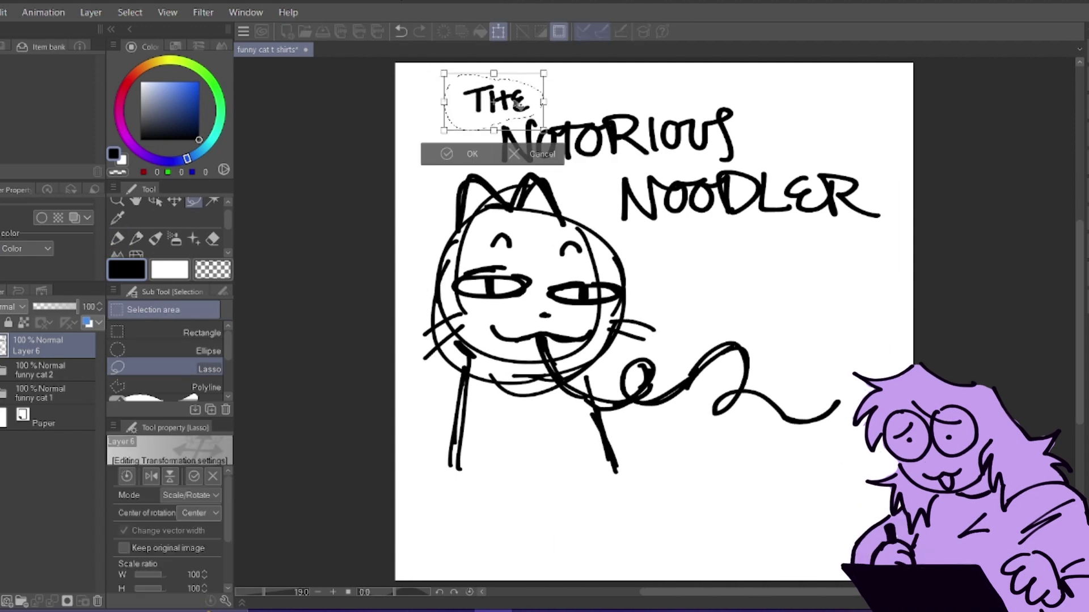
mouse_move(530, 117)
left_mouse_down()
mouse_move(696, 152)
mouse_move(530, 118)
left_mouse_up()
- Move the words NOTORIOUS and NOODLER closer together so the title forms a compact block above the cat
key("ctrl+t")
mouse_move(624, 139)
left_mouse_down()
mouse_move(633, 137)
mouse_move(610, 175)
left_mouse_up()
key("Return")
key("ctrl+t")
left_click_drag(748, 195, 724, 180)
key("Return")
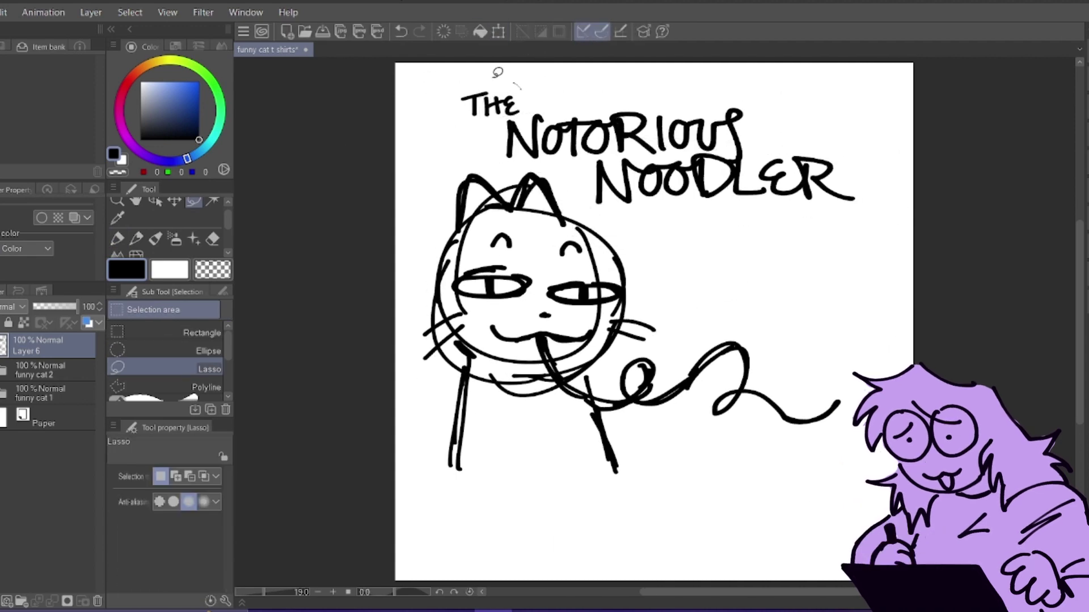
- Separate the sketched title from the cat sketch layer and add a new empty layer
key("p")
key("m")
left_click_drag(499, 79, 502, 81)
key("Delete")
key("ctrl+shift+n")
- Try lettering the title again by hand on the new layer and rearranging its words above the cat
key("p")
left_click_drag(501, 130, 501, 150)
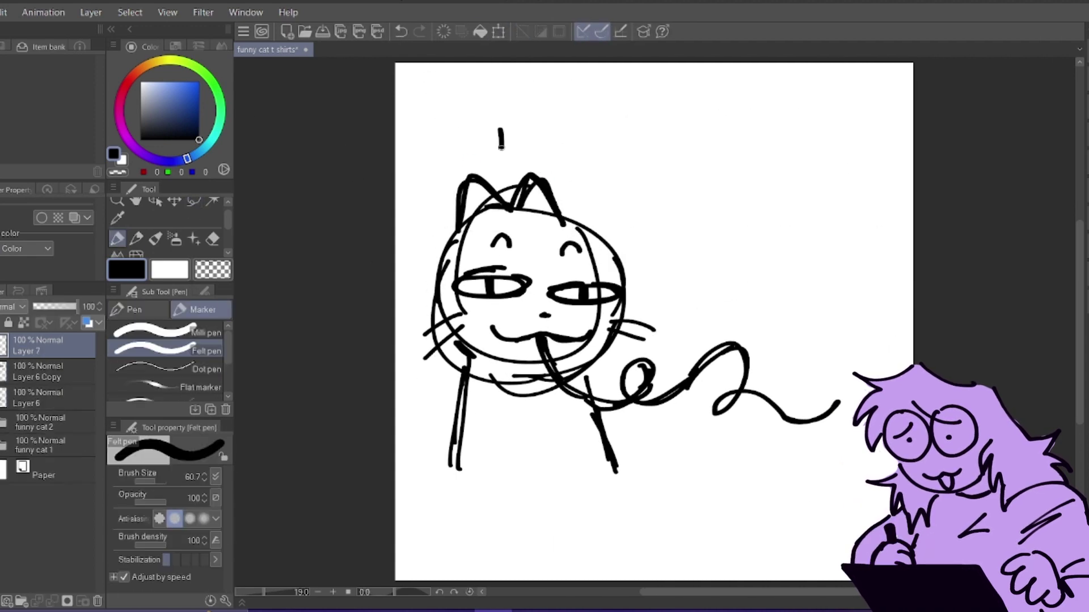
mouse_move(640, 188)
left_mouse_down()
mouse_move(640, 244)
mouse_move(814, 229)
left_mouse_up()
key("m")
mouse_move(608, 93)
left_mouse_down()
mouse_move(901, 263)
mouse_move(607, 92)
left_mouse_up()
key("ctrl+t")
left_click_drag(714, 170, 723, 198)
left_click_drag(562, 105, 519, 165)
left_click_drag(577, 140, 490, 112)
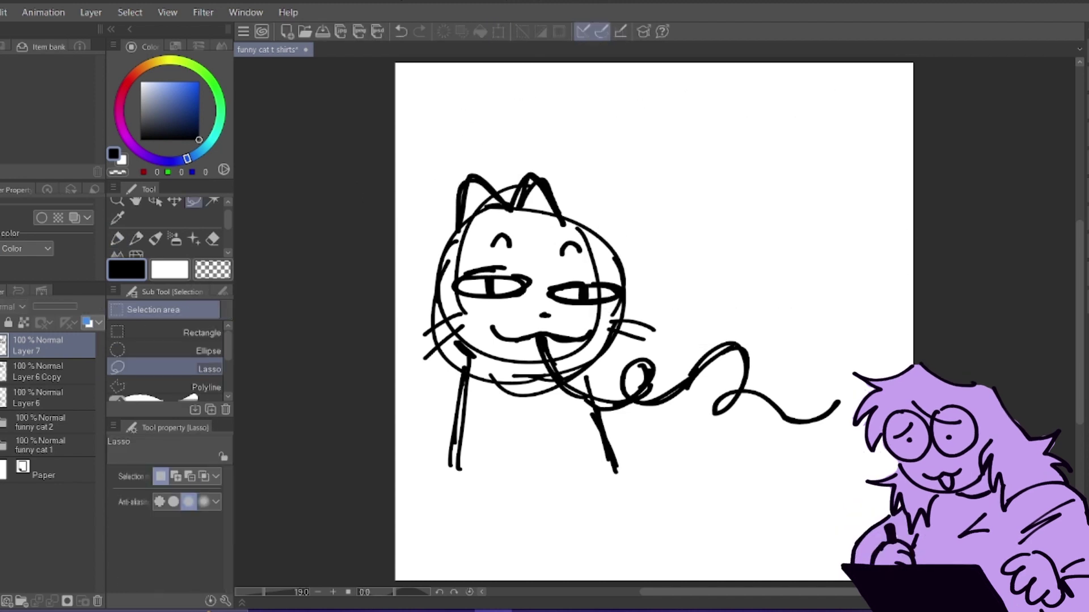
- Erase the noodle on the cat sketch layer and redraw it longer with two loops, motion marks and splash drops
left_click(48, 397)
left_click(213, 239)
mouse_move(553, 363)
left_mouse_down()
mouse_move(750, 402)
mouse_move(839, 404)
left_mouse_up()
left_click(117, 239)
left_click_drag(543, 339, 850, 389)
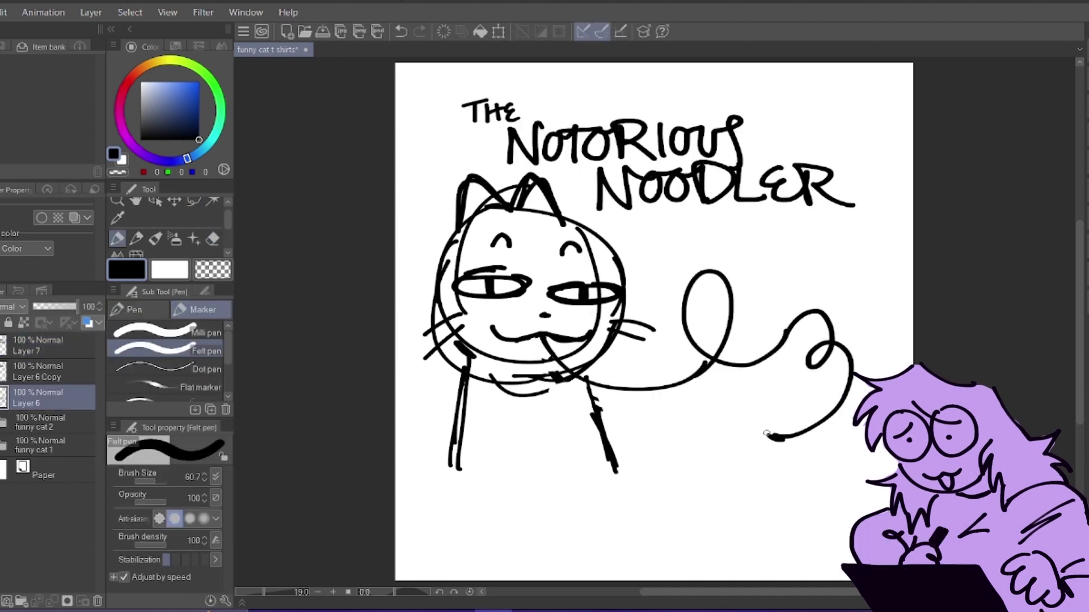
key("ctrl+z")
mouse_move(680, 387)
left_mouse_down()
mouse_move(776, 321)
mouse_move(802, 434)
left_mouse_up()
left_click_drag(610, 391, 724, 363)
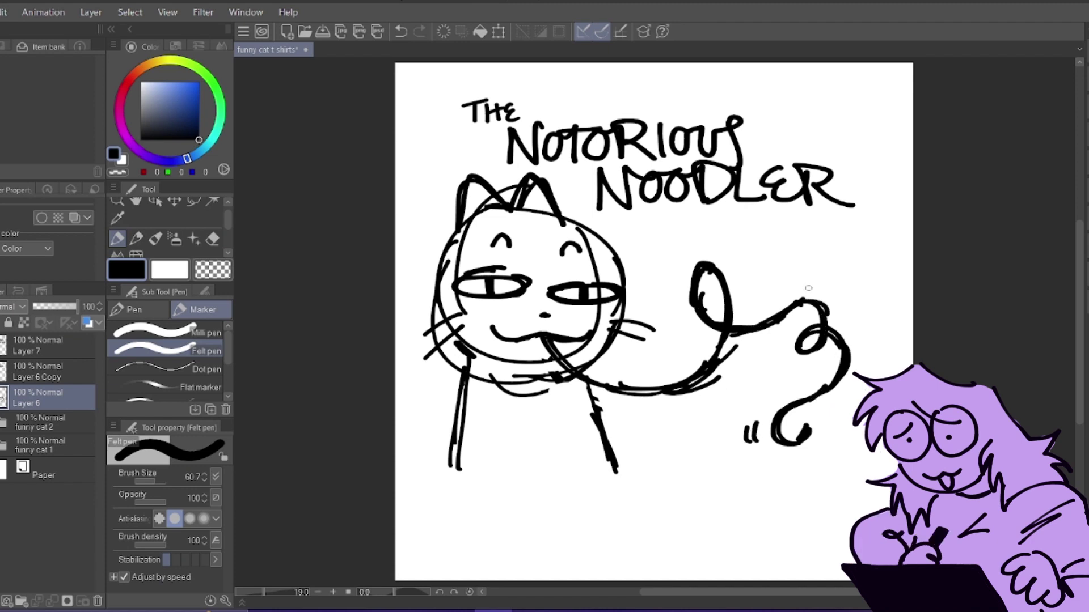
left_click_drag(833, 417, 839, 428)
left_click_drag(851, 443, 842, 465)
- Lower the opacity of the cat sketch and title sketch layers for inking
left_click(52, 307)
left_click(38, 372)
left_click(50, 308)
- Ink the cat's ears, brows, narrow eyes, nose and mouth in black on a new layer with a 69 px Felt pen
left_click_drag(407, 233, 543, 184)
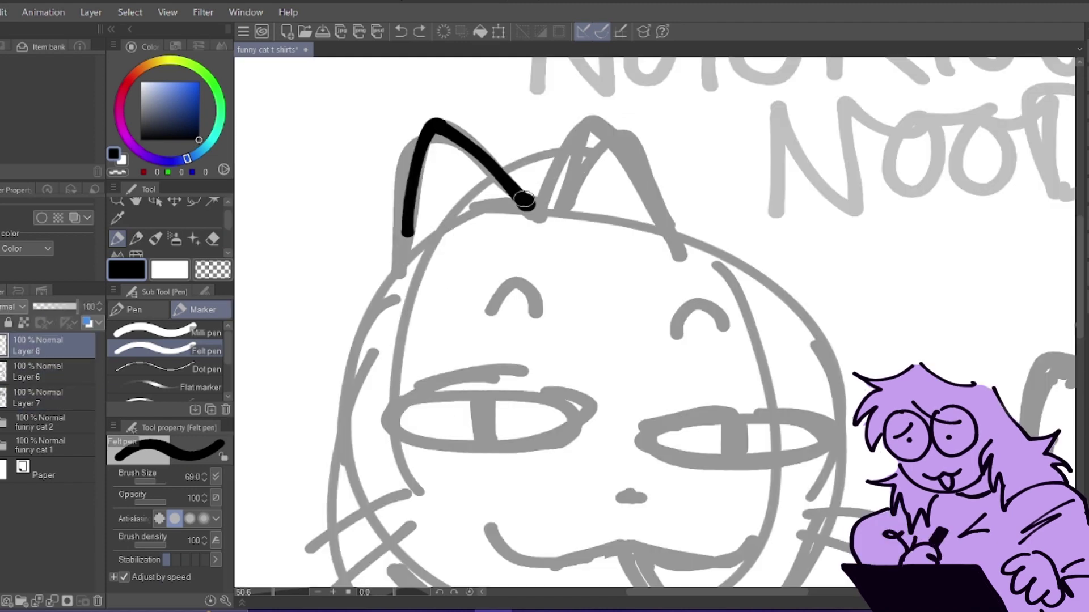
scroll(665, 197, "down", 3)
left_click_drag(678, 192, 725, 197)
mouse_move(471, 250)
left_mouse_down()
mouse_move(510, 255)
mouse_move(484, 296)
left_mouse_up()
left_click_drag(711, 271, 700, 273)
left_click_drag(728, 279, 728, 301)
left_click_drag(625, 354, 639, 354)
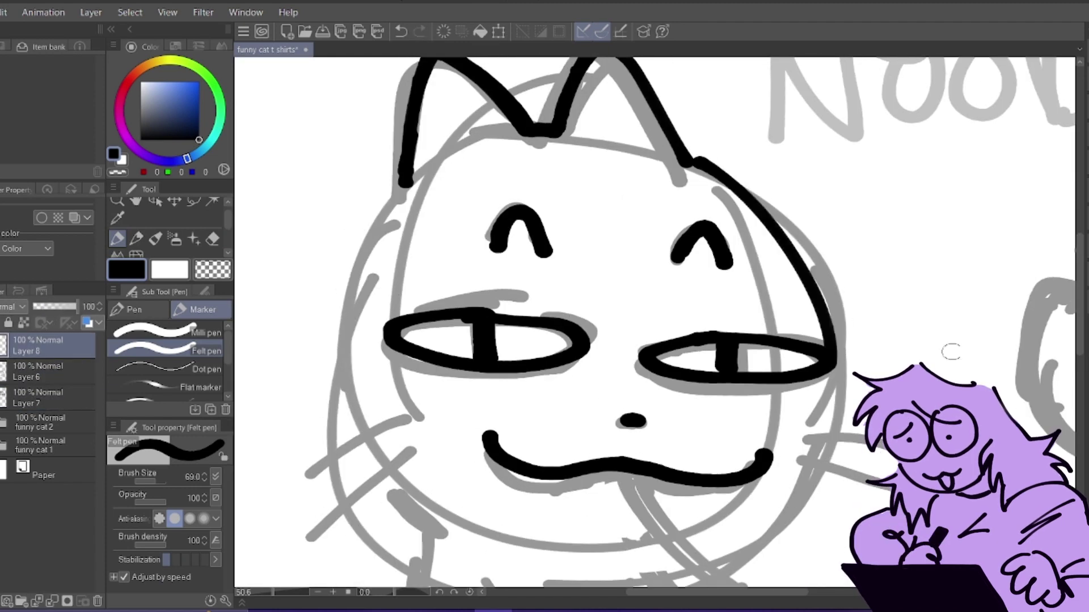
- Ink the cat's head outline, front legs and whiskers over the faded sketch
left_click_drag(403, 118, 463, 470)
scroll(462, 341, "down", 4)
left_click_drag(433, 159, 360, 486)
left_click_drag(729, 179, 826, 484)
scroll(738, 324, "up", 3)
left_click_drag(804, 284, 888, 314)
scroll(652, 323, "down", 3)
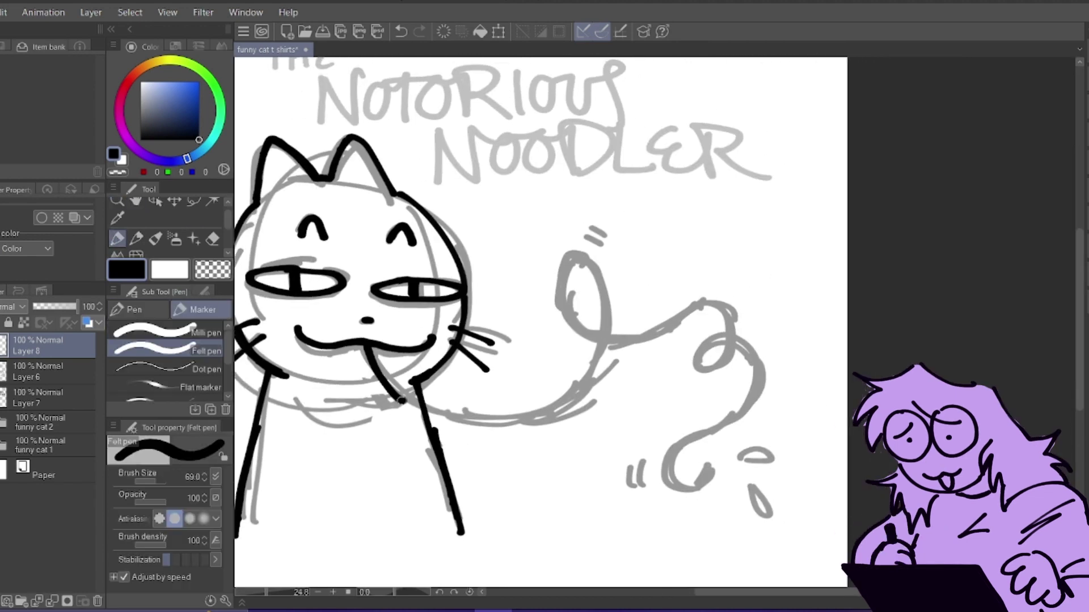
- Ink the full looping noodle on a separate layer with brush size 53 and erase the excess at its first crossing
key("ctrl+shift+n")
left_click(154, 481)
mouse_move(365, 348)
left_mouse_down()
mouse_move(414, 390)
mouse_move(754, 363)
mouse_move(703, 476)
mouse_move(627, 295)
mouse_move(723, 342)
left_mouse_up()
key("ctrl+z")
key("ctrl+shift+n")
key("ctrl+z")
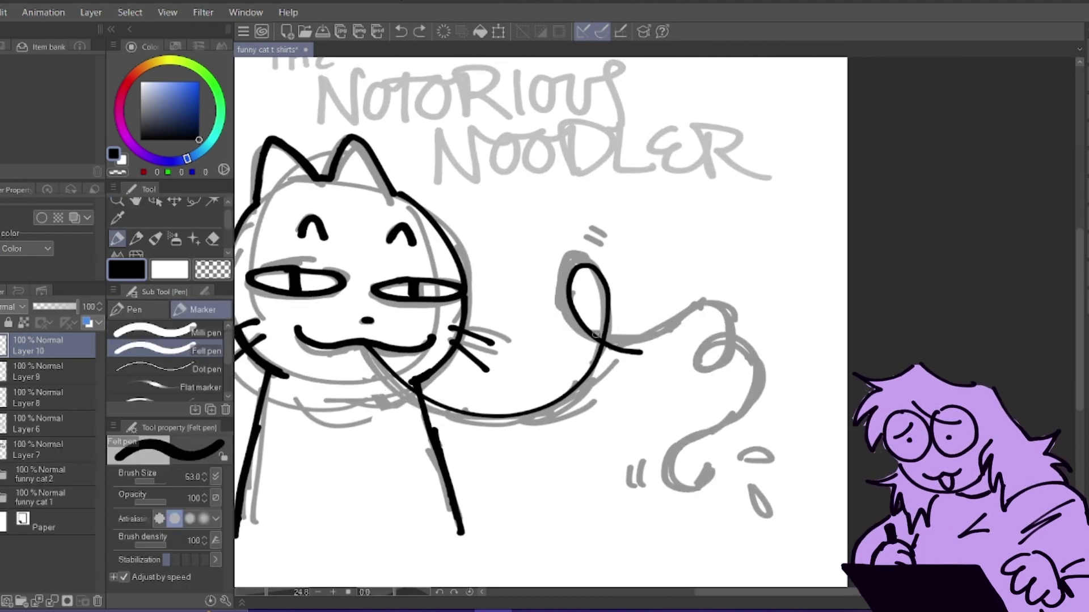
left_click_drag(596, 334, 710, 461)
key("e")
left_click(155, 484)
left_click_drag(618, 348, 594, 339)
- Select the entire noodle by auto-selecting the empty area of its layer and inverting the selection
key("w")
left_click(615, 340)
left_click(375, 354)
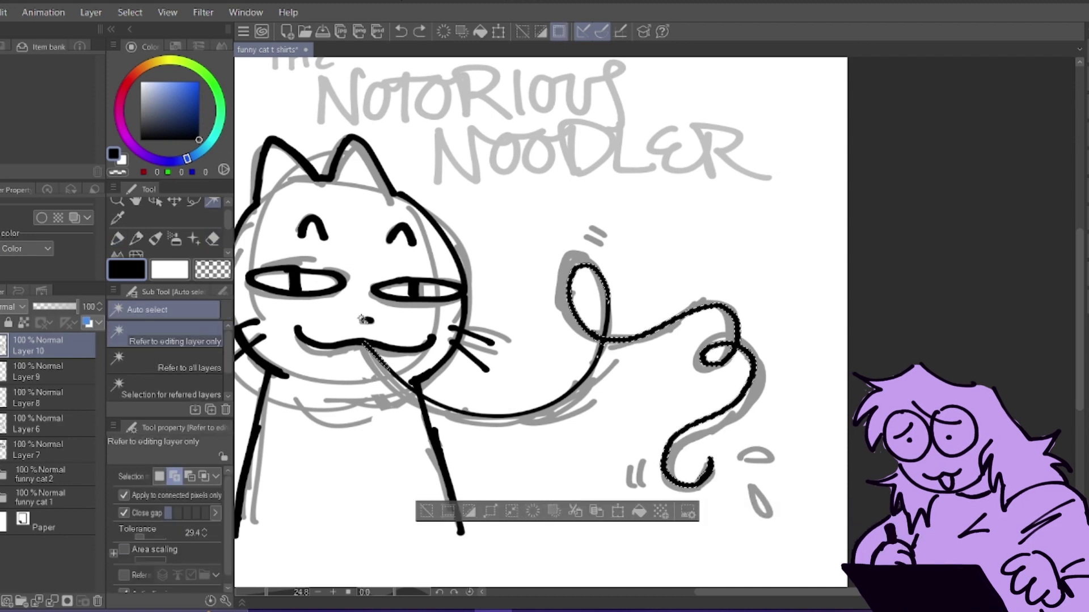
key("ctrl+d")
left_click(362, 320)
left_click(540, 31)
- Add a layer beneath the noodle ink, shrink the noodle selection and fill it with light blue
key("ctrl+shift+n")
left_click_drag(46, 345, 46, 374)
left_click(170, 82)
left_click(511, 511)
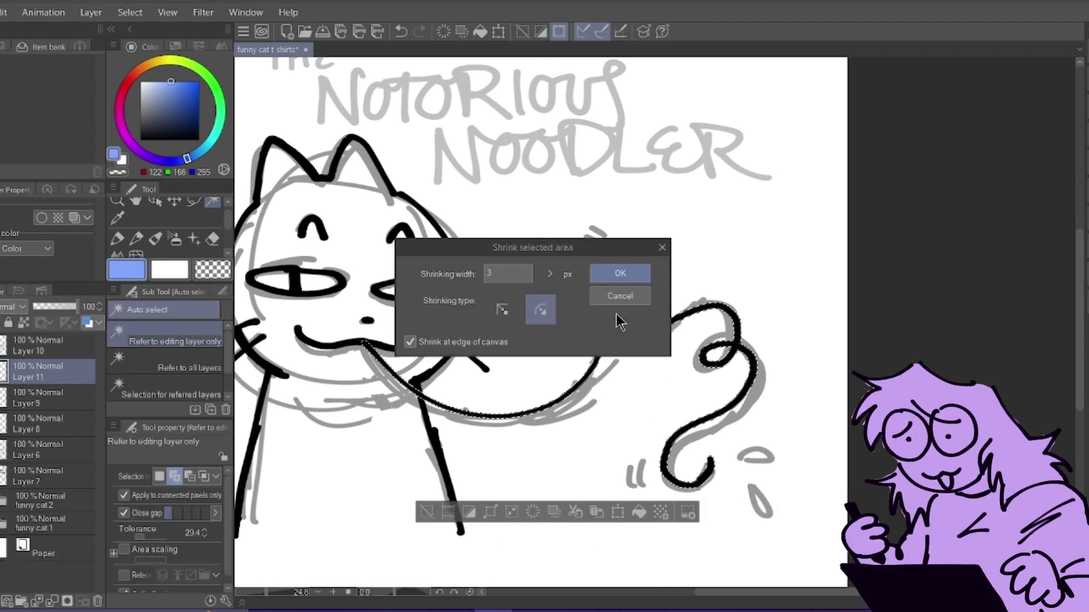
left_click(619, 273)
left_click(639, 511)
left_click(426, 511)
- Refill the noodle layers to make a white noodle with a black outline
left_click(38, 346)
left_click(479, 31)
left_click(38, 371)
left_click(199, 140)
left_click(479, 32)
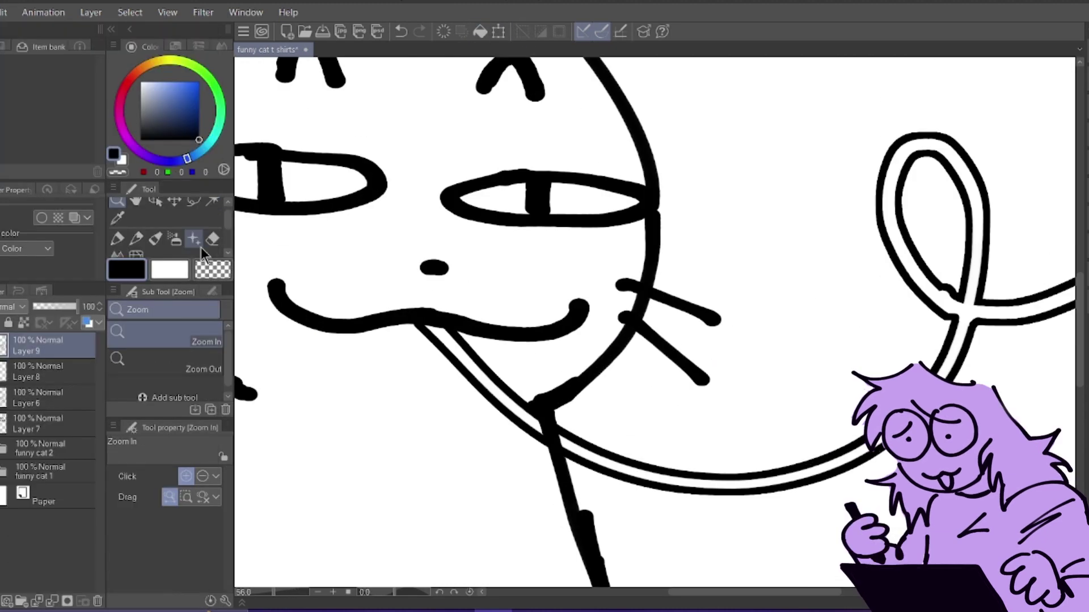
- Redraw and erase the outlines at both noodle crossings so one strand passes over the other
key("p")
key("ctrl+plus")
key("ctrl+plus")
left_click_drag(391, 247, 462, 285)
key("e")
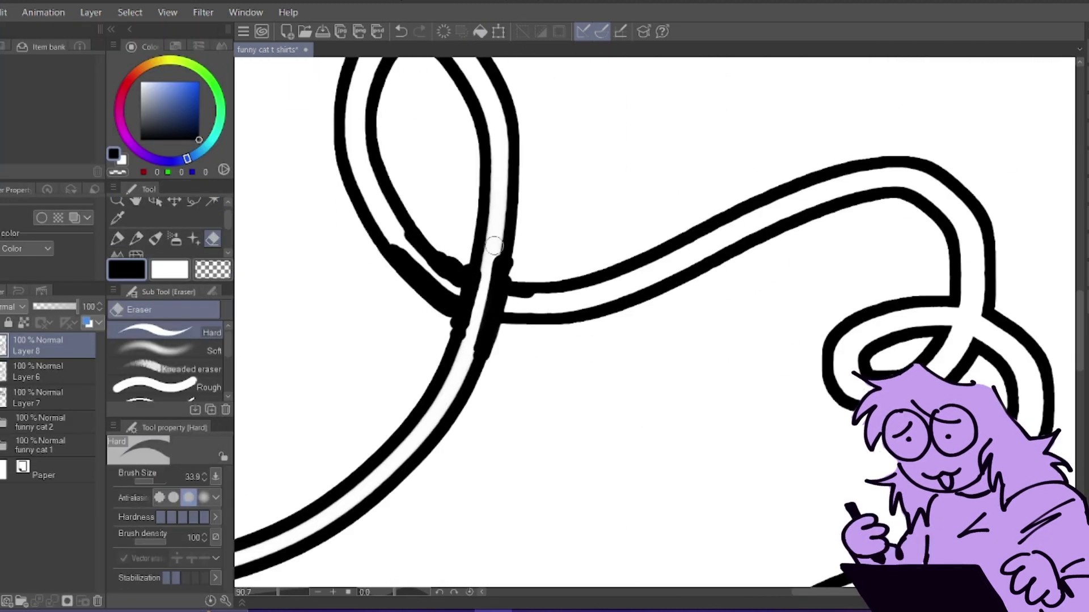
left_click_drag(507, 238, 457, 361)
left_click_drag(458, 285, 402, 241)
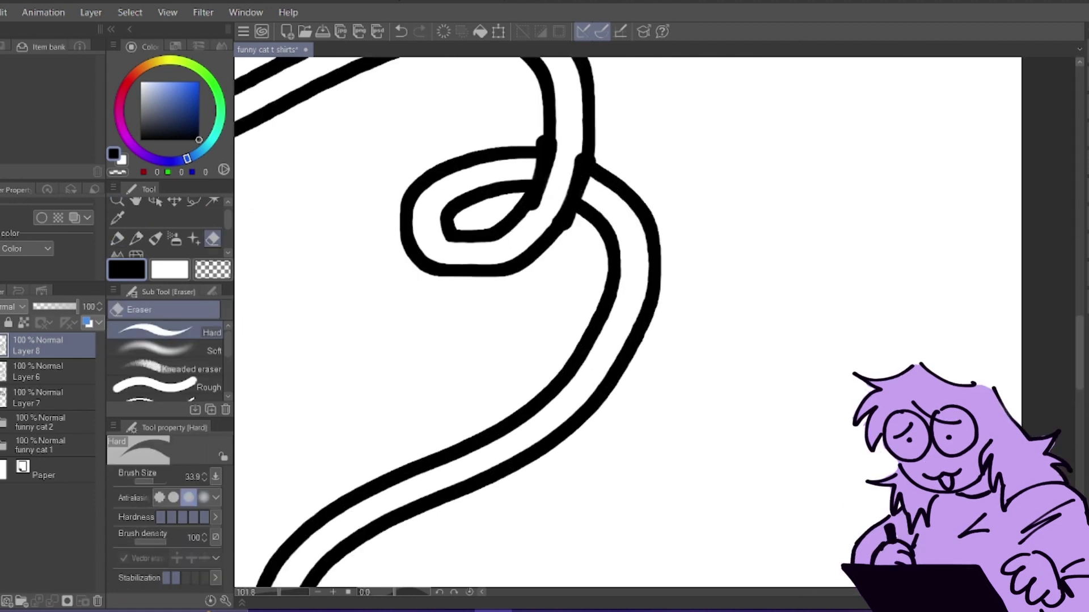
left_click_drag(555, 218, 425, 252)
mouse_move(524, 279)
left_mouse_down()
mouse_move(482, 254)
mouse_move(482, 339)
left_mouse_up()
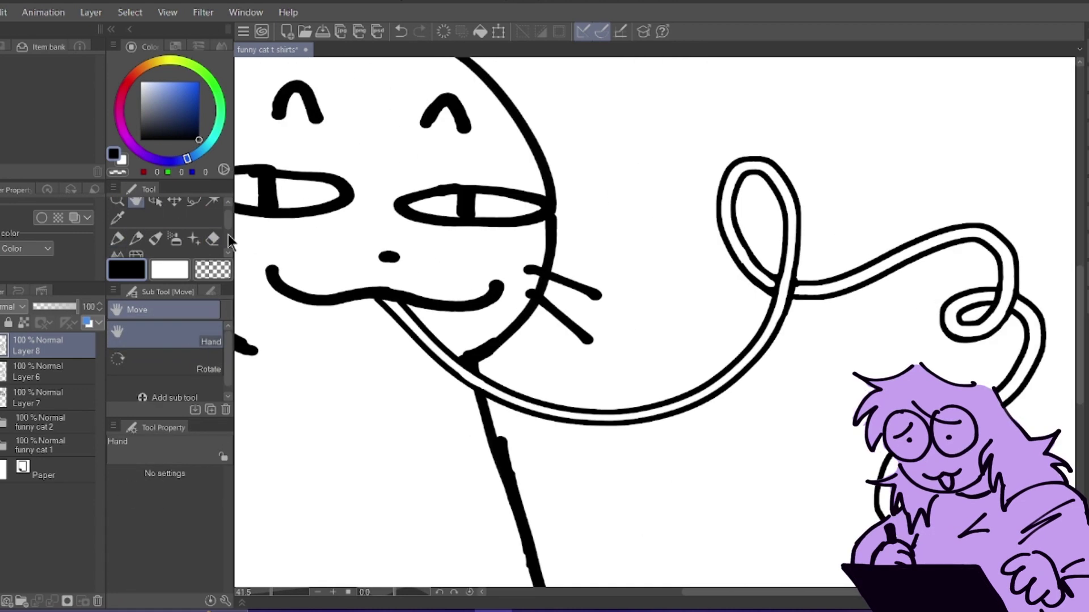
- Clean up the cat's neck where the noodle crosses it and redraw the right leg
key("p")
key("e")
left_click_drag(472, 296, 516, 445)
- Select the cat's ears with the lasso and move them slightly down onto the head
left_click_drag(1079, 376, 1079, 357)
key("ctrl+t")
left_click_drag(403, 147, 403, 156)
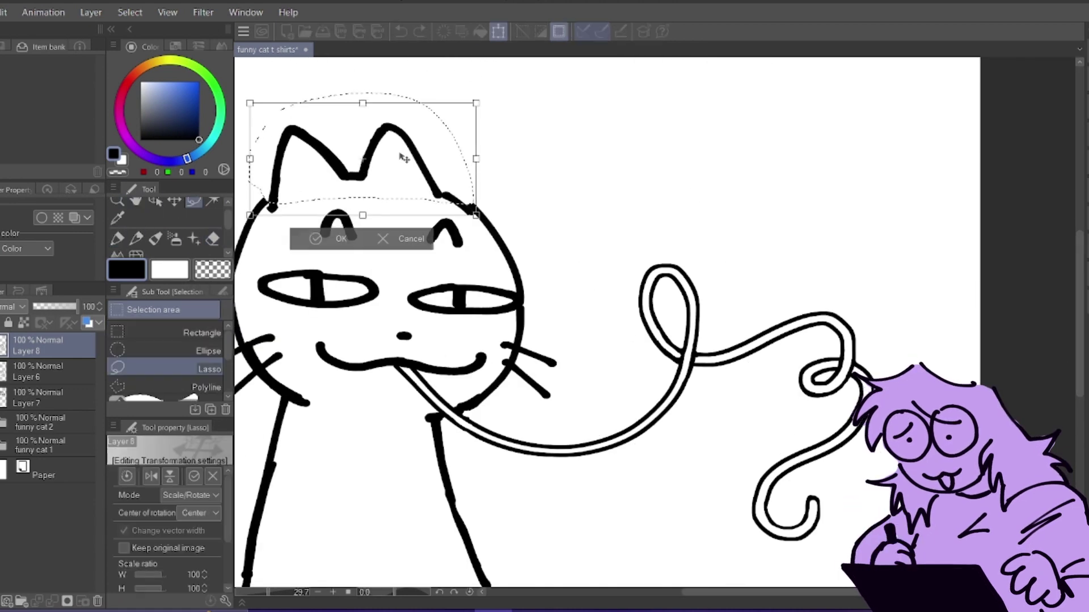
key("Return")
key("ctrl+d")
- Tidy the joints between the ears, head outline and legs by redrawing and erasing uneven ink
key("e")
key("p")
mouse_move(409, 352)
left_mouse_down()
mouse_move(392, 353)
mouse_move(340, 418)
left_mouse_up()
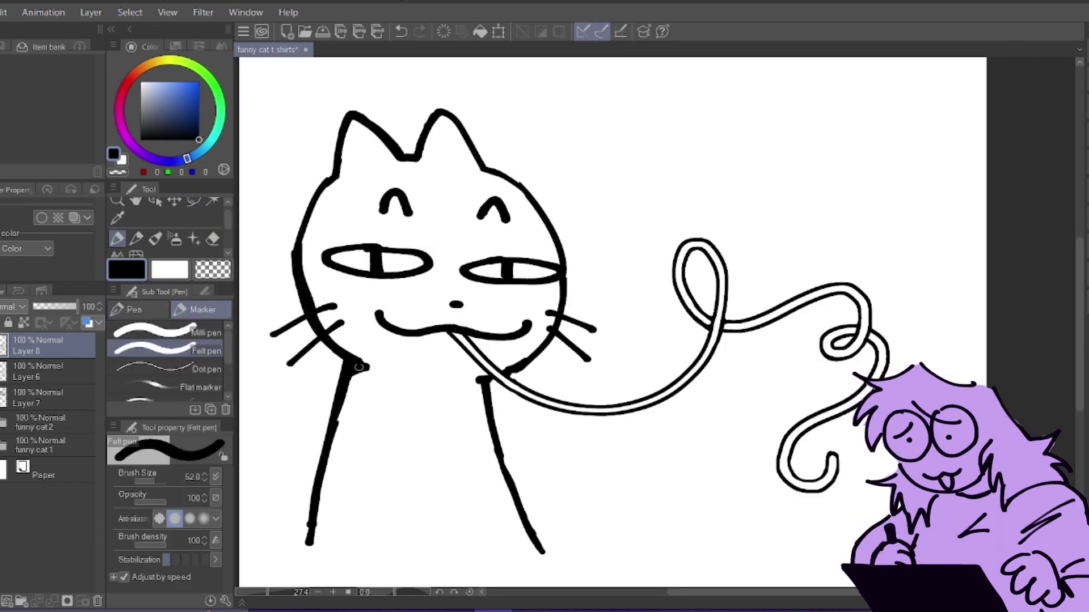
key("e")
key("ctrl+space")
left_click_drag(513, 379, 562, 379)
key("e")
key("ctrl+space")
left_click_drag(457, 221, 285, 206)
- Transform a lassoed part of the cat's line art and ink the motion marks and drops around the noodle
key("m")
mouse_move(553, 301)
left_mouse_down()
mouse_move(505, 279)
mouse_move(559, 295)
left_mouse_up()
key("ctrl+t")
key("Return")
key("ctrl+space")
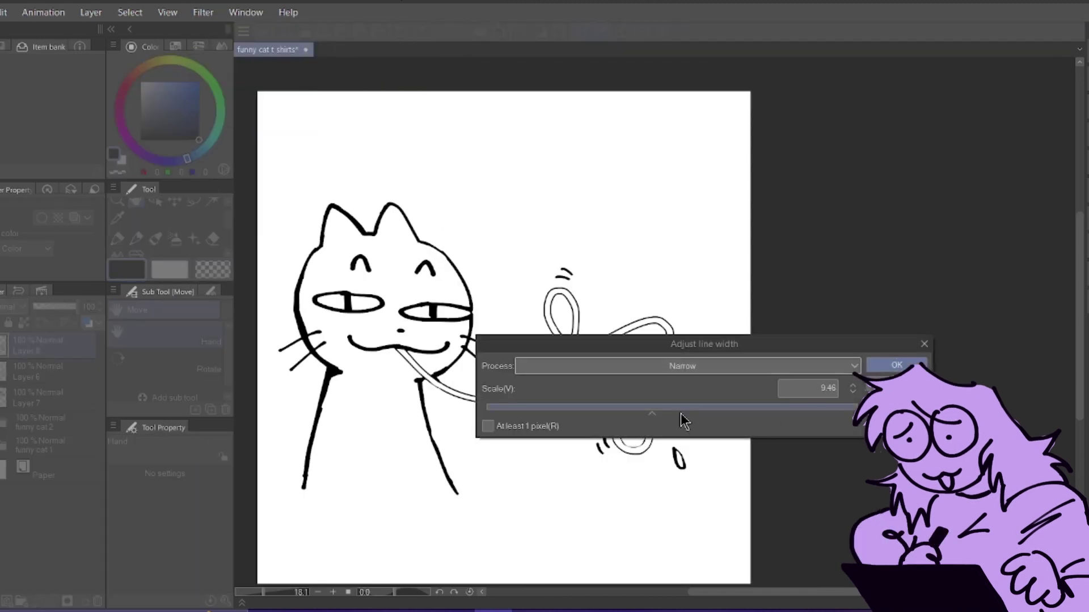
- Adjust the line width of the cat and noodle ink with a process other than Narrow
left_click(653, 366)
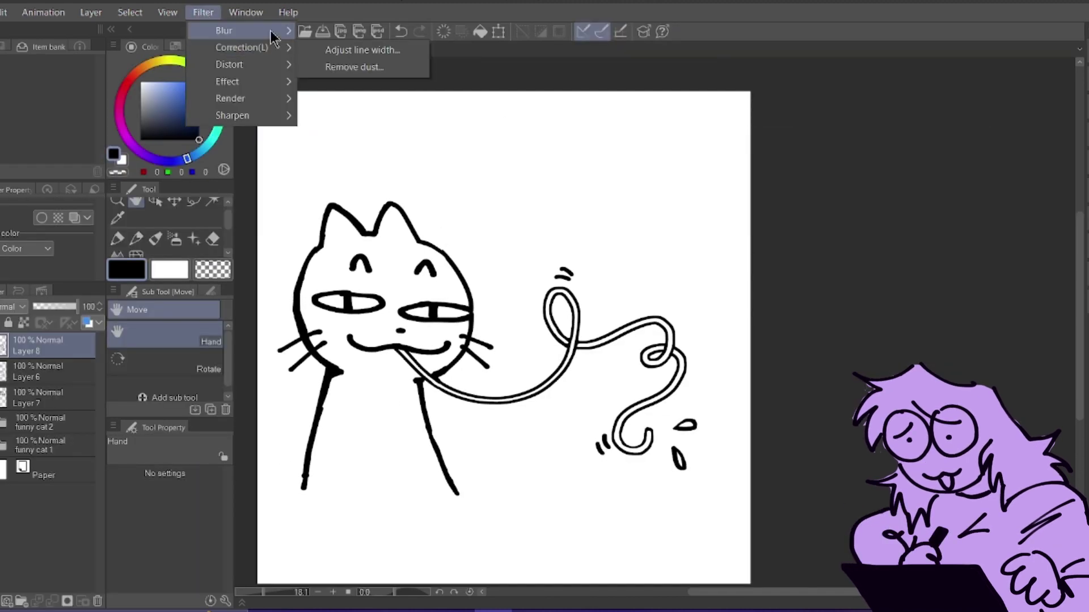
key("Escape")
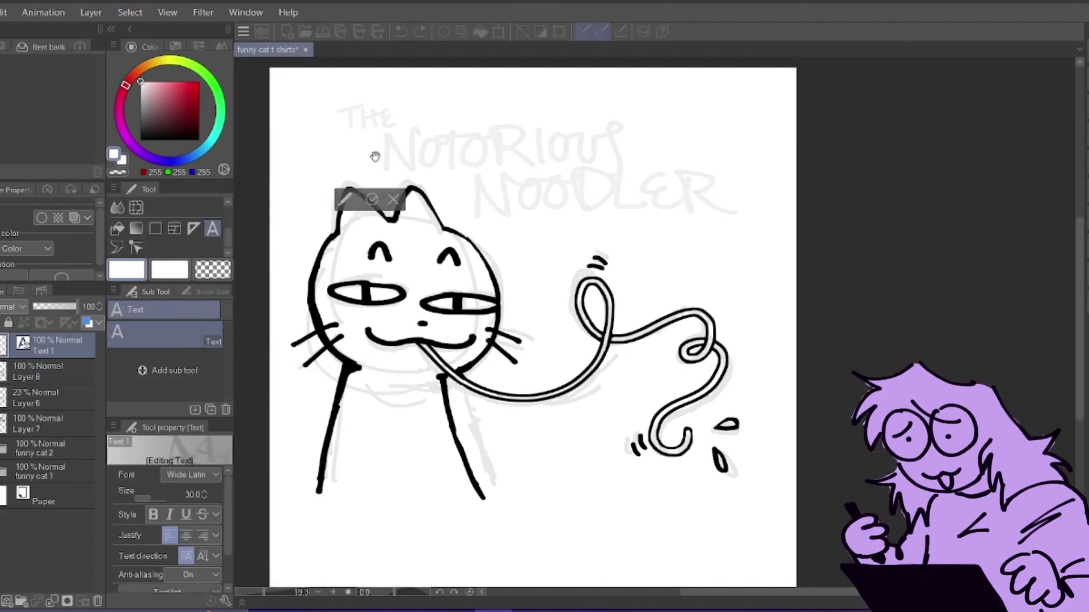
- Try other fonts from the font list on the title text "The" and "NOTORIOUS NOODLER"
left_click(191, 475)
scroll(142, 318, "up", 5)
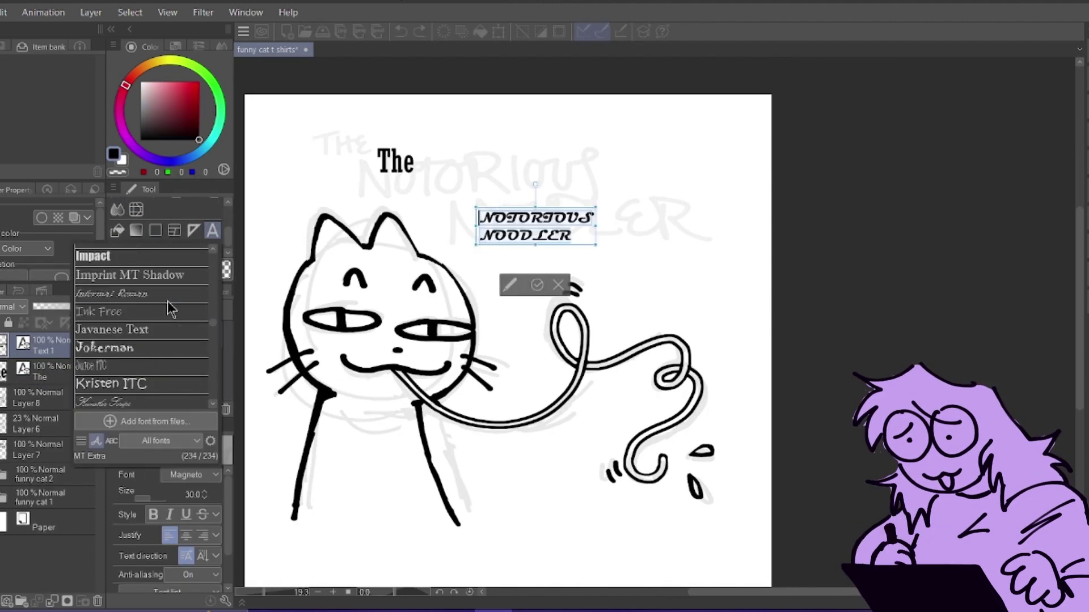
left_click(168, 311)
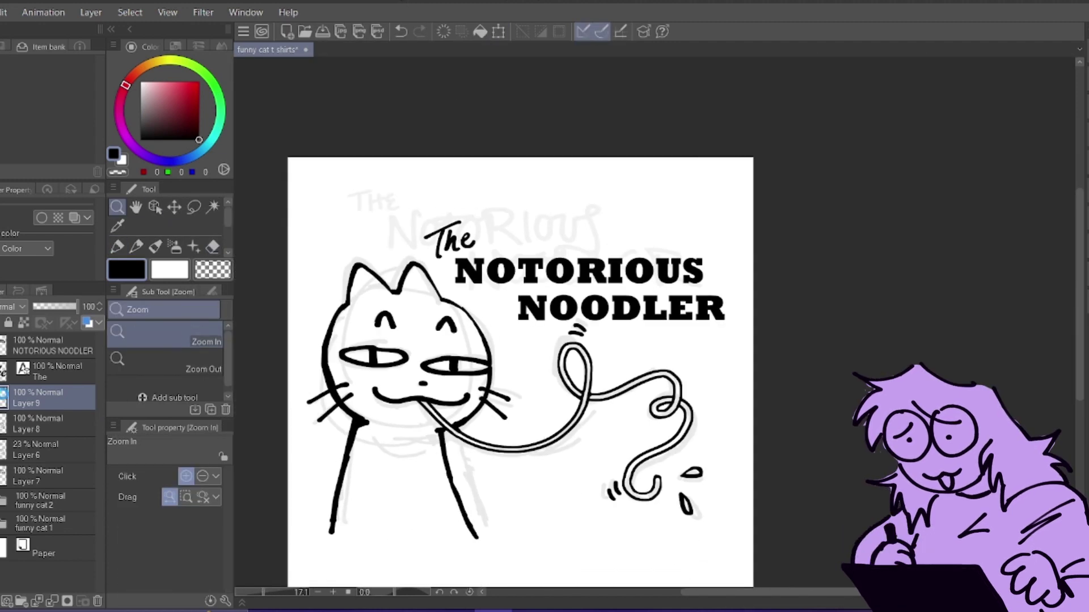
- Duplicate the NOTORIOUS NOODLER lettering layer to make a drop shadow behind the title
left_click(553, 367)
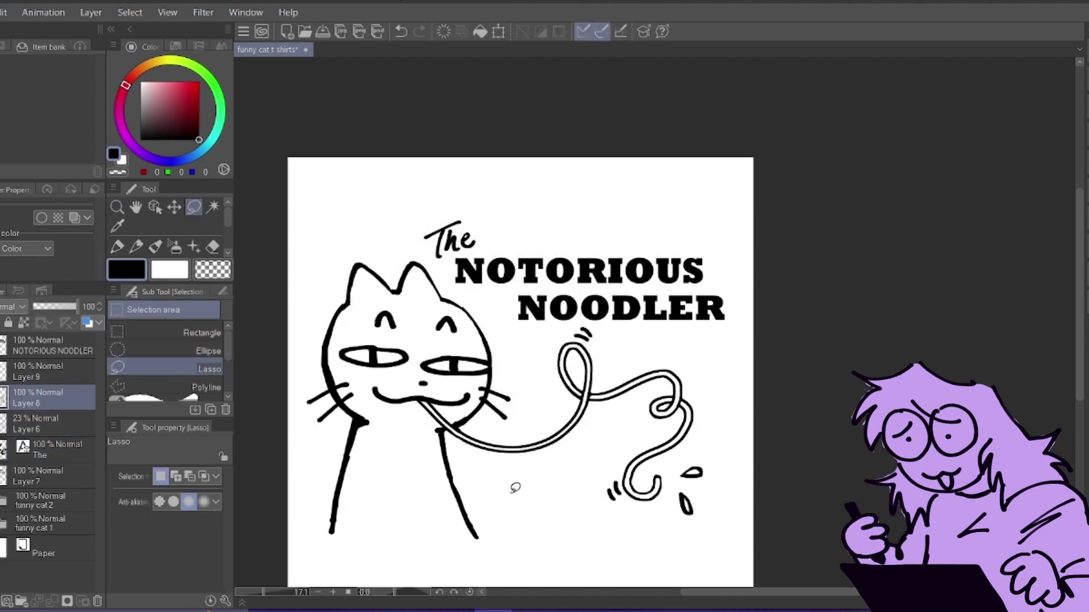
right_click(67, 344)
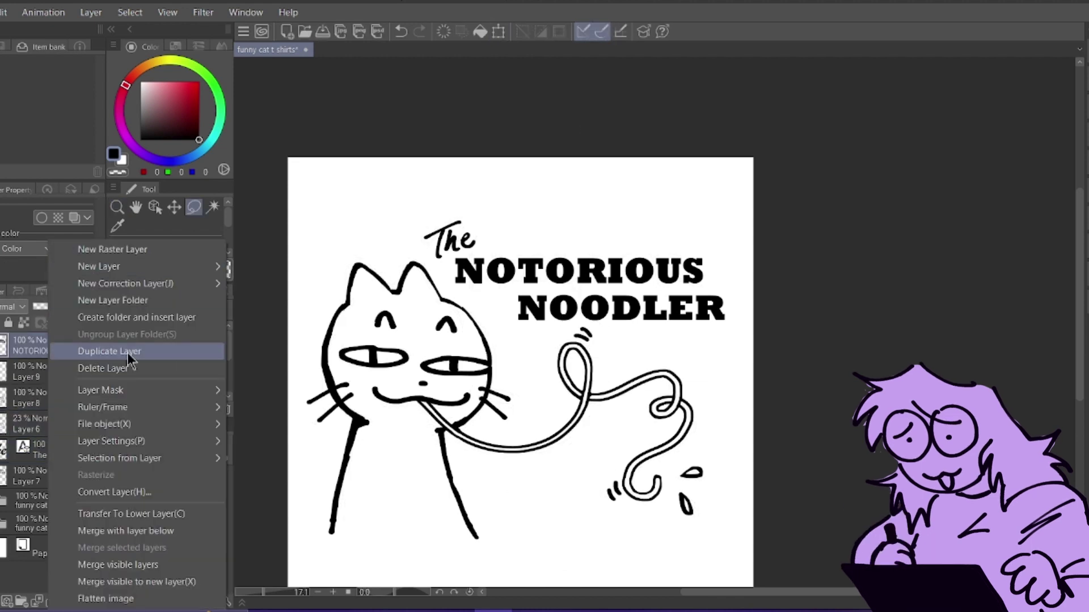
left_click(128, 352)
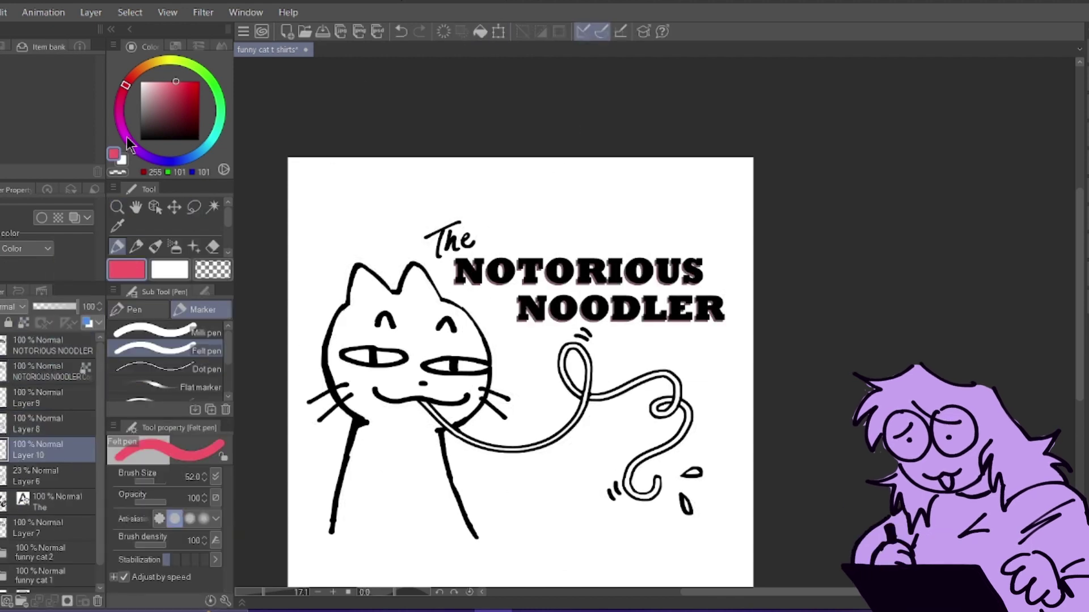
- Paint a loose pink base colour under the cat's head, body and noodle, using a smaller brush for the noodle
mouse_move(397, 533)
left_mouse_down()
mouse_move(436, 341)
mouse_move(366, 286)
left_mouse_up()
key("bracketleft")
mouse_move(454, 434)
left_mouse_down()
mouse_move(561, 422)
mouse_move(658, 485)
left_mouse_up()
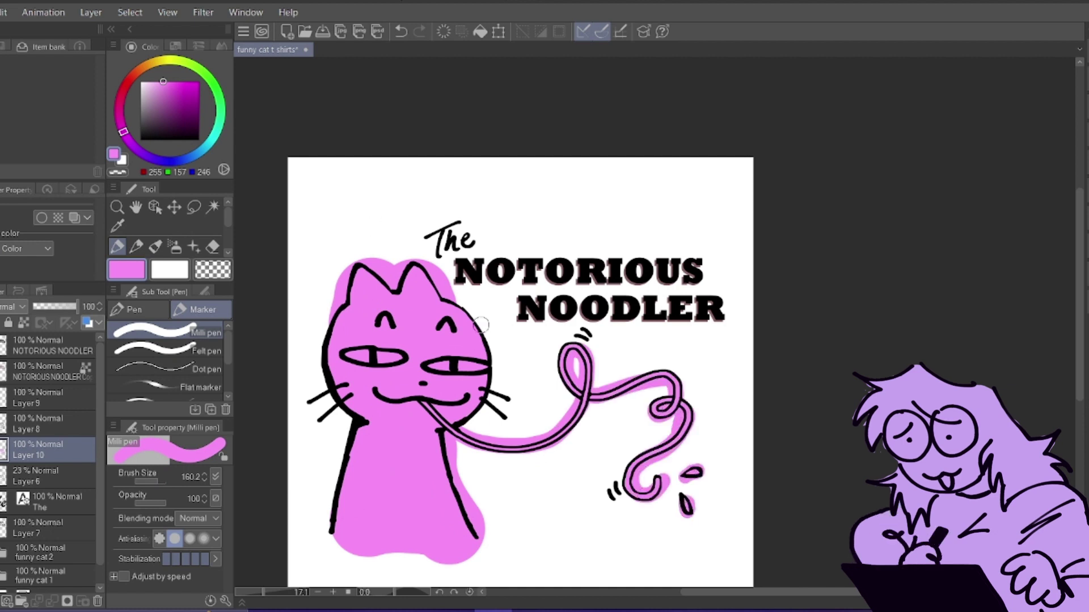
- Clean the pink overspill around the cat, noodle and drops with the Erase Along Edge eraser
left_click(212, 246)
scroll(167, 362, "down", 3)
left_click(167, 376)
mouse_move(341, 307)
left_mouse_down()
mouse_move(384, 265)
mouse_move(475, 476)
left_mouse_up()
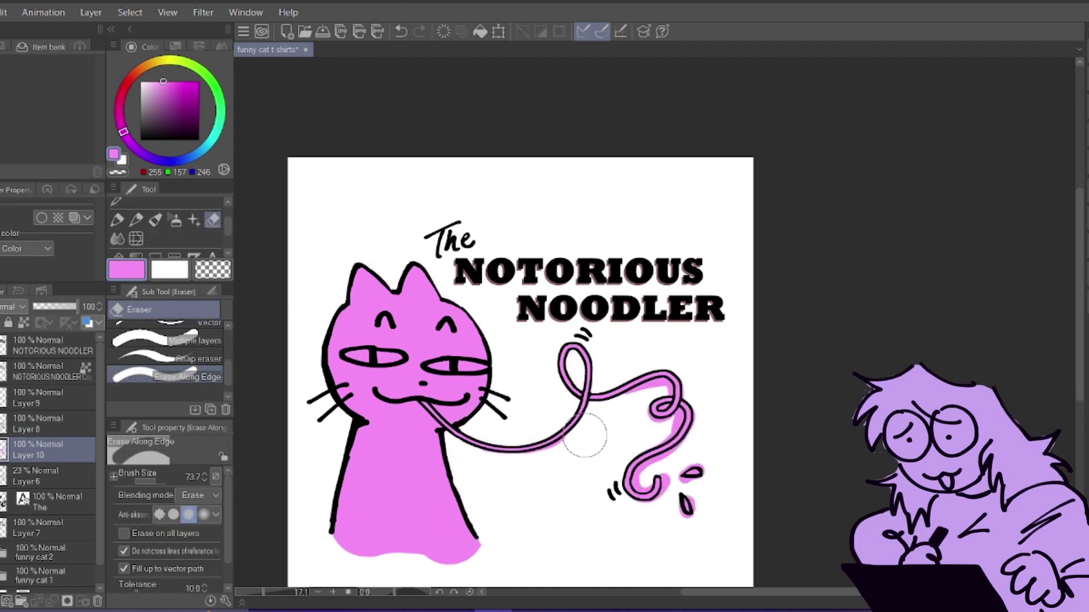
left_click_drag(700, 471, 638, 485)
left_click(152, 482)
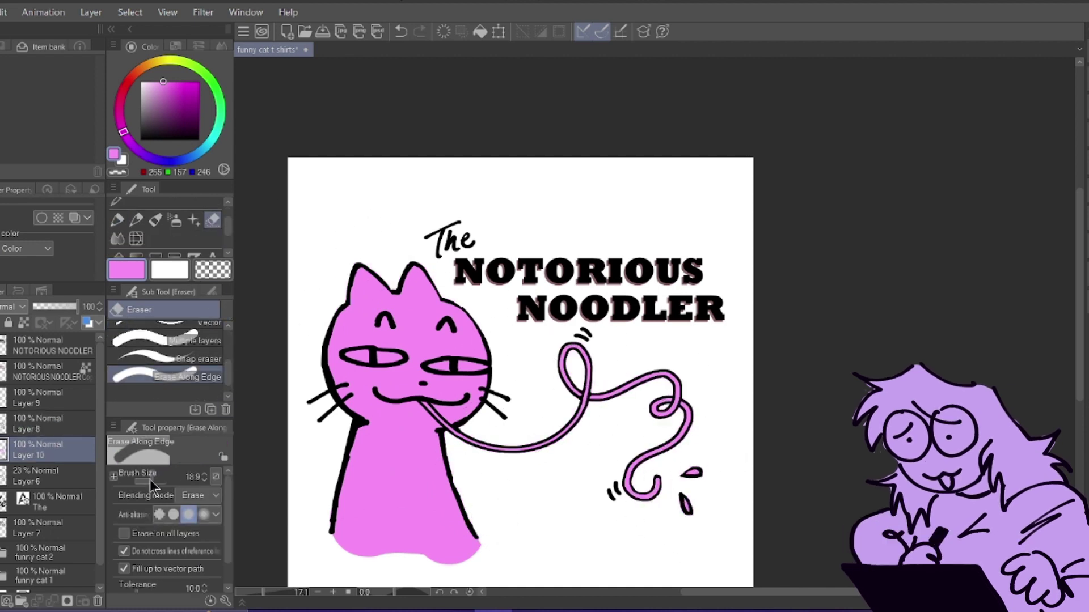
left_click(136, 221)
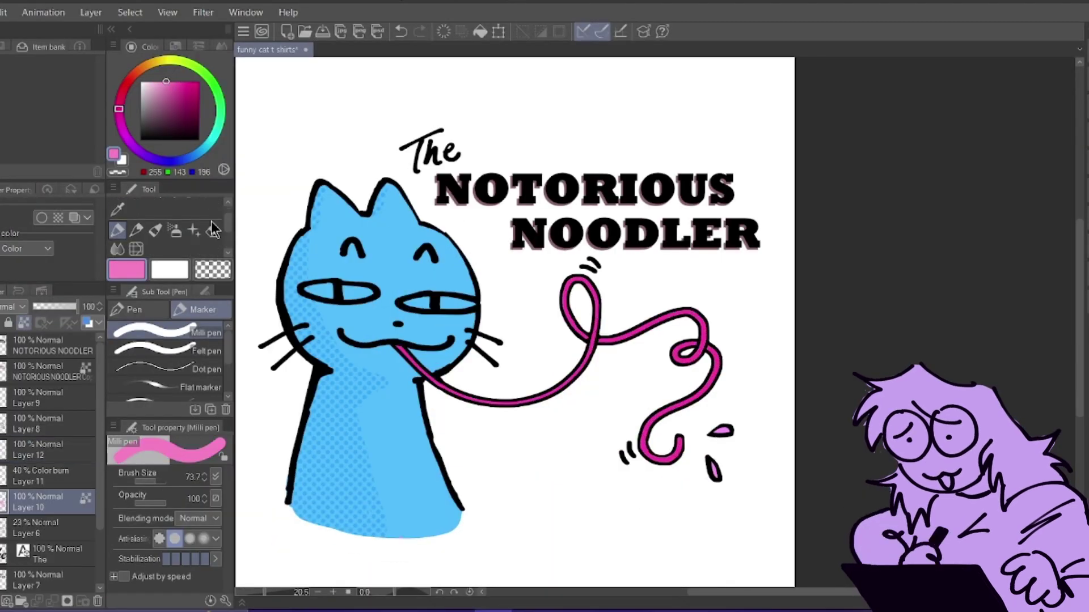
- Shade the noodle in purple with the Soft airbrush where its loops cross
left_click(174, 230)
left_click(185, 81)
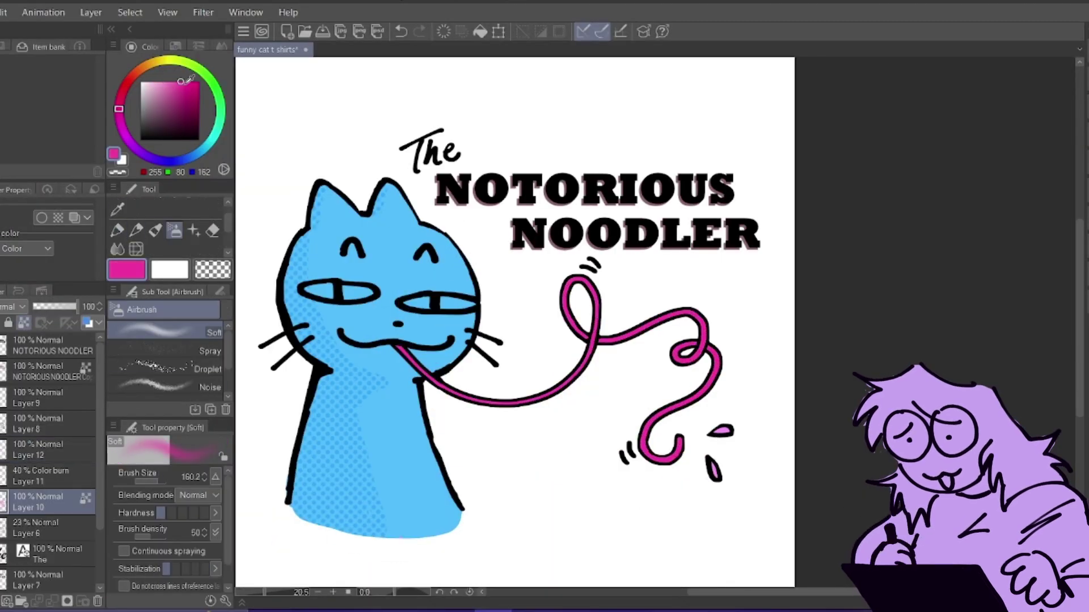
left_click(120, 124)
left_click(197, 92)
left_click_drag(577, 332, 608, 341)
left_click_drag(685, 346, 714, 350)
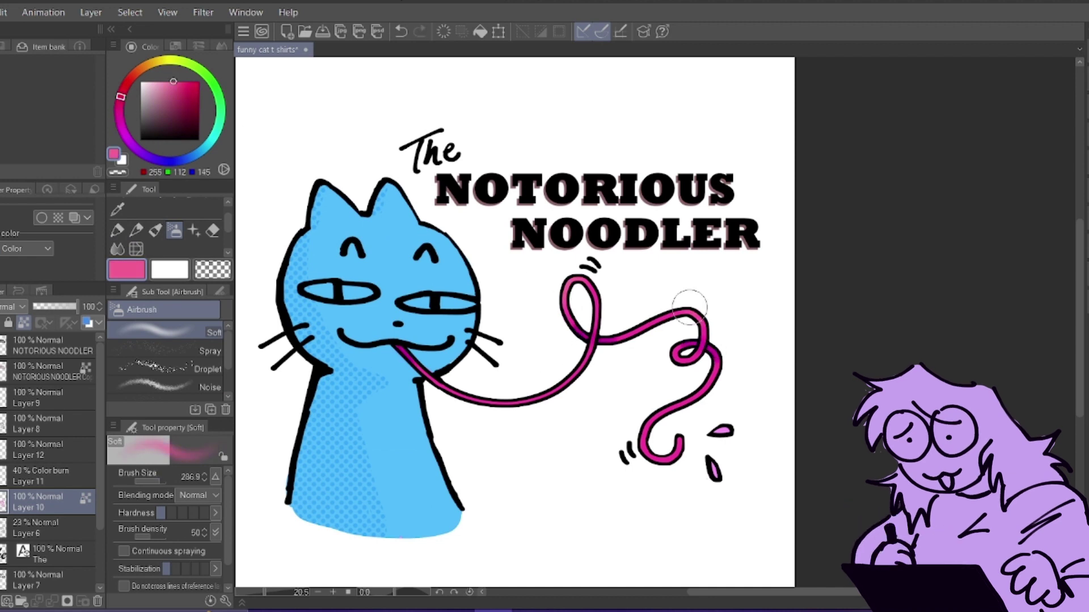
- Paint both of the cat's eyes yellow with the pen and tidy them with the eraser
left_click(147, 63)
left_click(218, 105)
left_click(117, 230)
left_click(156, 61)
left_click_drag(309, 291, 465, 304)
left_click(212, 230)
left_click(413, 285)
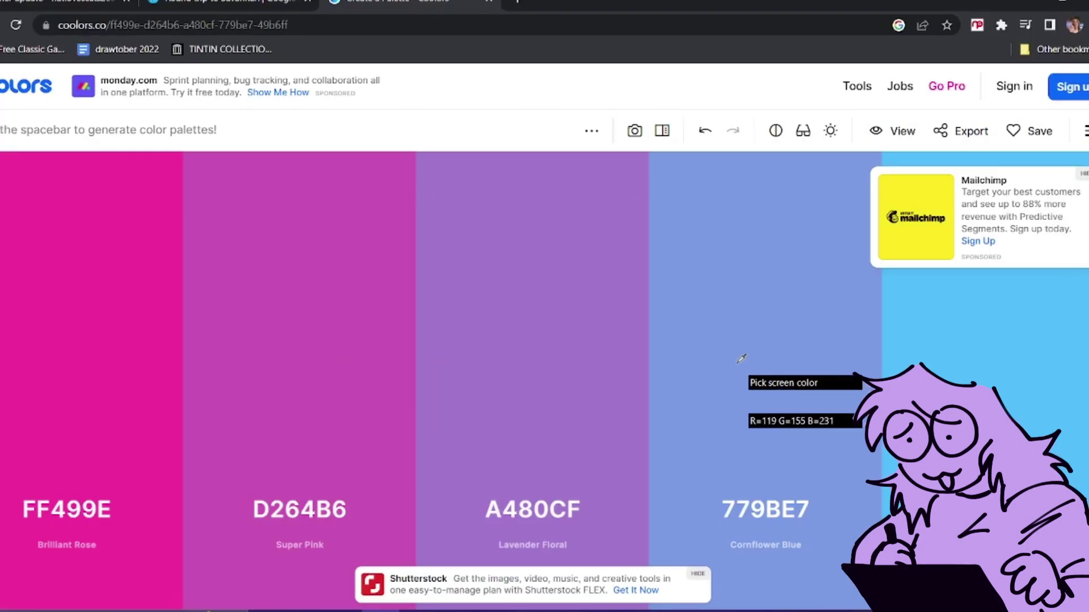
- Sample lavender A480CF from the Coolors palette and draw small fur marks on the cat's chest
left_click(737, 363)
left_click(532, 359)
left_click_drag(382, 402, 381, 407)
left_click_drag(390, 410, 389, 417)
- Add a new layer and paint white highlights along the edges of the cat's ears, head and body
left_click(448, 230, "alt")
left_click(141, 81)
left_click(6, 602)
left_click_drag(152, 481, 156, 481)
left_click_drag(444, 188, 472, 225)
- Recolour the noodle in lime green with test strokes and a fill of its auto-selected area
left_click(492, 380, "alt")
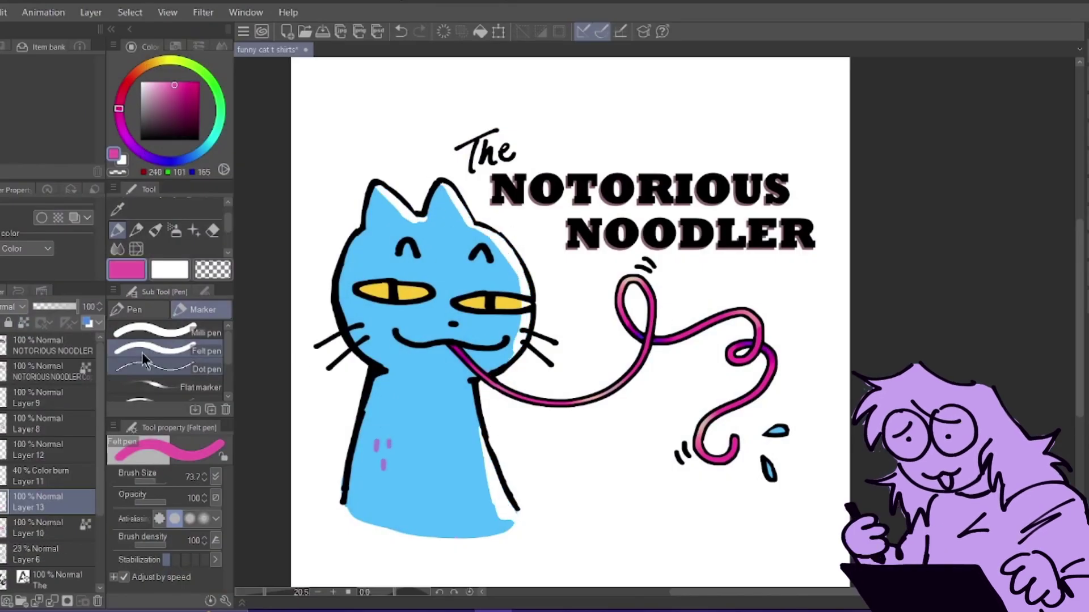
left_click(51, 528)
left_click(184, 62)
left_click(180, 81)
left_click_drag(453, 347, 479, 369)
mouse_move(663, 321)
left_mouse_down()
mouse_move(734, 445)
mouse_move(627, 343)
mouse_move(638, 284)
mouse_move(743, 357)
left_mouse_up()
key("w")
left_click(588, 389)
left_click(4, 12)
- Blend pink over stretches of the noodle with the Noise airbrush, then clear the selection
left_click(121, 96)
left_click(163, 81)
left_click(174, 246)
left_click(164, 387)
left_click(609, 391, "alt")
left_click(757, 385, "alt")
left_click_drag(627, 317, 641, 354)
left_click_drag(453, 346, 470, 363)
left_click_drag(579, 397, 621, 374)
key("ctrl+d")
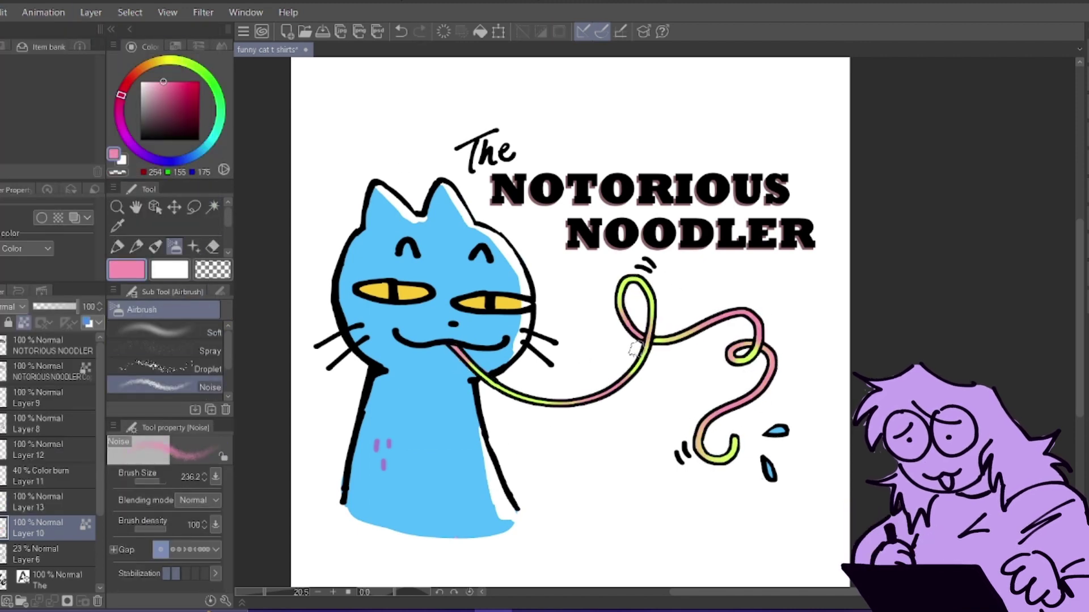
- Sample the yellow of the cat's eyes and paint the drops beside the noodle with it
left_click(154, 46)
left_click(199, 74)
left_click(118, 246)
left_click(513, 304, "alt")
left_click_drag(776, 431, 769, 470)
- Airbrush the cat's blue onto the noodle's free end and lower curve
key("b")
left_click(508, 278, "alt")
left_click(735, 443)
left_click_drag(570, 404, 549, 404)
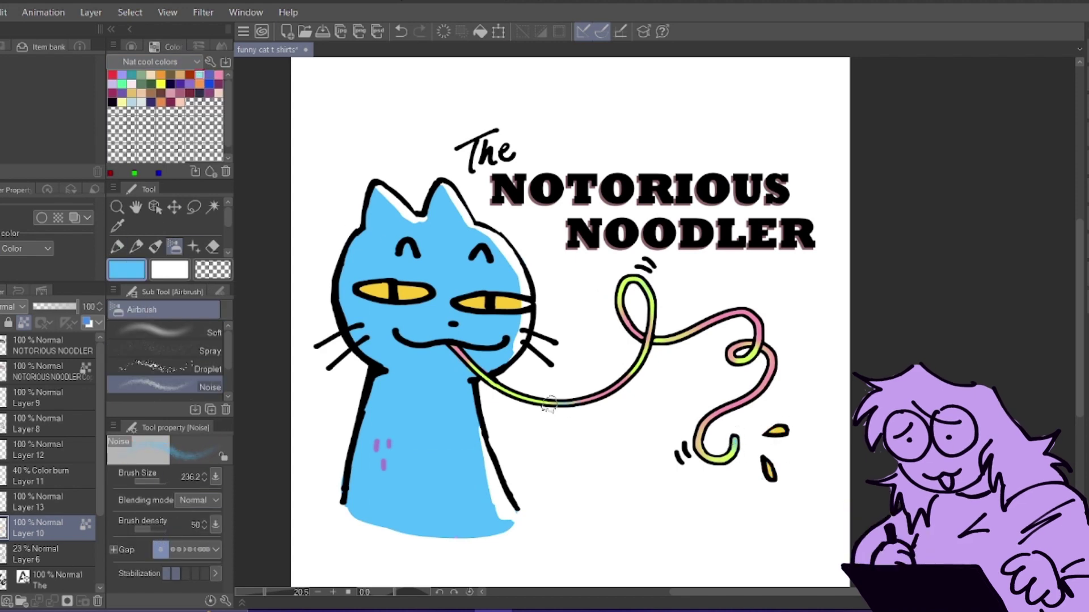
- Recolour the duplicated NOTORIOUS NOODLER shadow layer with the magenta drawing colour
left_click(48, 372)
left_click(3, 12)
left_click(90, 482)
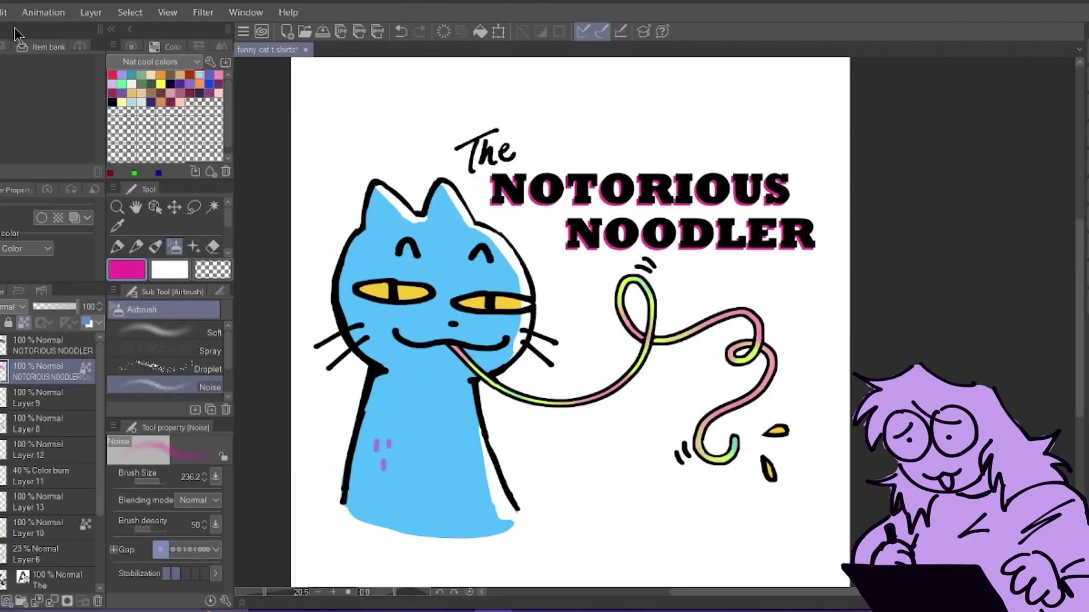
- Lock the transparent pixels of the title and ink layers and paint the word "The" magenta
key("p")
left_click(48, 345)
left_click(23, 322)
left_click(45, 398)
left_click_drag(465, 148, 514, 152)
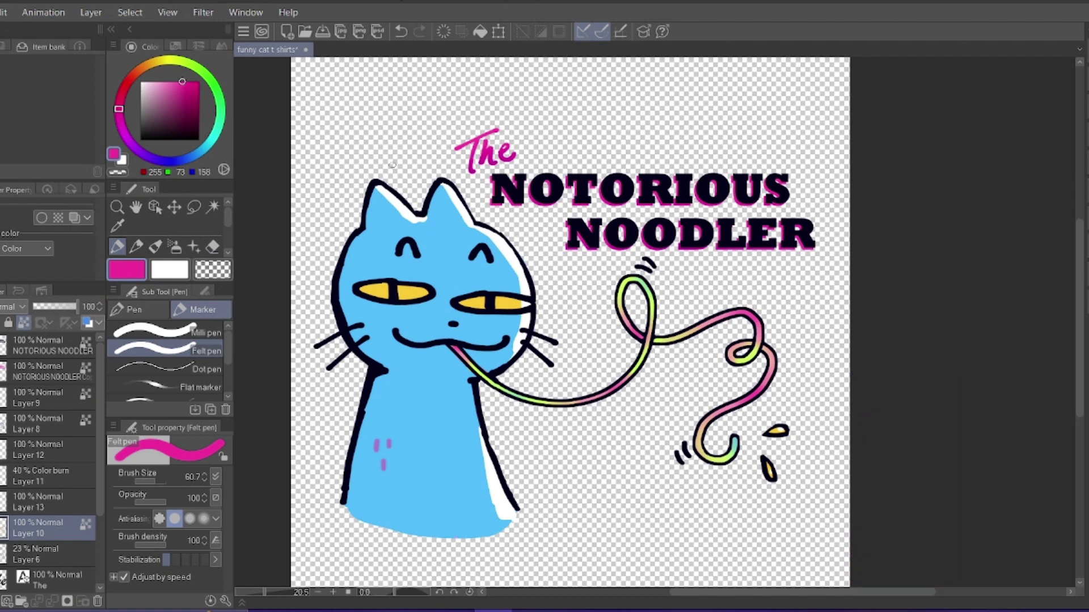
scroll(104, 509, "down", 3)
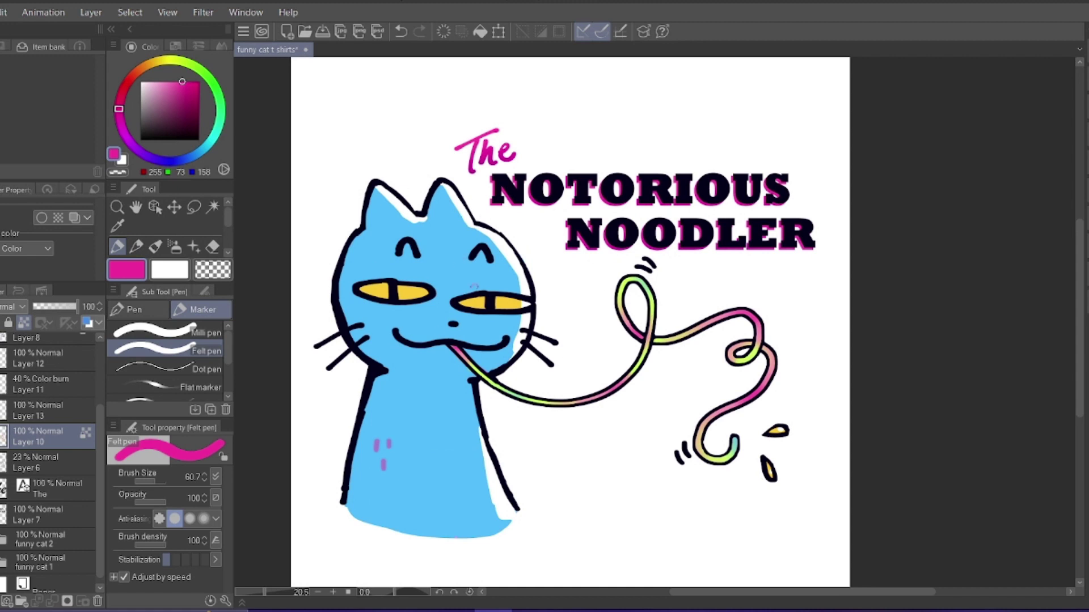
scroll(99, 448, "up", 2)
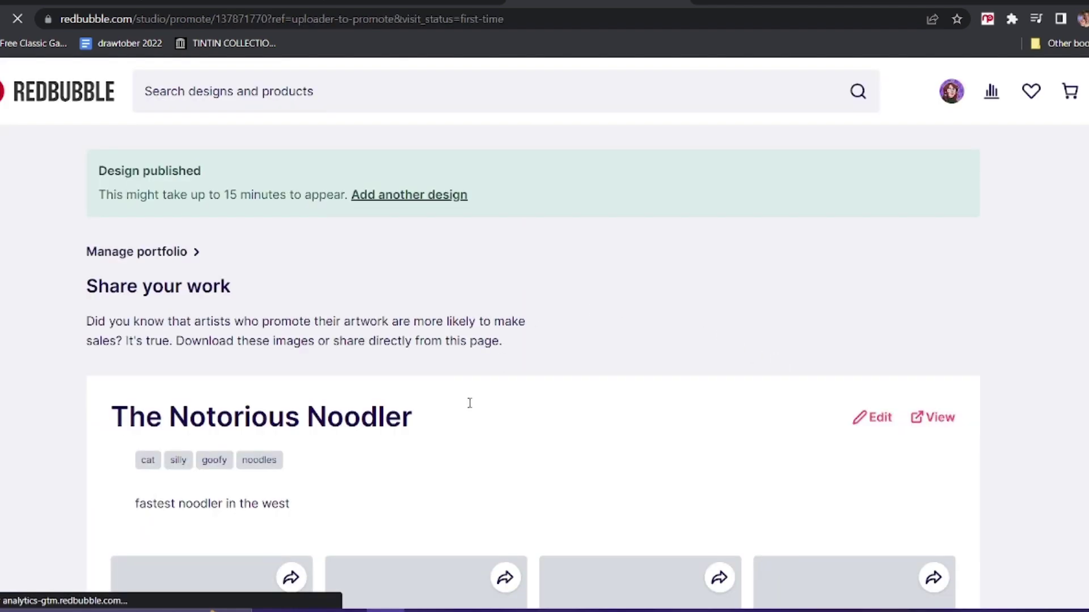
- Examine The Notorious Noodler design on Redbubble's magnet, mouse pad, bucket hat and dad hat previews
scroll(469, 405, "down", 4)
scroll(470, 409, "down", 4)
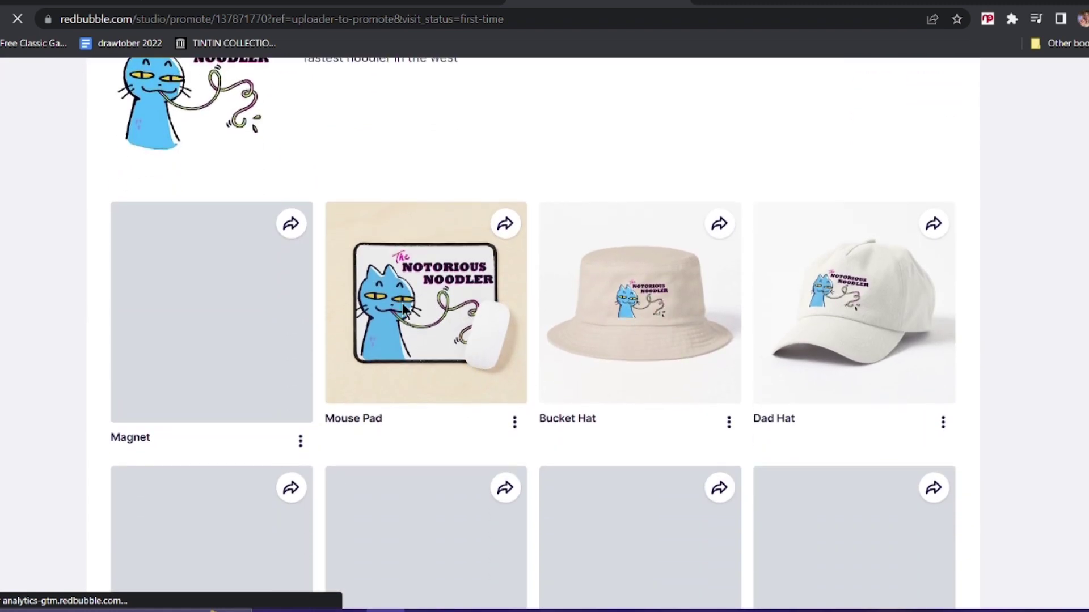
scroll(434, 295, "up", 3)
scroll(434, 295, "up", 1)
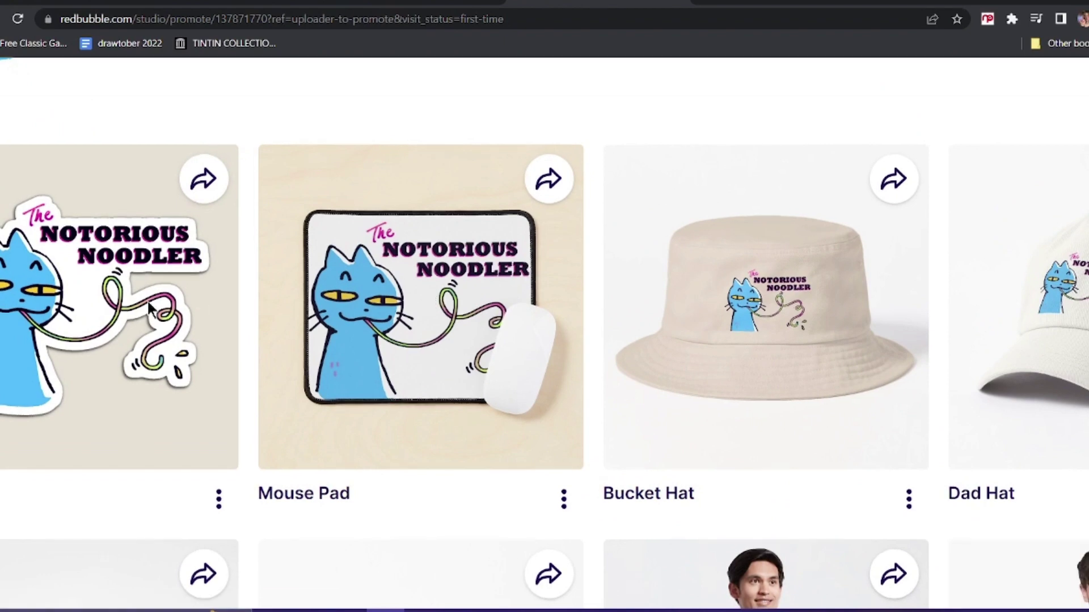
scroll(147, 298, "left", 3)
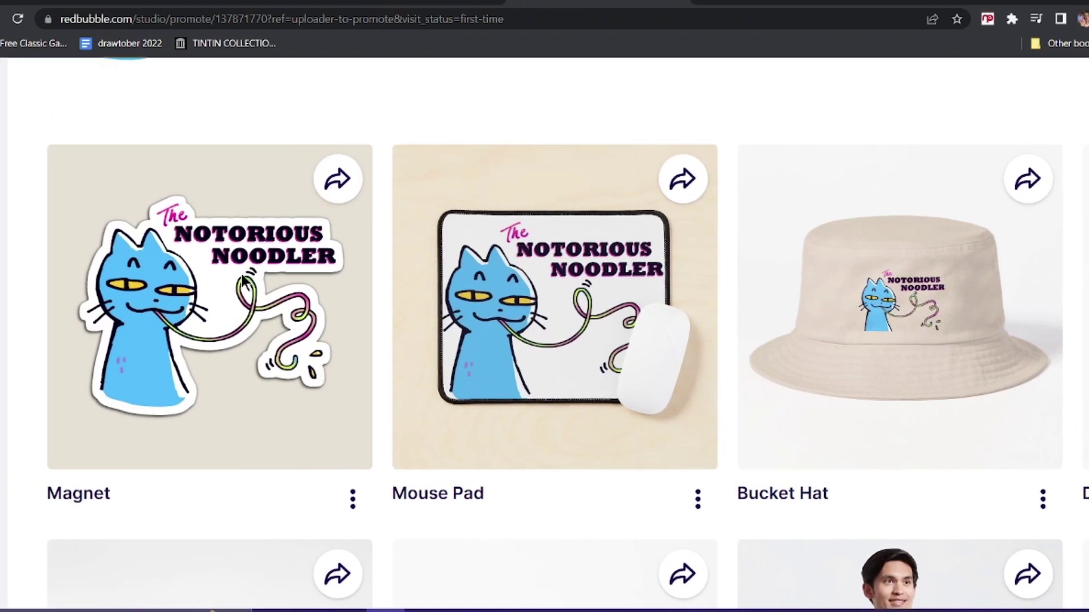
scroll(477, 303, "right", 6)
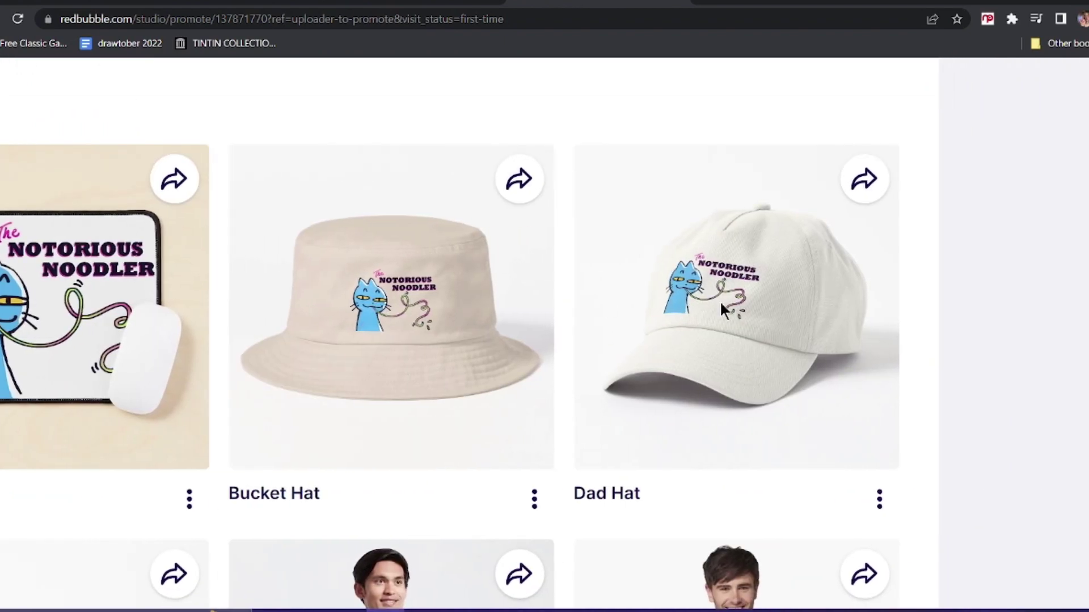
scroll(720, 301, "up", 2)
scroll(720, 301, "down", 4)
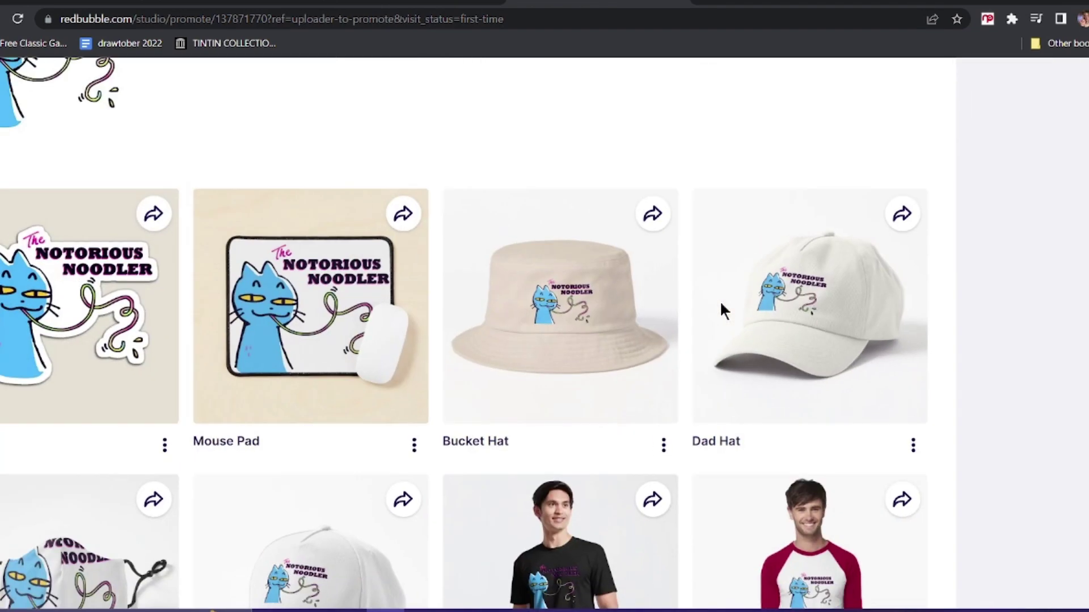
- Inspect the design up close on the active T-shirt, baseball sleeve shirt, baseball cap and fitted mask
scroll(720, 300, "down", 5)
scroll(817, 391, "up", 3)
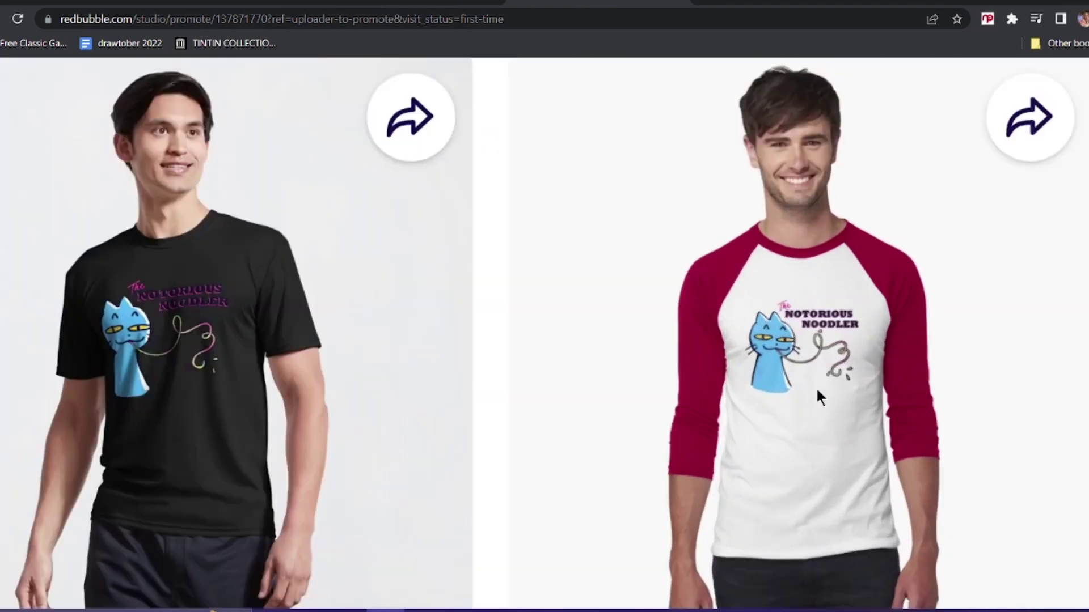
scroll(815, 386, "up", 4)
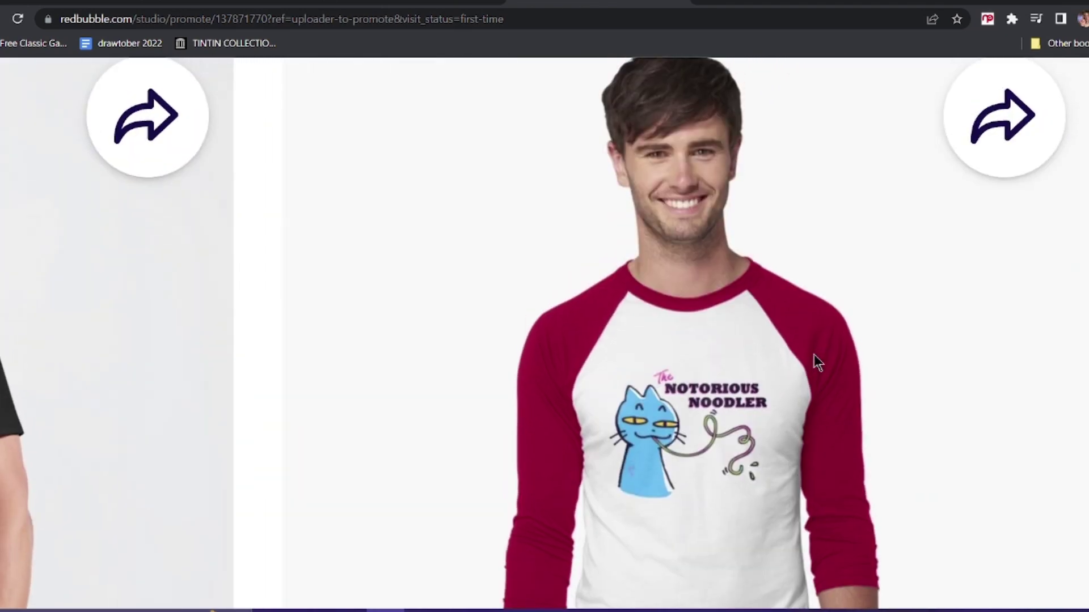
scroll(815, 355, "down", 6)
scroll(508, 411, "left", 5)
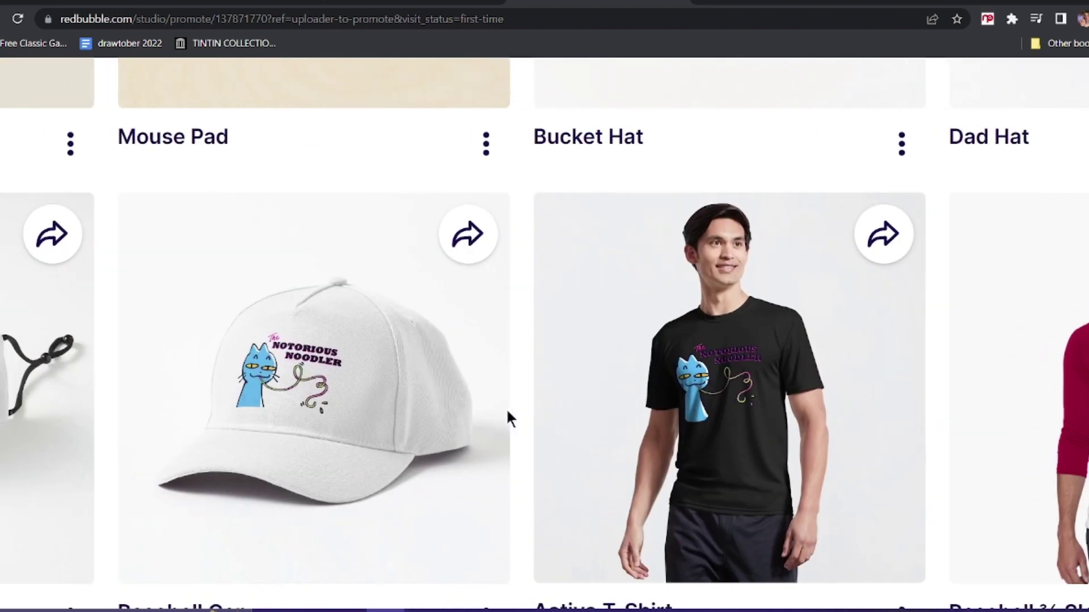
scroll(506, 407, "left", 5)
scroll(403, 373, "down", 1)
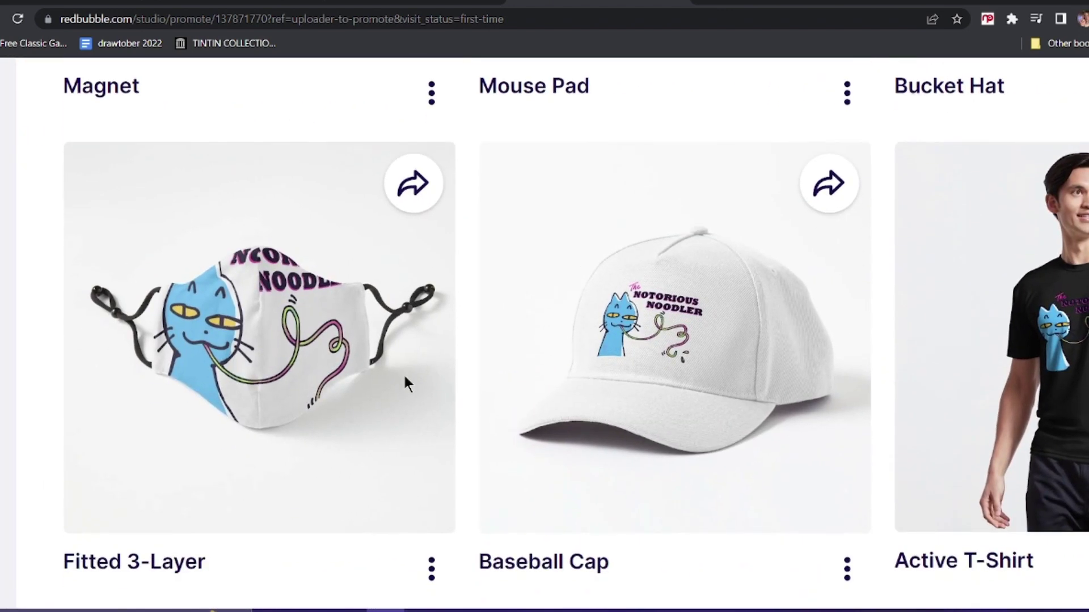
scroll(317, 339, "left", 2)
scroll(317, 339, "up", 4)
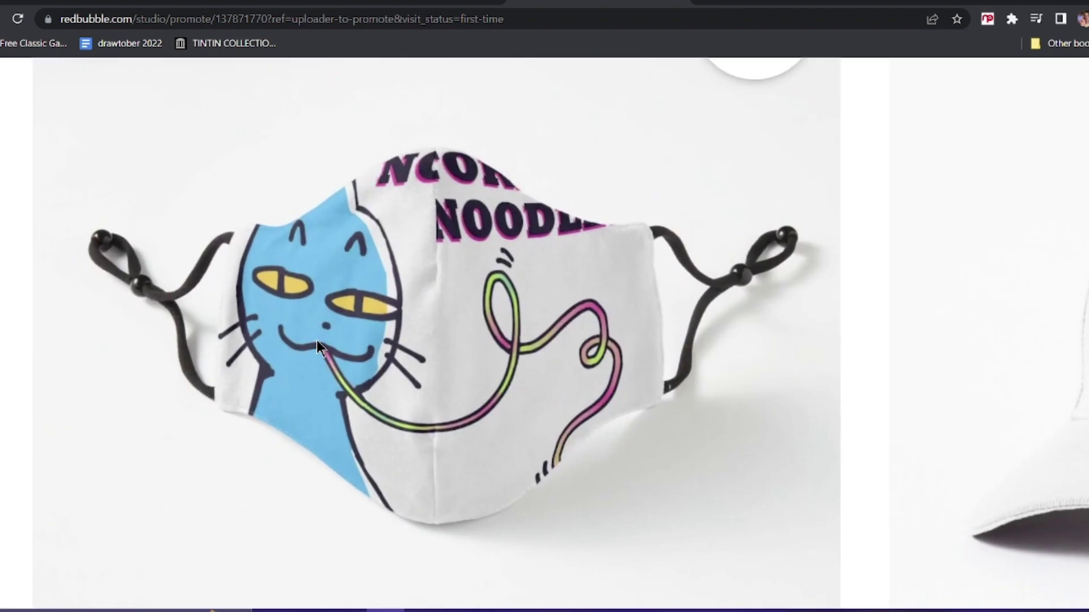
scroll(316, 339, "down", 4)
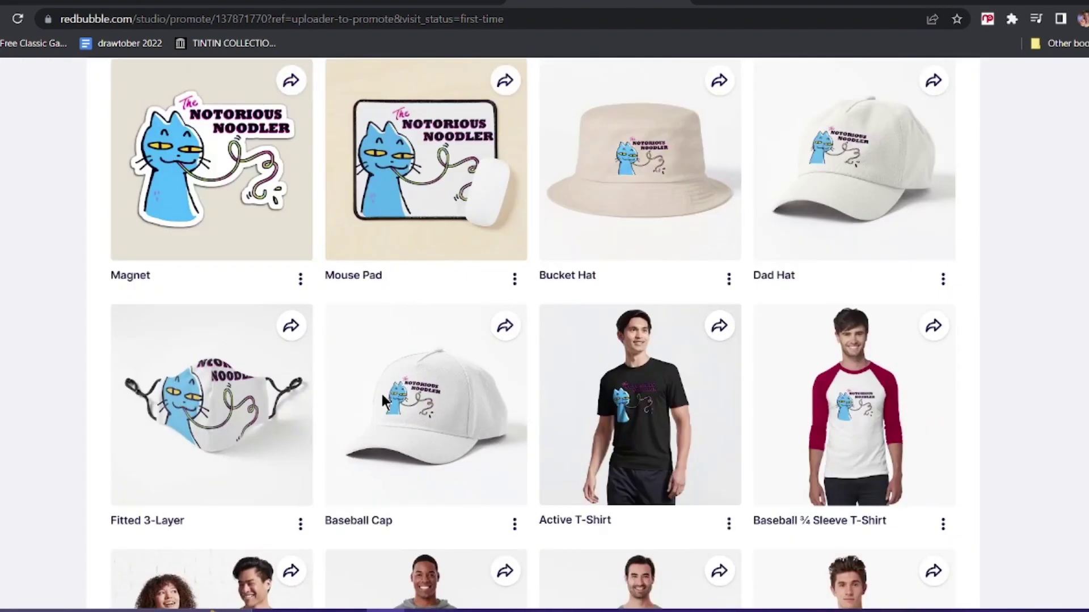
- Inspect the design up close on the classic T-shirt, lightweight hoodie and lightweight sweatshirt
scroll(382, 396, "down", 2)
scroll(385, 394, "down", 3)
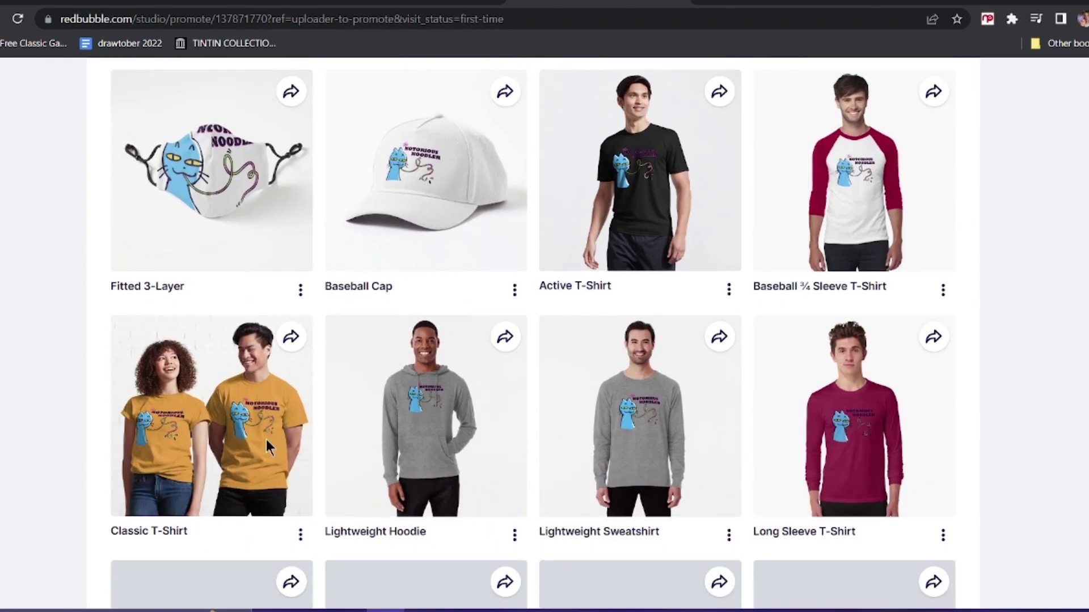
scroll(266, 441, "up", 6)
scroll(267, 440, "left", 3)
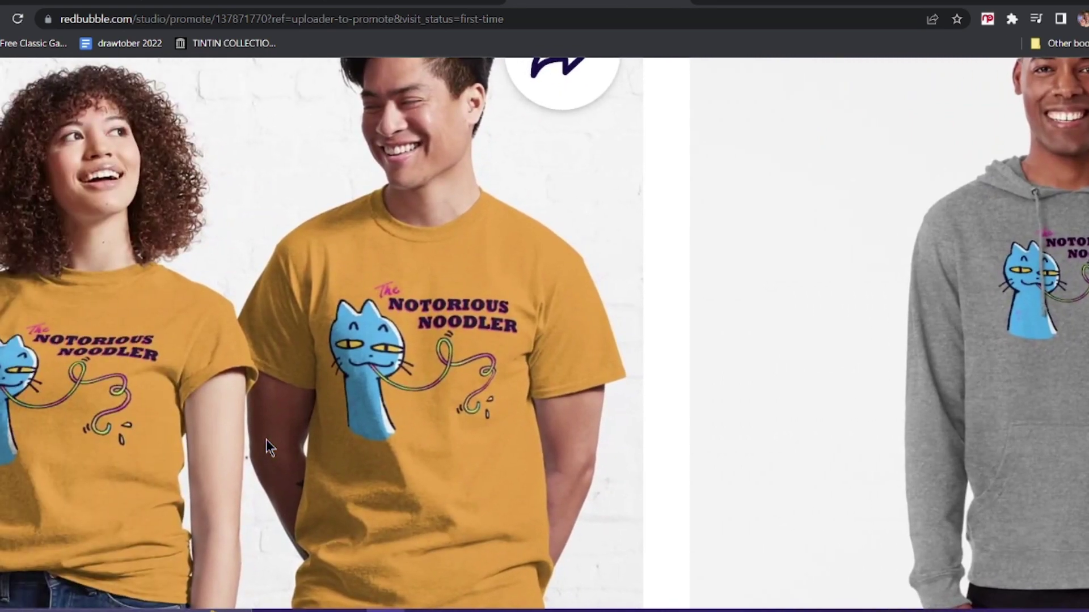
scroll(266, 440, "left", 1)
scroll(267, 440, "right", 7)
scroll(266, 441, "right", 3)
scroll(266, 442, "down", 5)
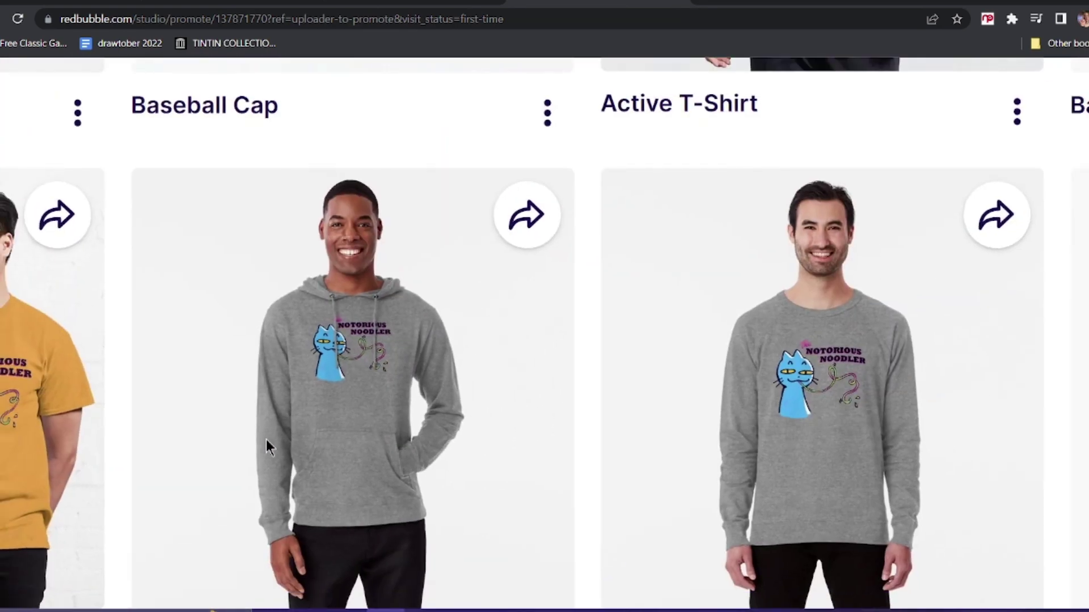
- Look over the design on the long and premium T-shirts, pullovers and remaining tops
scroll(266, 442, "down", 4)
scroll(266, 440, "down", 6)
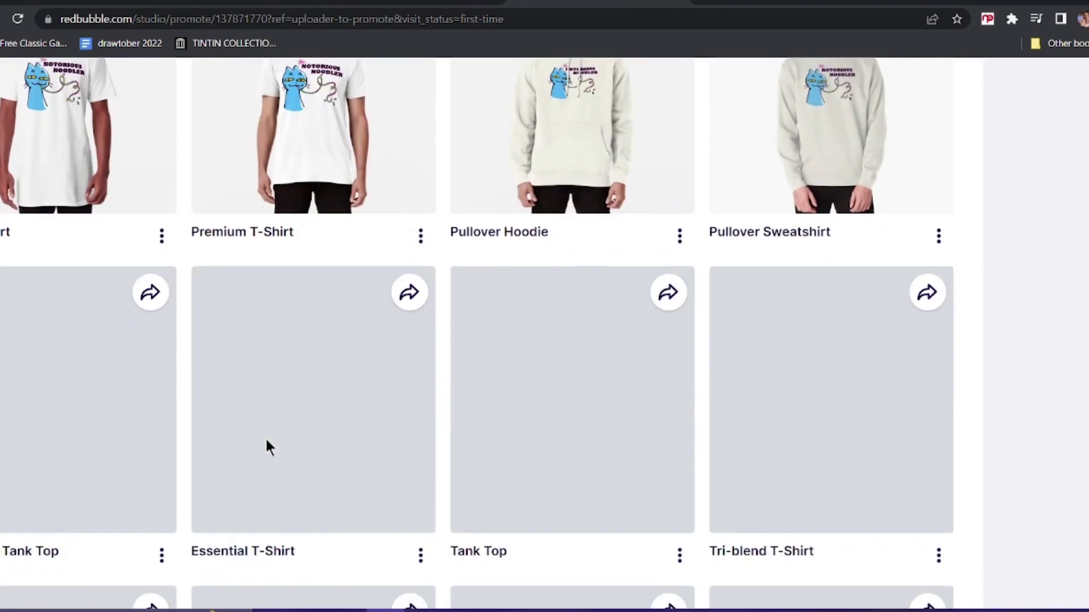
scroll(294, 333, "down", 2)
scroll(295, 331, "down", 2)
scroll(295, 331, "up", 3)
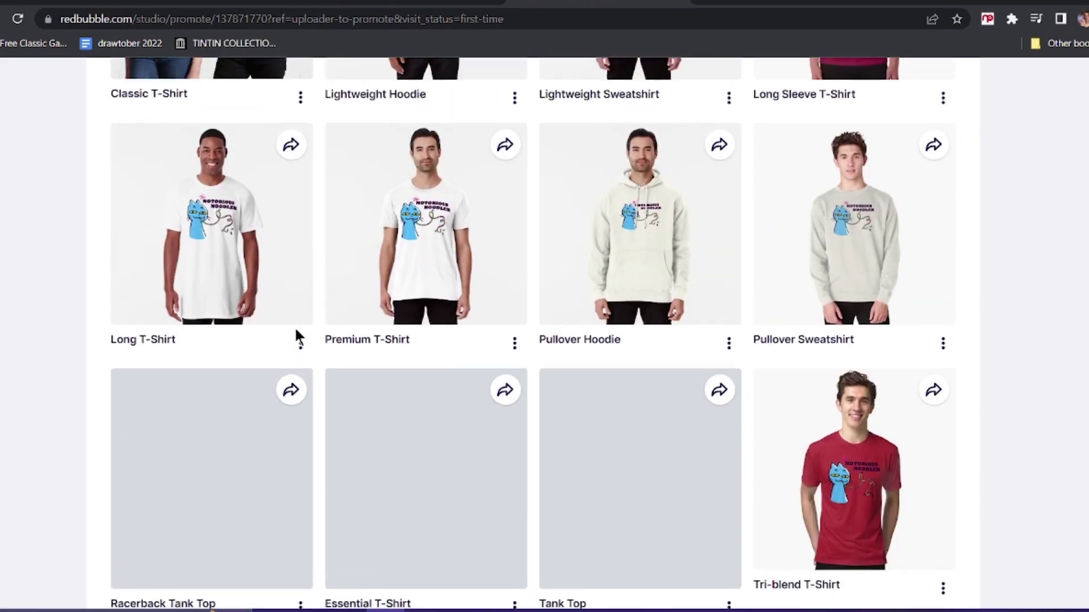
- Look over the design on the racerback tank top, essential T-shirt, tank top and tri-blend T-shirt previews
scroll(420, 316, "up", 1)
scroll(422, 320, "down", 3)
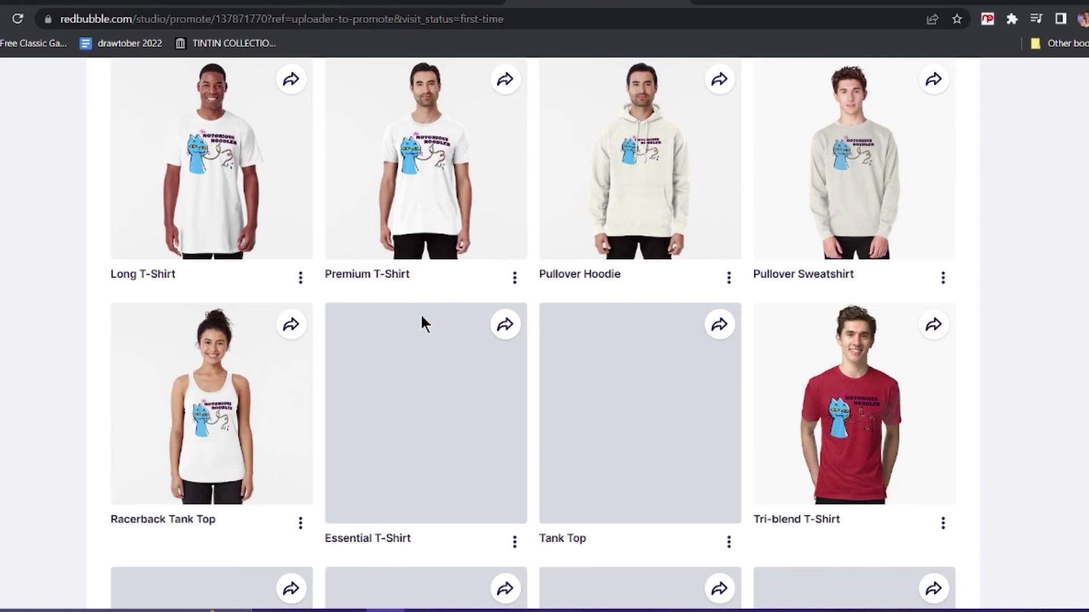
scroll(422, 320, "down", 4)
- In Clip Studio Paint, hand-letter "CLUB NEBULA" on two lines below the cat's outstretched paw with the dark purple Felt pen
left_click(130, 235)
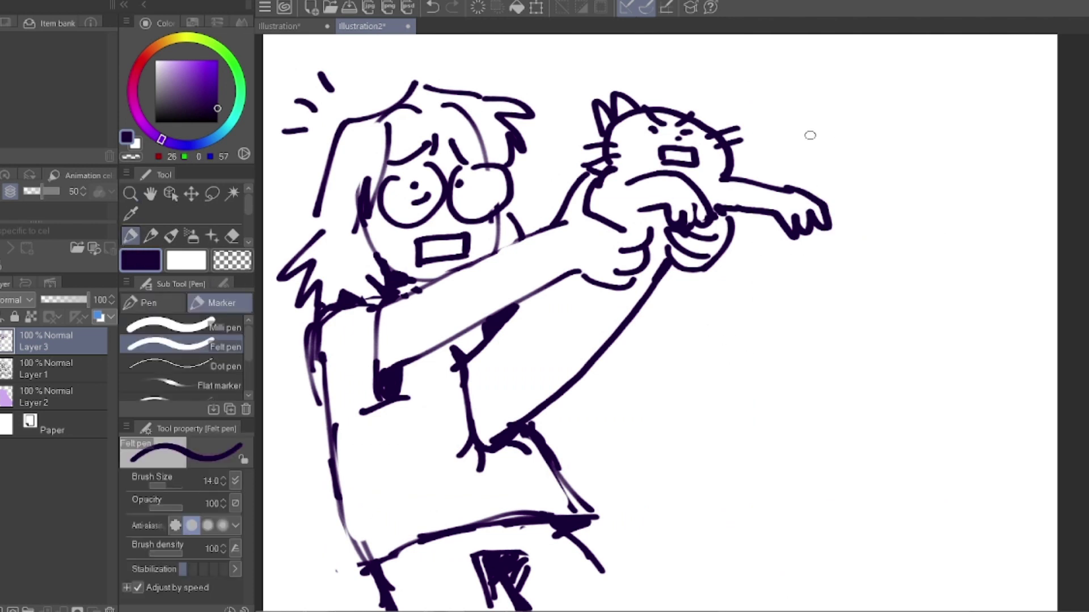
mouse_move(735, 380)
left_mouse_down()
mouse_move(743, 315)
mouse_move(778, 303)
left_mouse_up()
mouse_move(767, 252)
left_mouse_down()
mouse_move(772, 290)
mouse_move(809, 275)
left_mouse_up()
mouse_move(812, 251)
left_mouse_down()
mouse_move(820, 276)
mouse_move(836, 250)
left_mouse_up()
mouse_move(844, 243)
left_mouse_down()
mouse_move(845, 255)
mouse_move(866, 259)
mouse_move(851, 281)
left_mouse_up()
mouse_move(809, 318)
left_mouse_down()
mouse_move(789, 343)
mouse_move(815, 369)
left_mouse_up()
mouse_move(823, 317)
left_mouse_down()
mouse_move(822, 365)
mouse_move(848, 354)
mouse_move(824, 367)
left_mouse_up()
mouse_move(864, 309)
left_mouse_down()
mouse_move(870, 344)
mouse_move(895, 307)
left_mouse_up()
mouse_move(903, 300)
left_mouse_down()
mouse_move(908, 350)
mouse_move(933, 343)
left_mouse_up()
mouse_move(927, 326)
left_mouse_down()
mouse_move(945, 290)
mouse_move(963, 328)
left_mouse_up()
left_click_drag(920, 315, 967, 306)
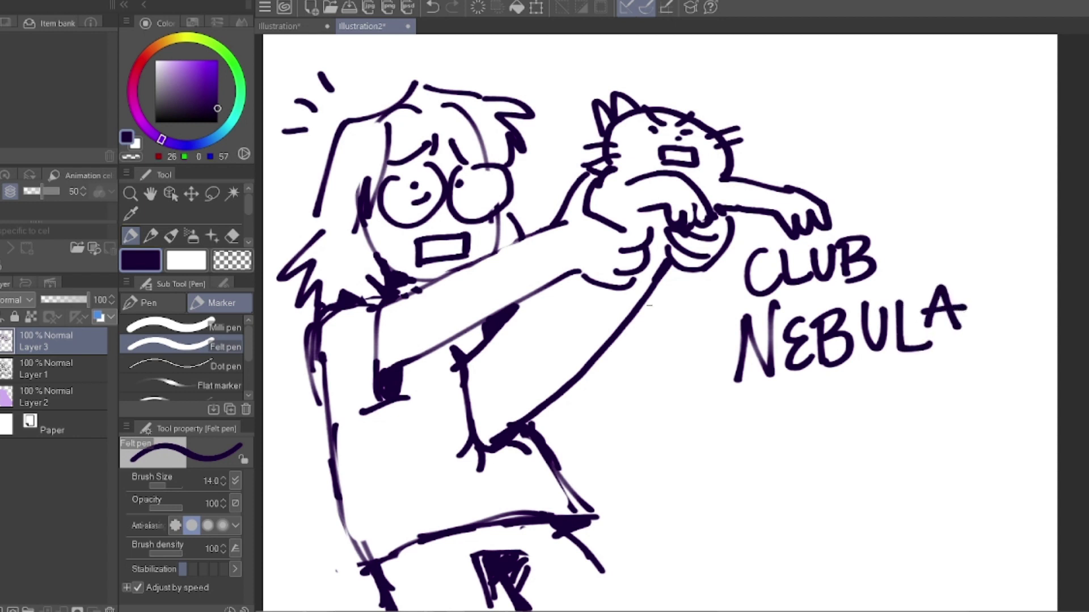
- Draw freehand accent strokes above and below the "CLUB NEBULA" lettering
left_click_drag(919, 165, 916, 166)
left_click_drag(867, 170, 971, 211)
left_click_drag(712, 438, 972, 361)
left_click_drag(808, 432, 839, 495)
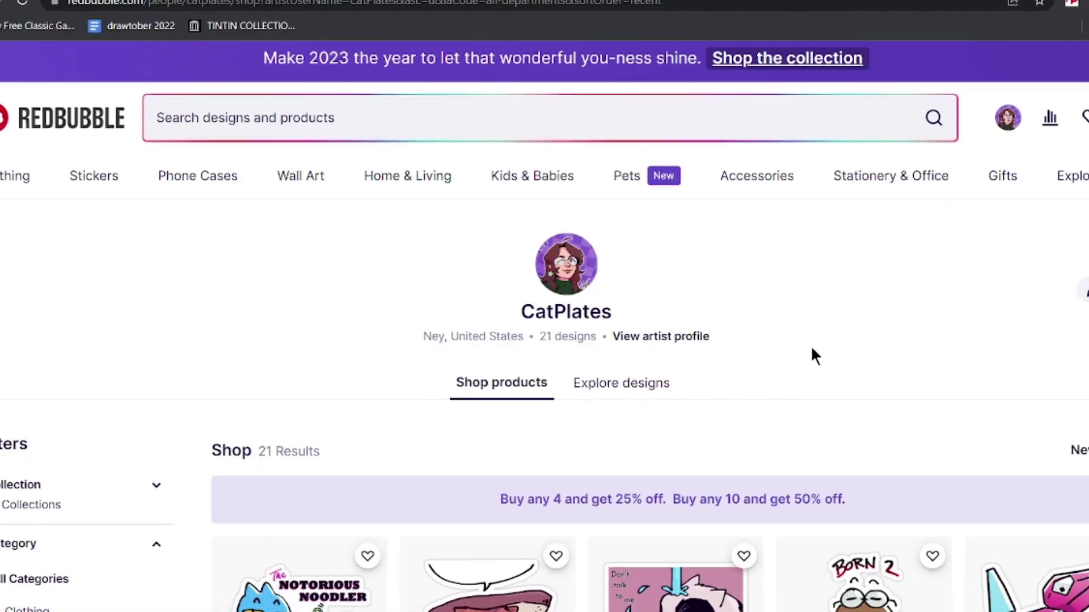
- Browse the sticker listings in the artist's Redbubble shop
scroll(812, 349, "down", 4)
scroll(638, 379, "down", 2)
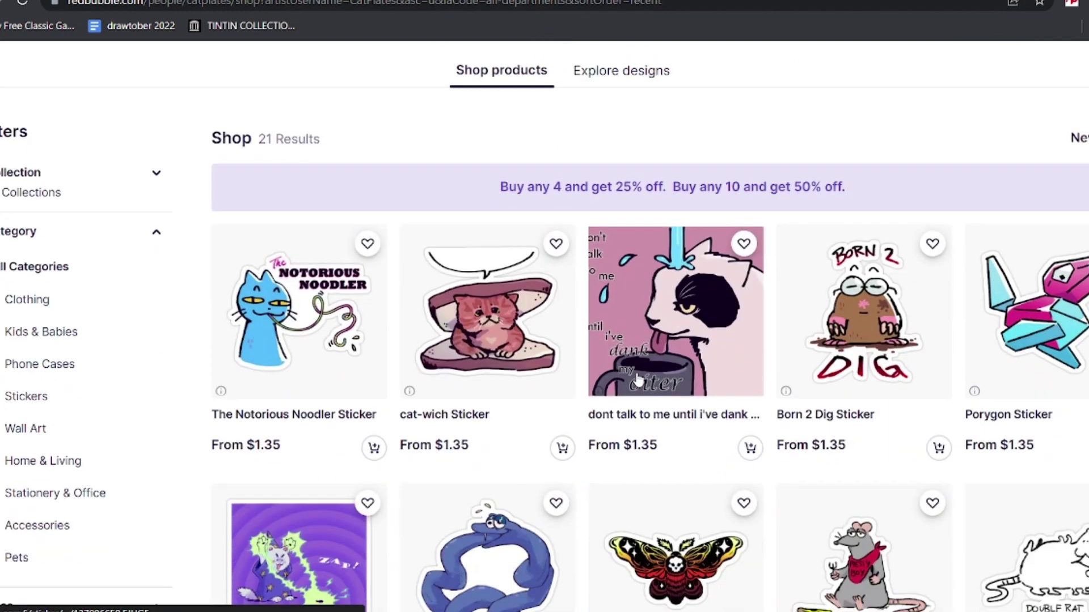
scroll(637, 382, "down", 1)
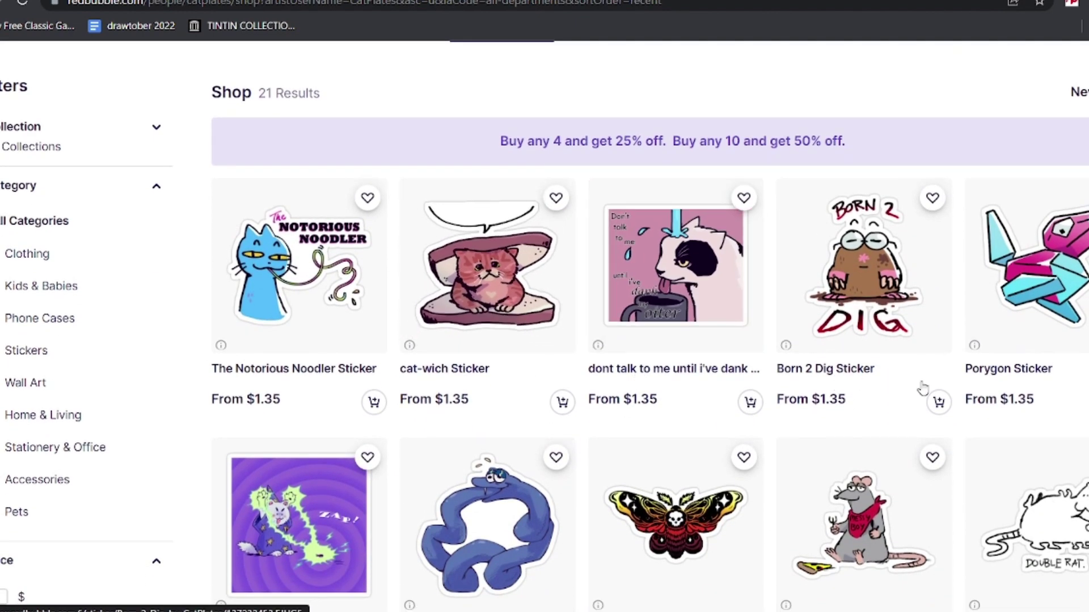